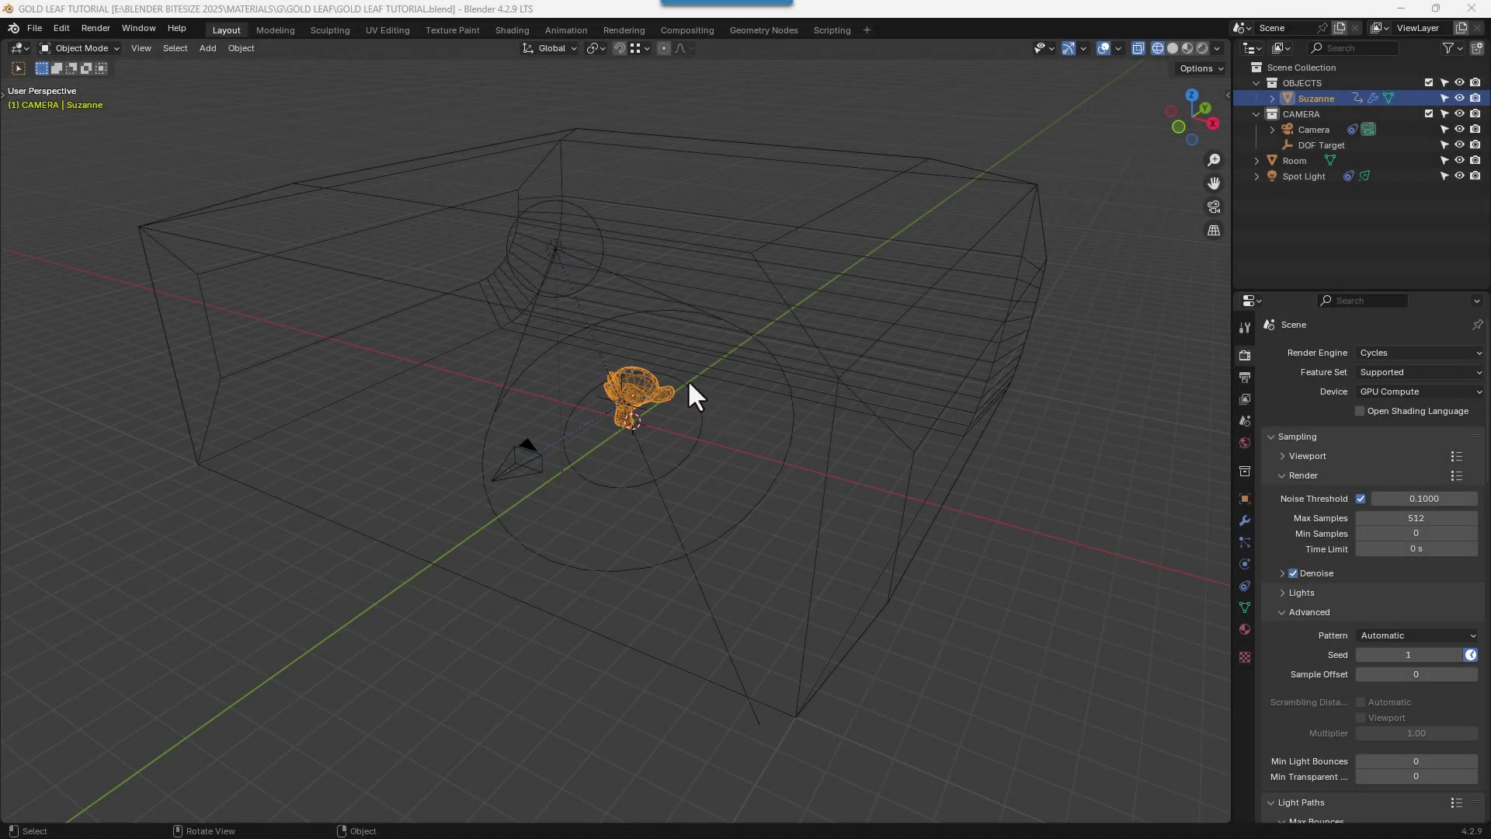
- Switch to the Shading workspace and preview Suzanne with Rendered (Cycles) viewport shading
mouse_move(682, 371)
middle_mouse_down()
mouse_move(756, 381)
mouse_move(814, 365)
mouse_move(738, 357)
mouse_move(695, 390)
middle_mouse_up()
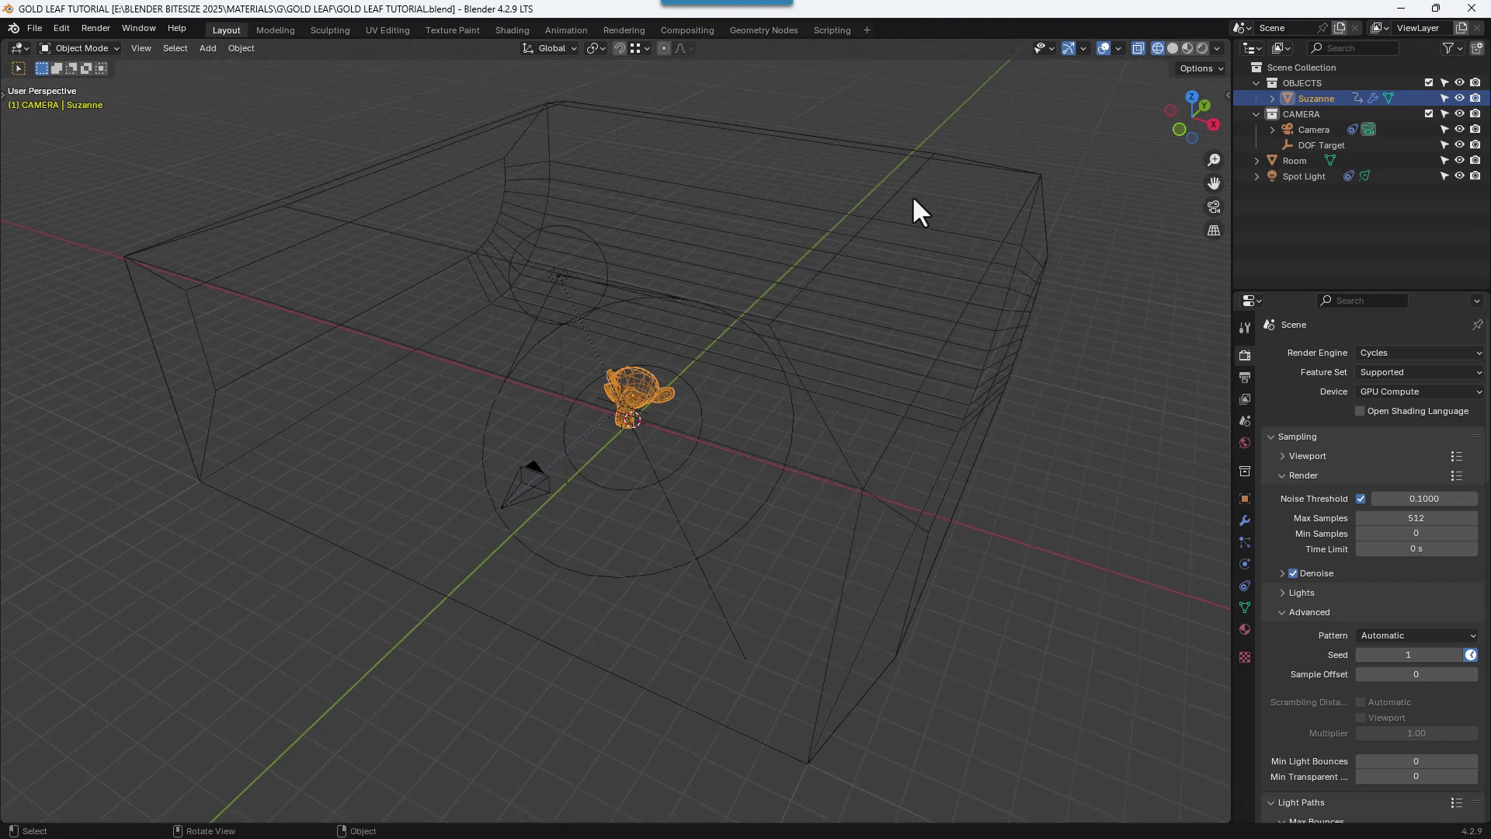
left_click(513, 32)
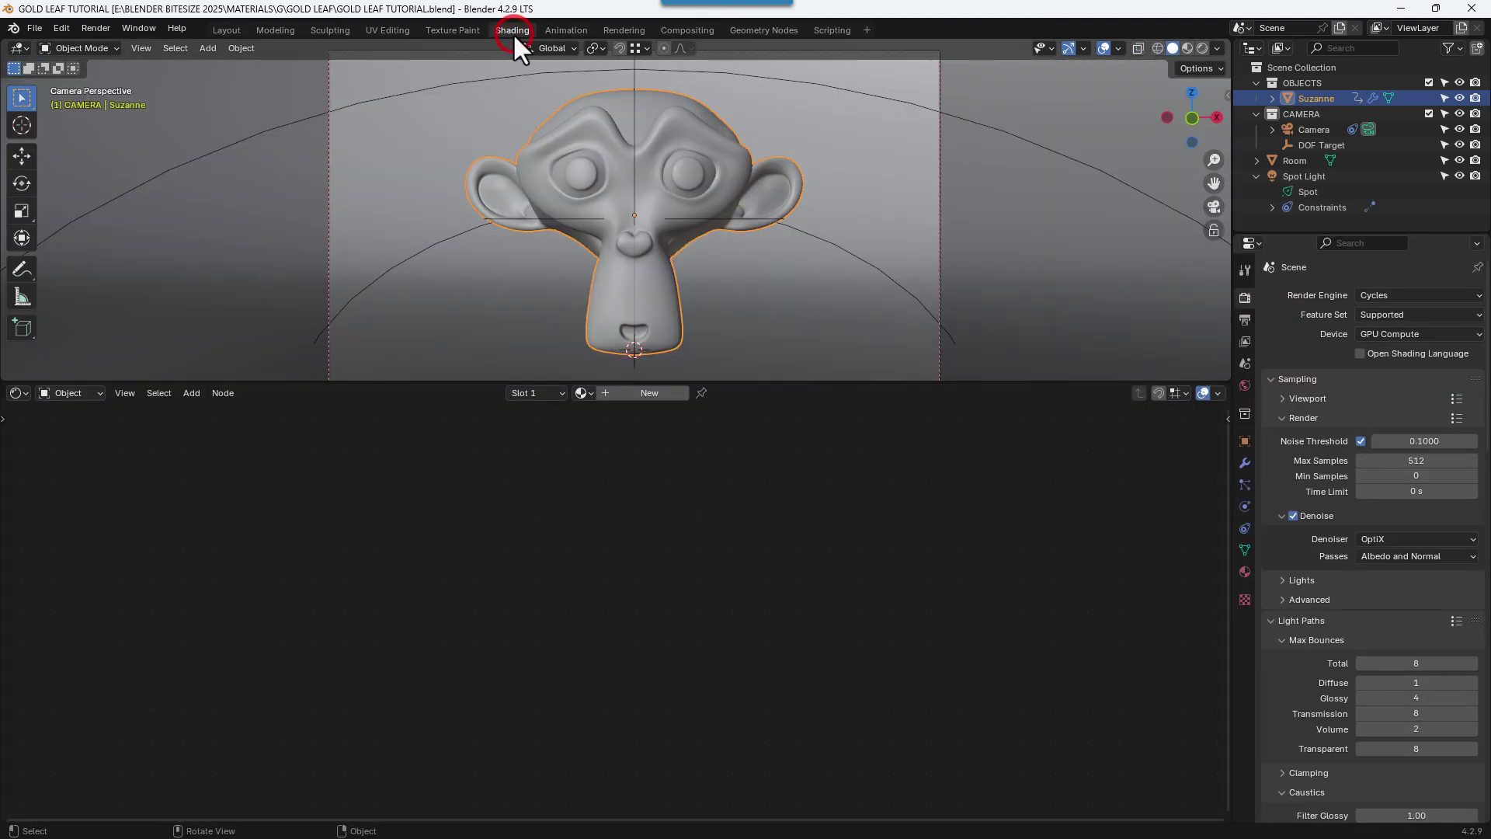
left_click(1201, 47)
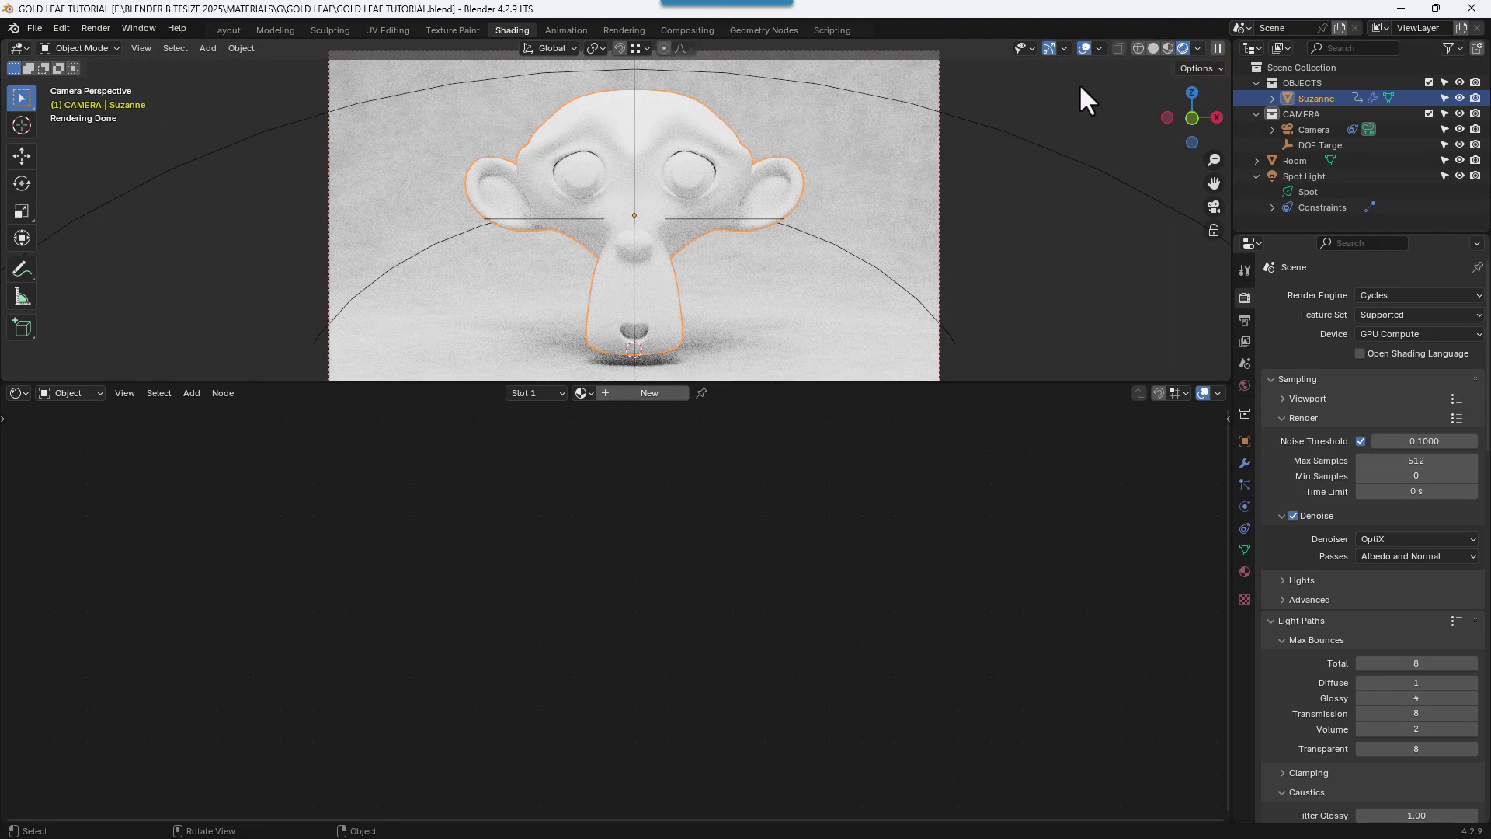
- Create a new material for Suzanne named GOLD LEAF
left_click(655, 392)
double_click(627, 392)
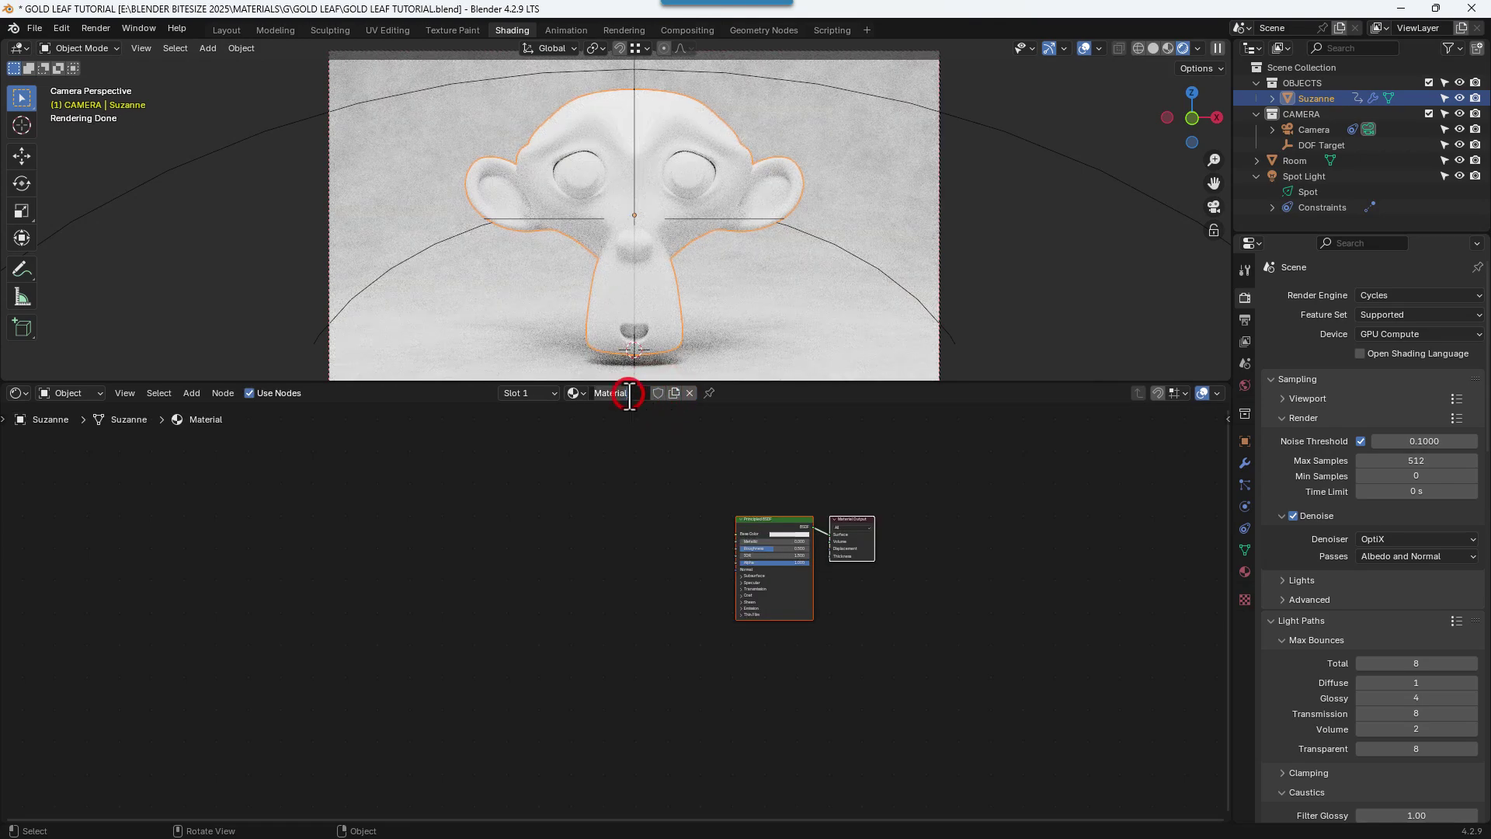
type("GOLD LEAF")
key("Return")
- Set the Principled BSDF Metallic value to 1.000
scroll(762, 557, "up", 2)
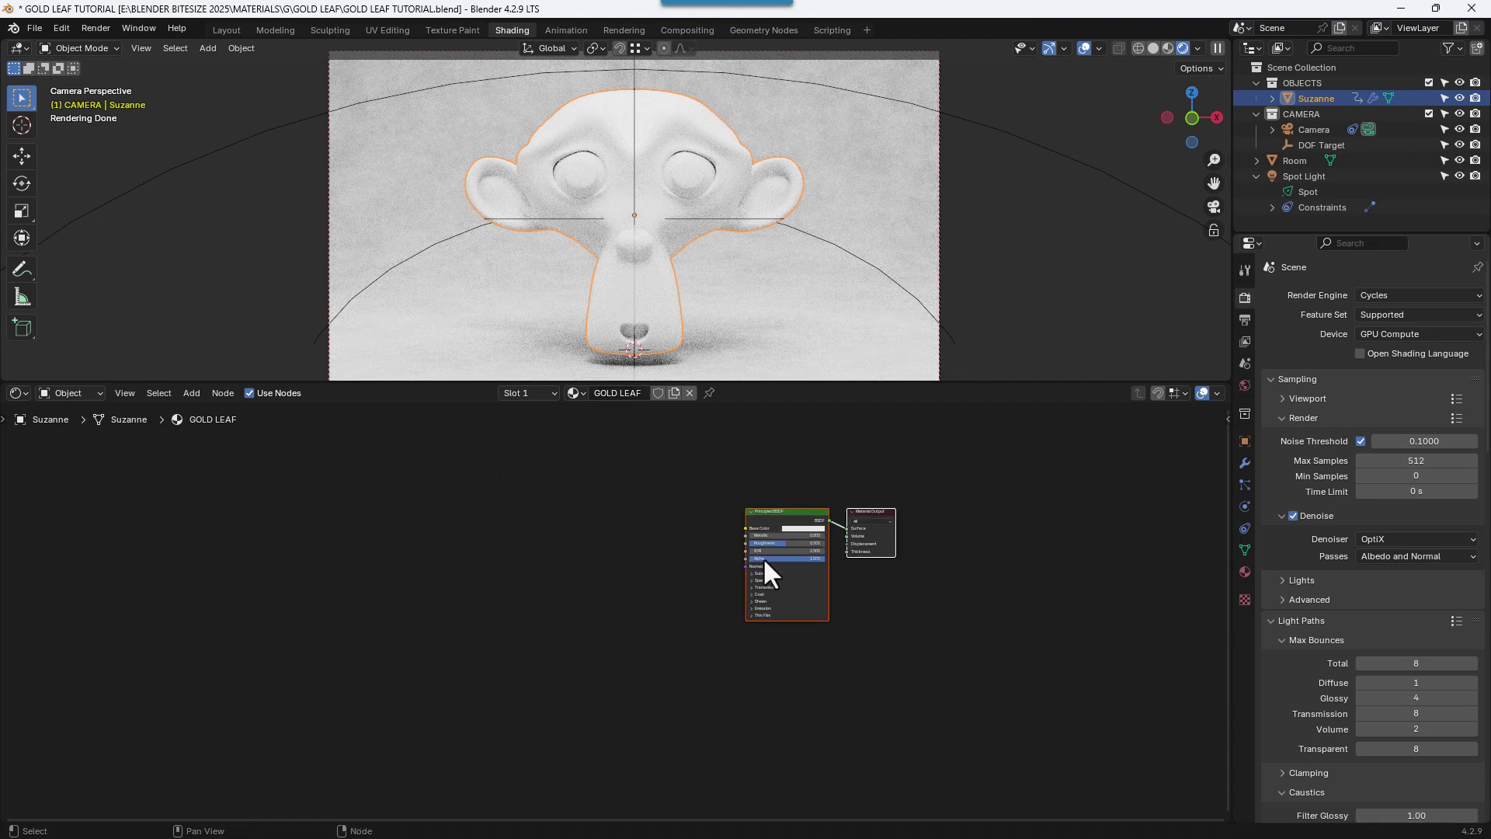
middle_click_drag(762, 558, 709, 595)
scroll(708, 594, "up", 1)
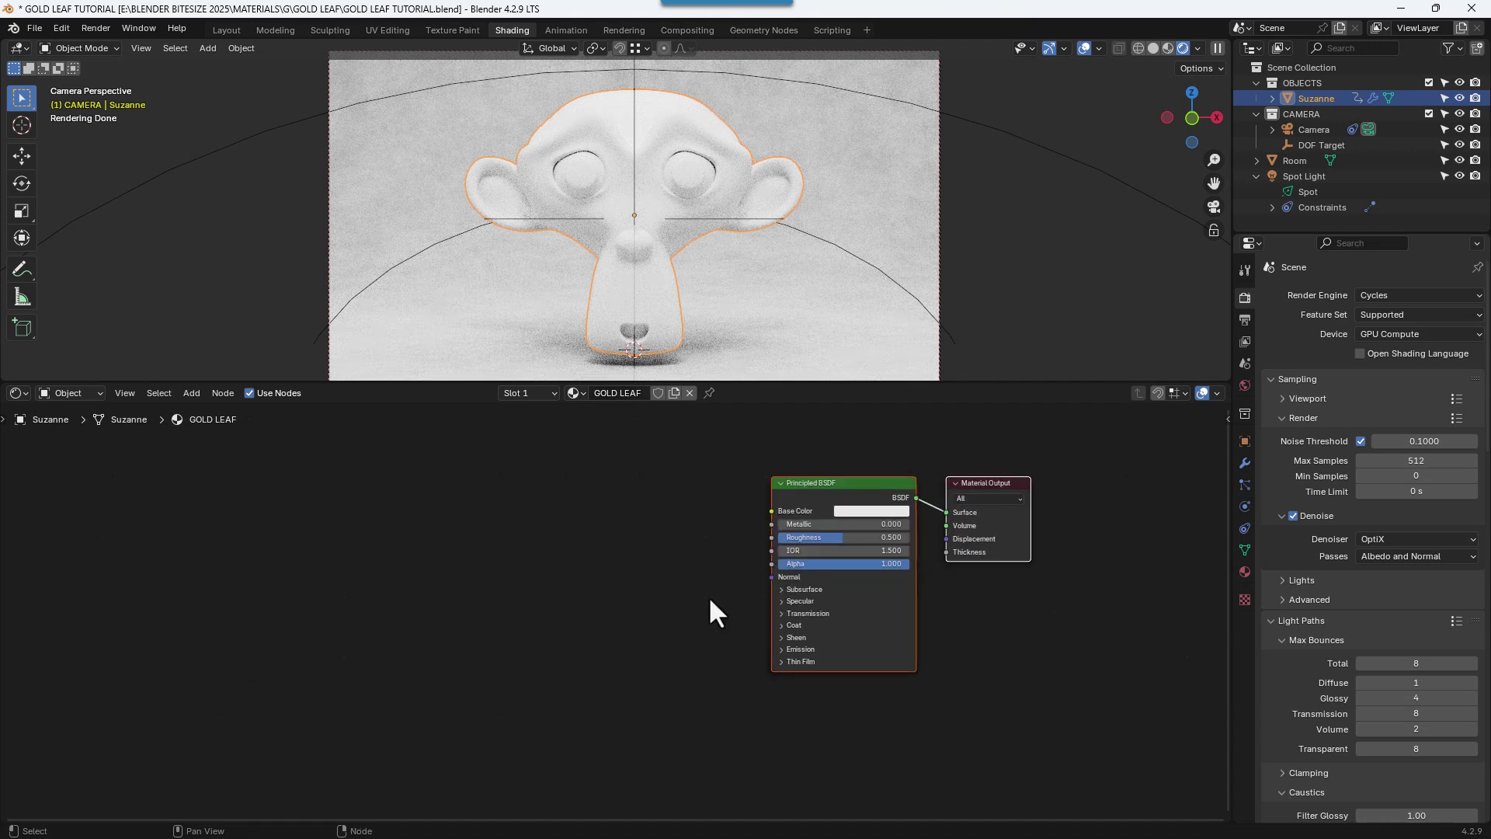
left_click(806, 520)
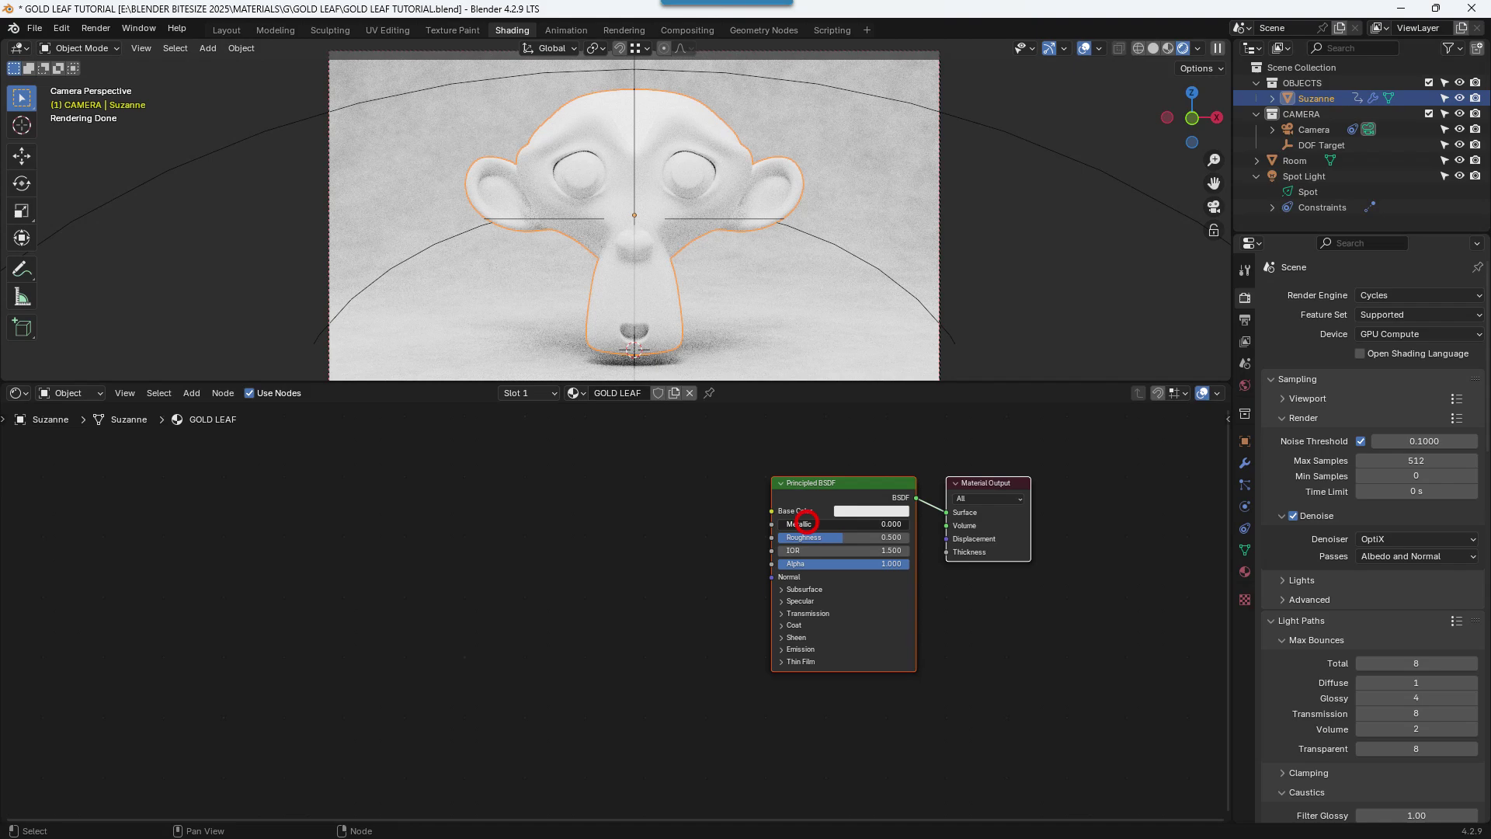
type("1")
key("Return")
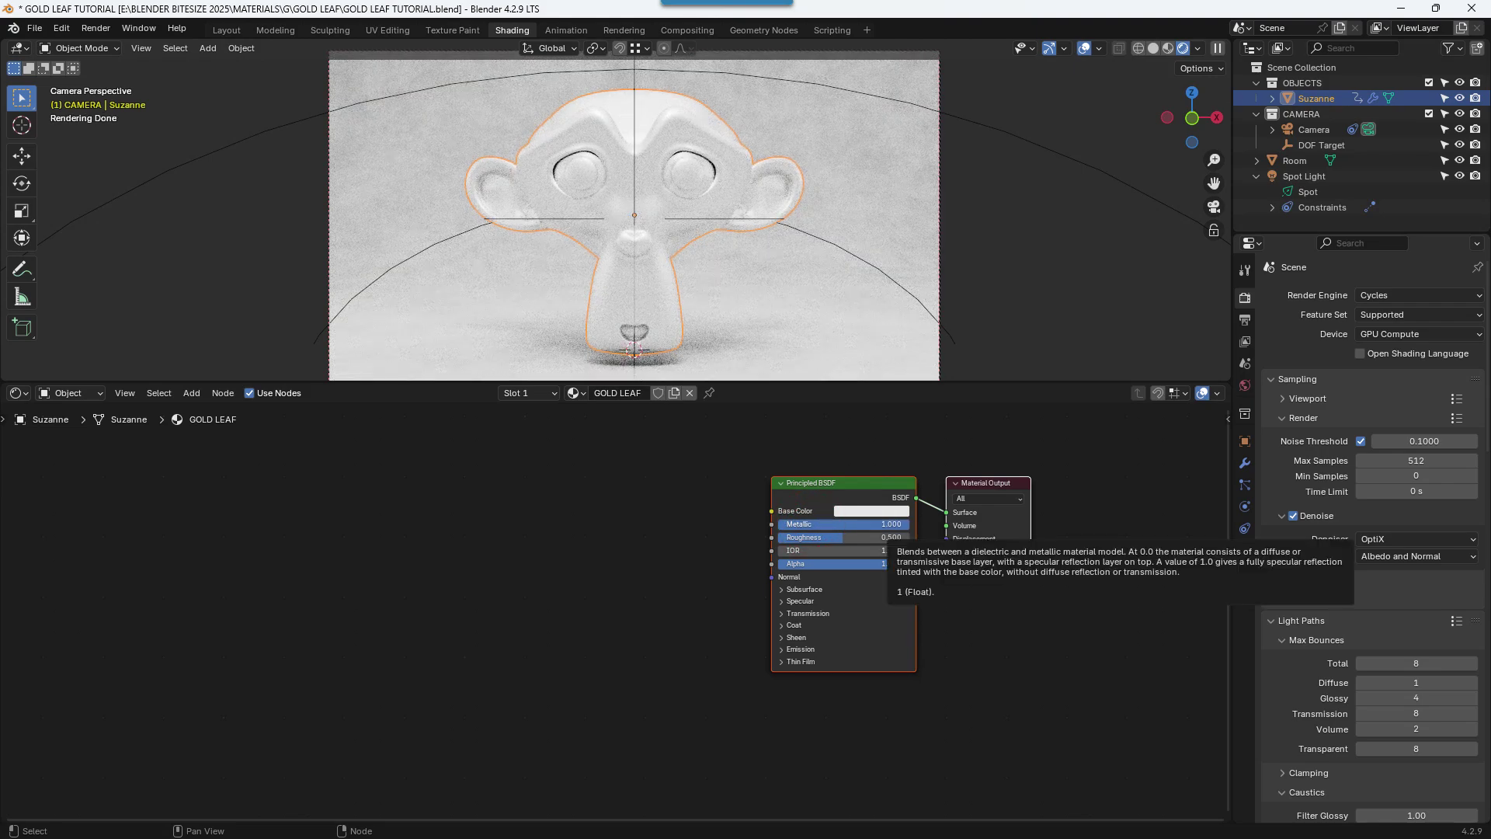
- Set the Principled BSDF Roughness to 0.25 and IOR to 1.000
left_click(895, 538)
key("BackSpace")
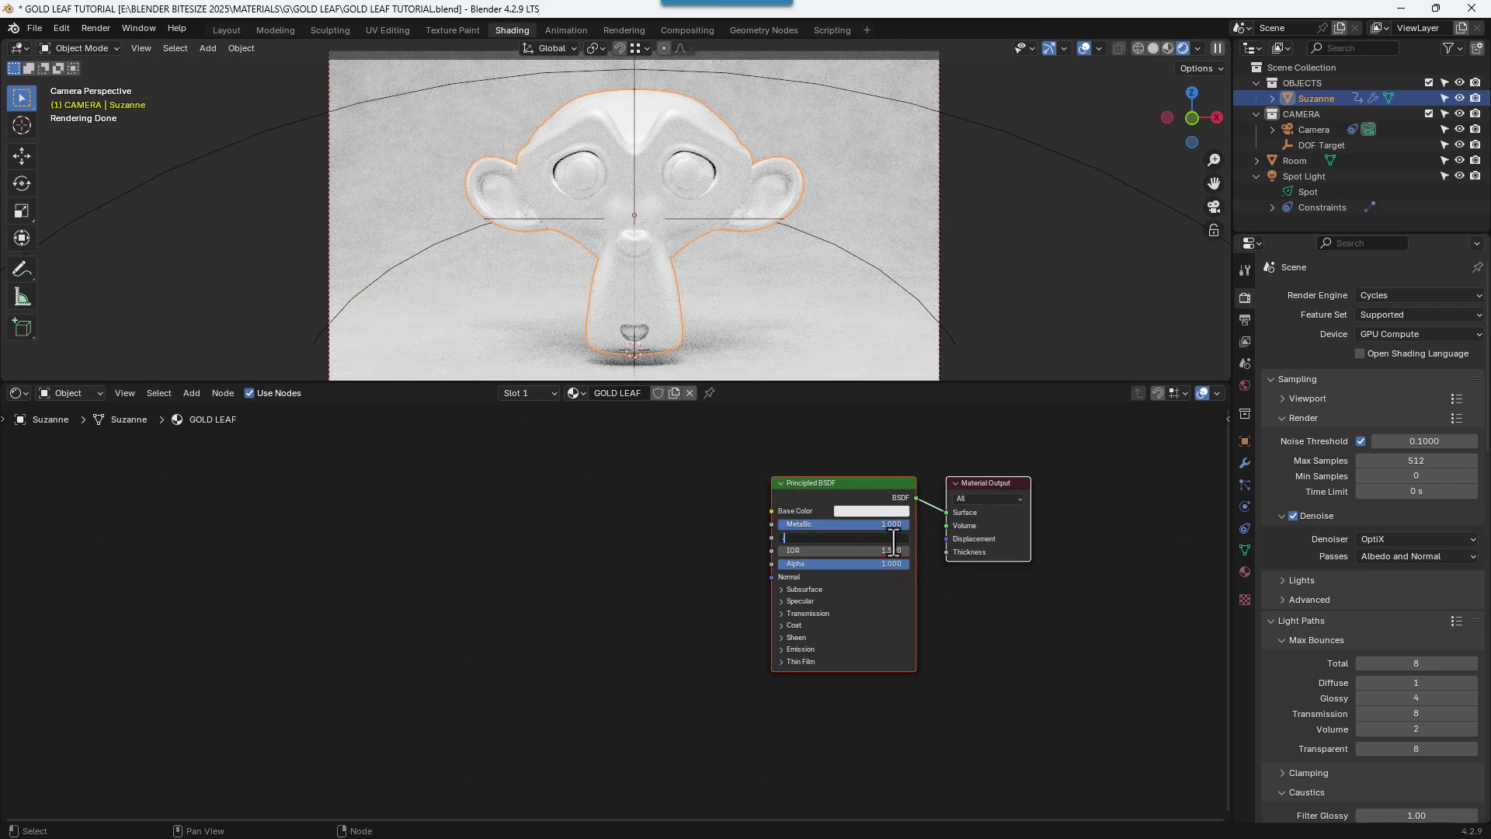
type(".25")
key("Tab")
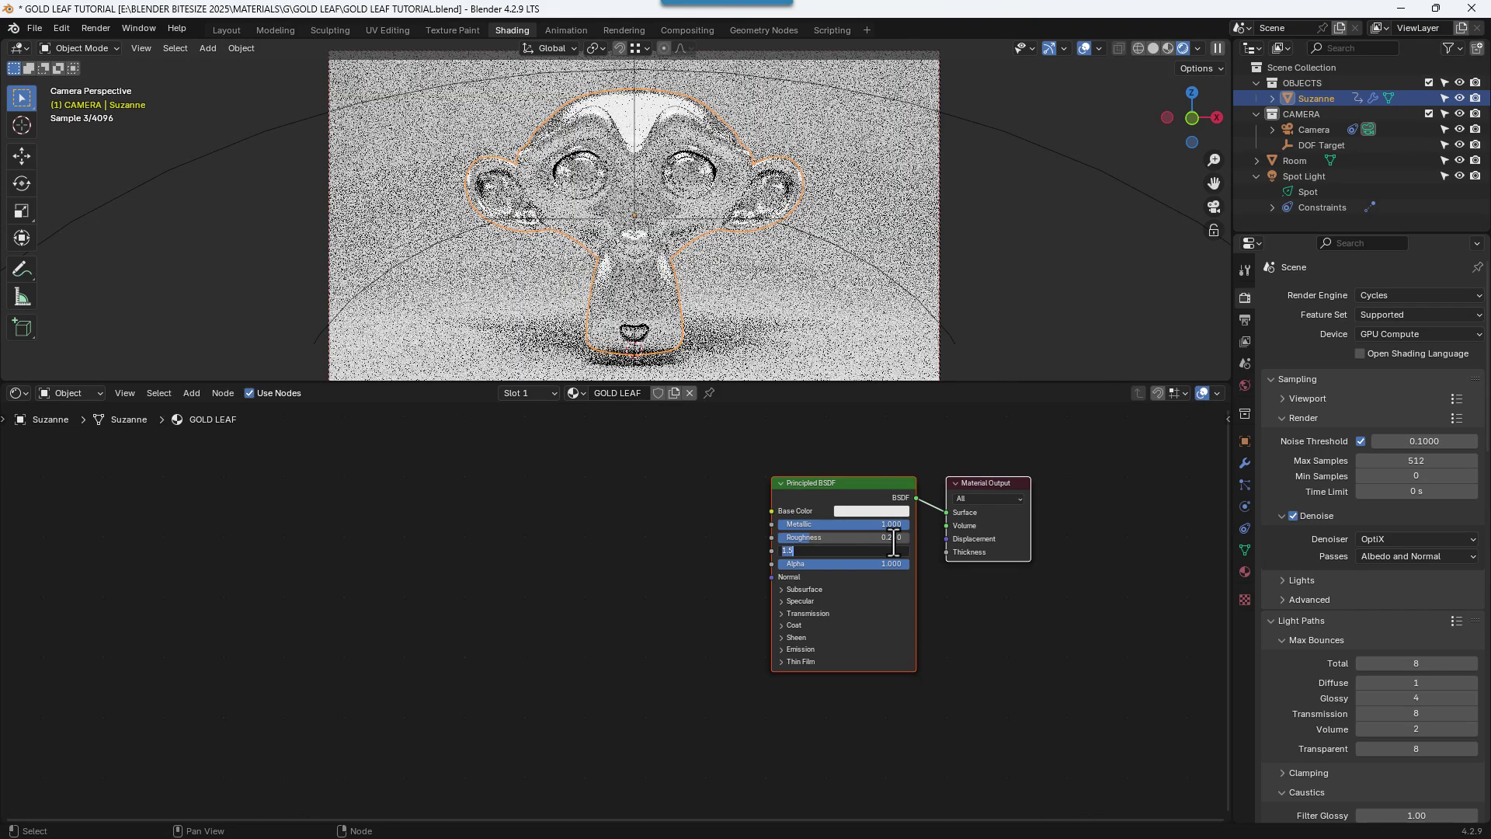
type("1")
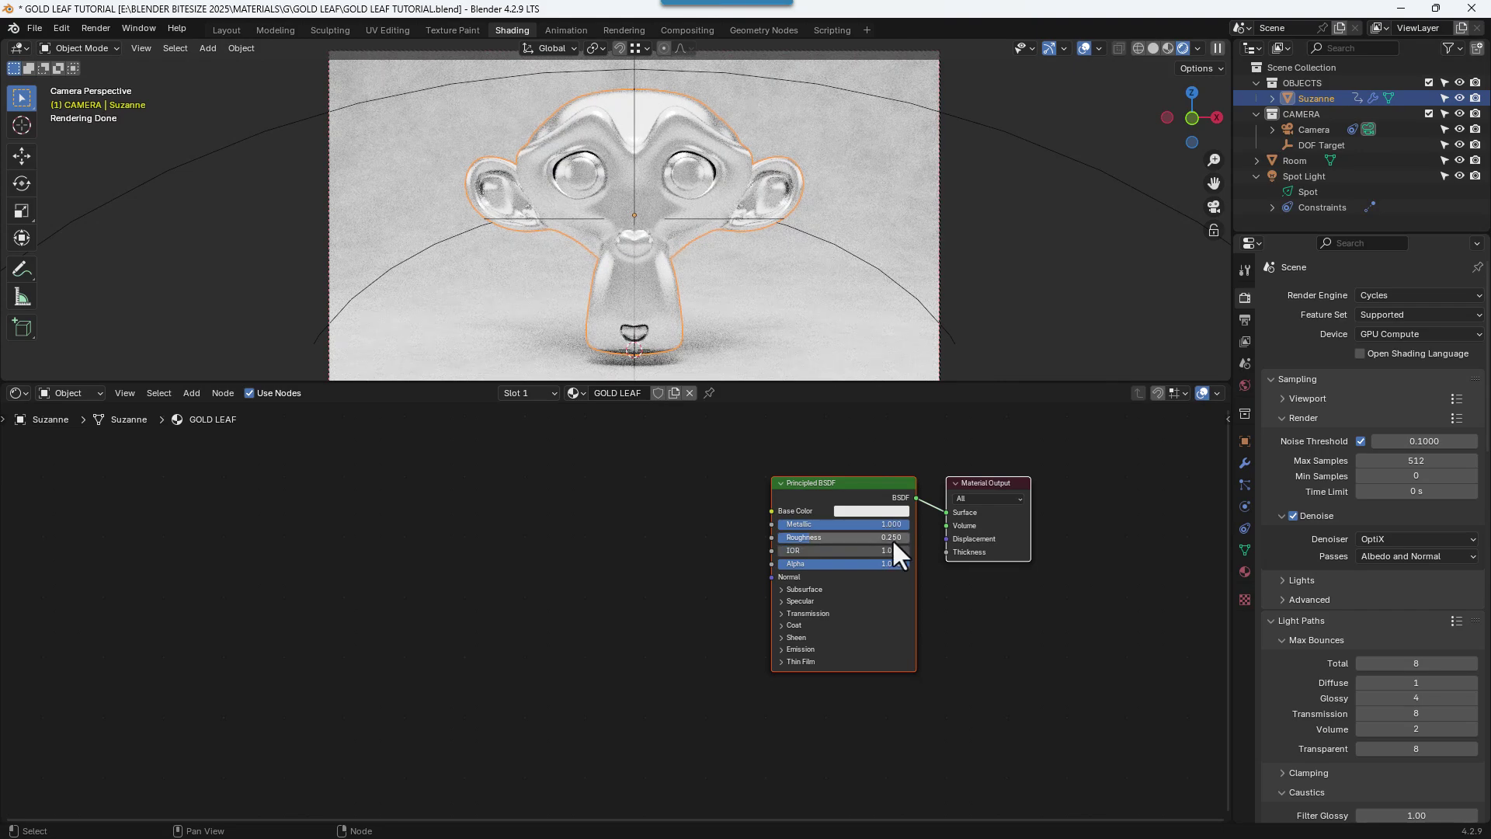
key("Return")
scroll(831, 549, "up", 1)
scroll(831, 549, "up", 1)
scroll(795, 586, "up", 2)
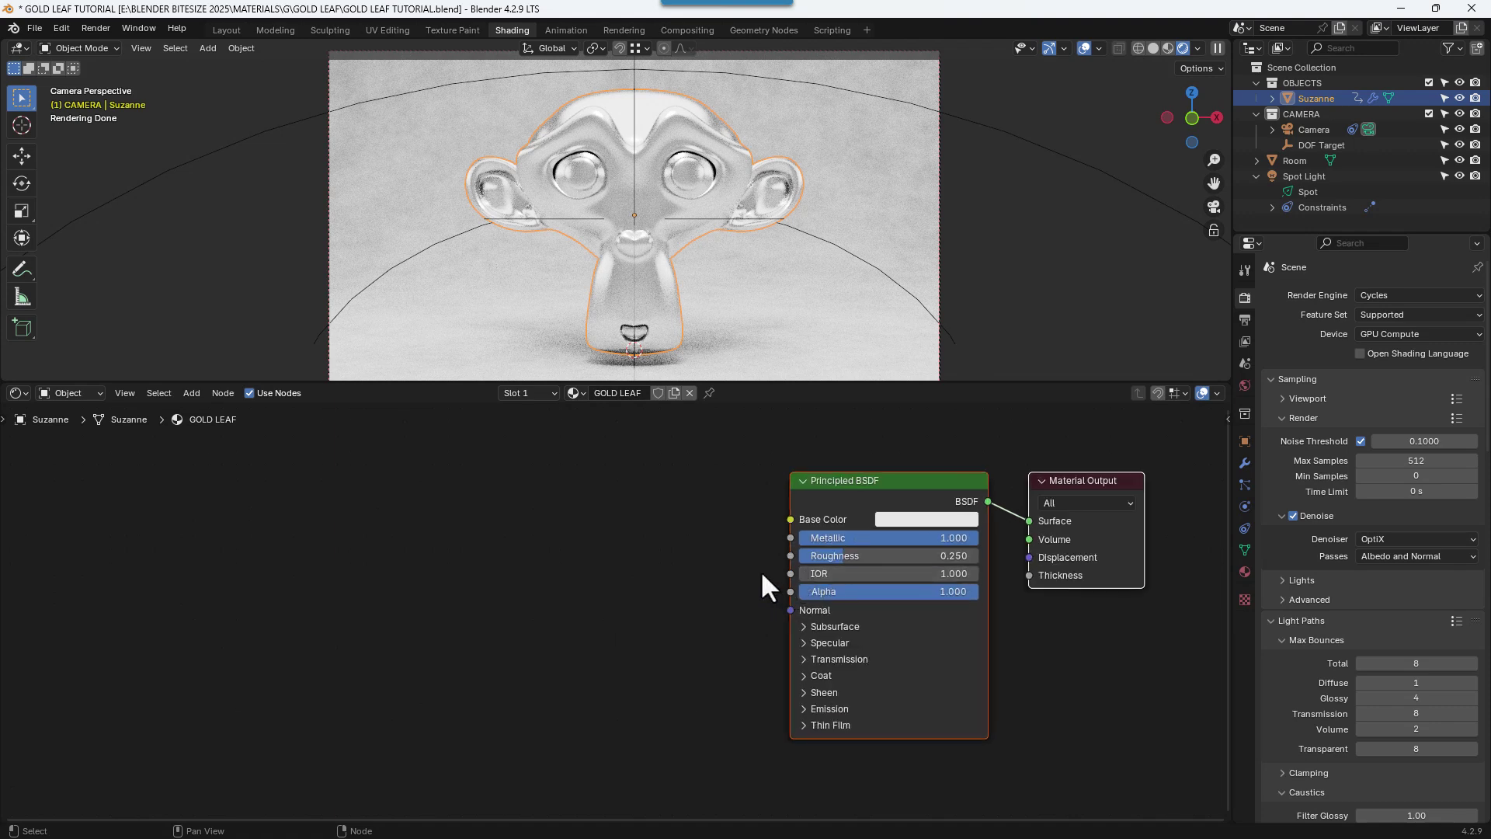
middle_click_drag(761, 570, 747, 555)
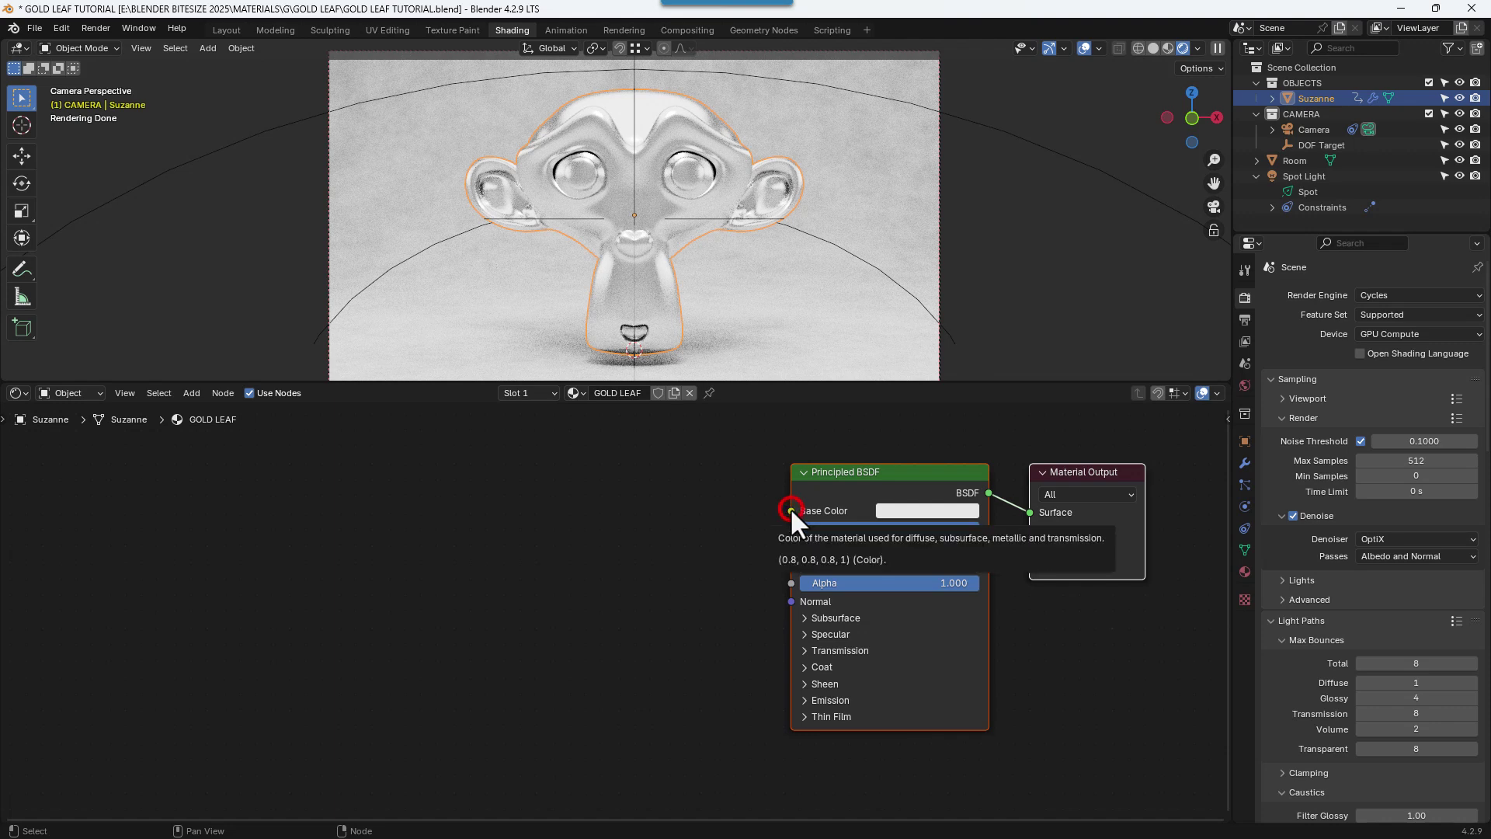
- Add an RGB node feeding the Principled BSDF Base Color
left_click_drag(792, 510, 477, 511)
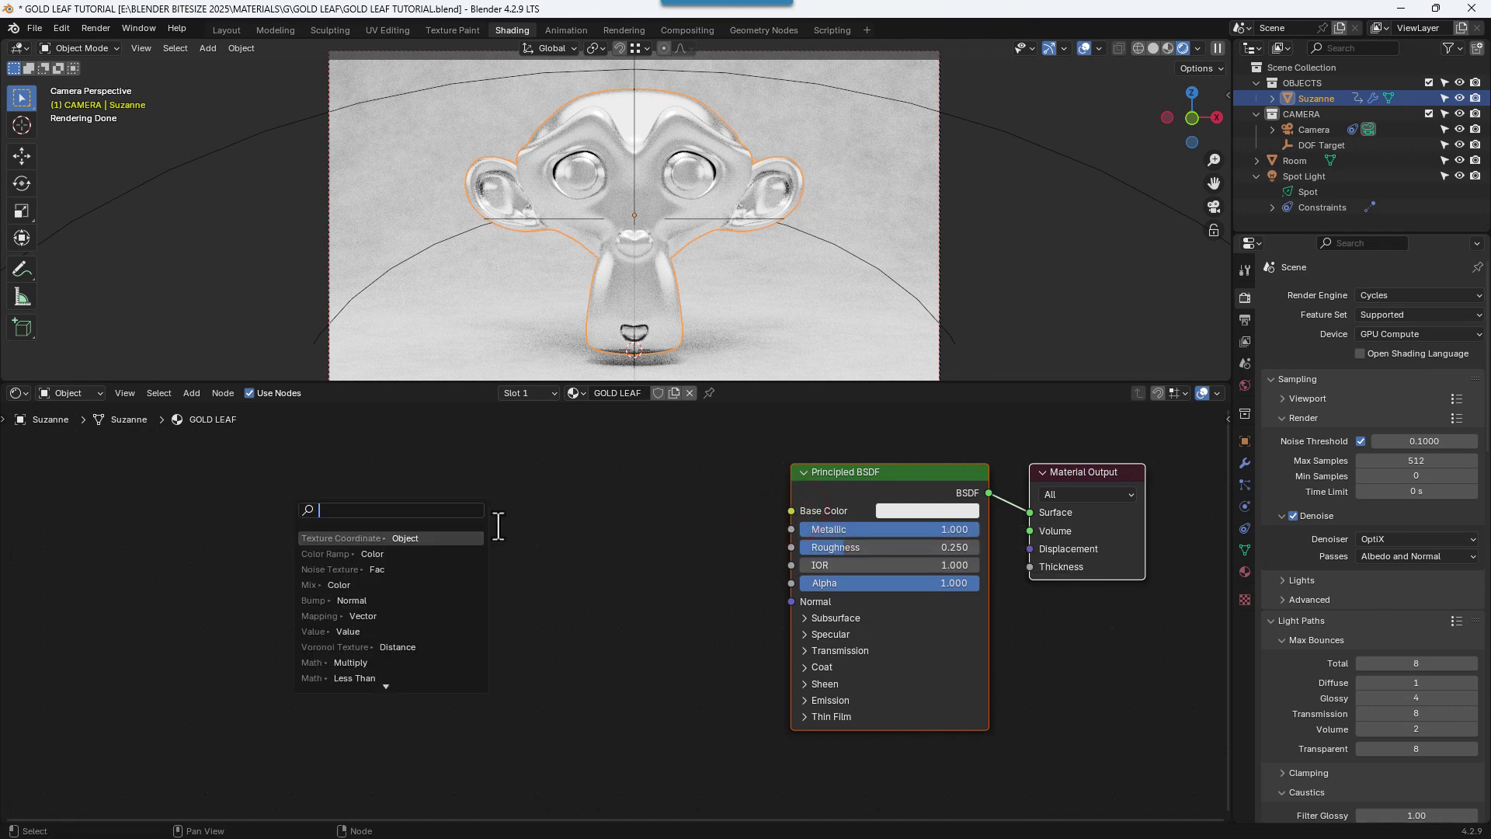
type("rgb")
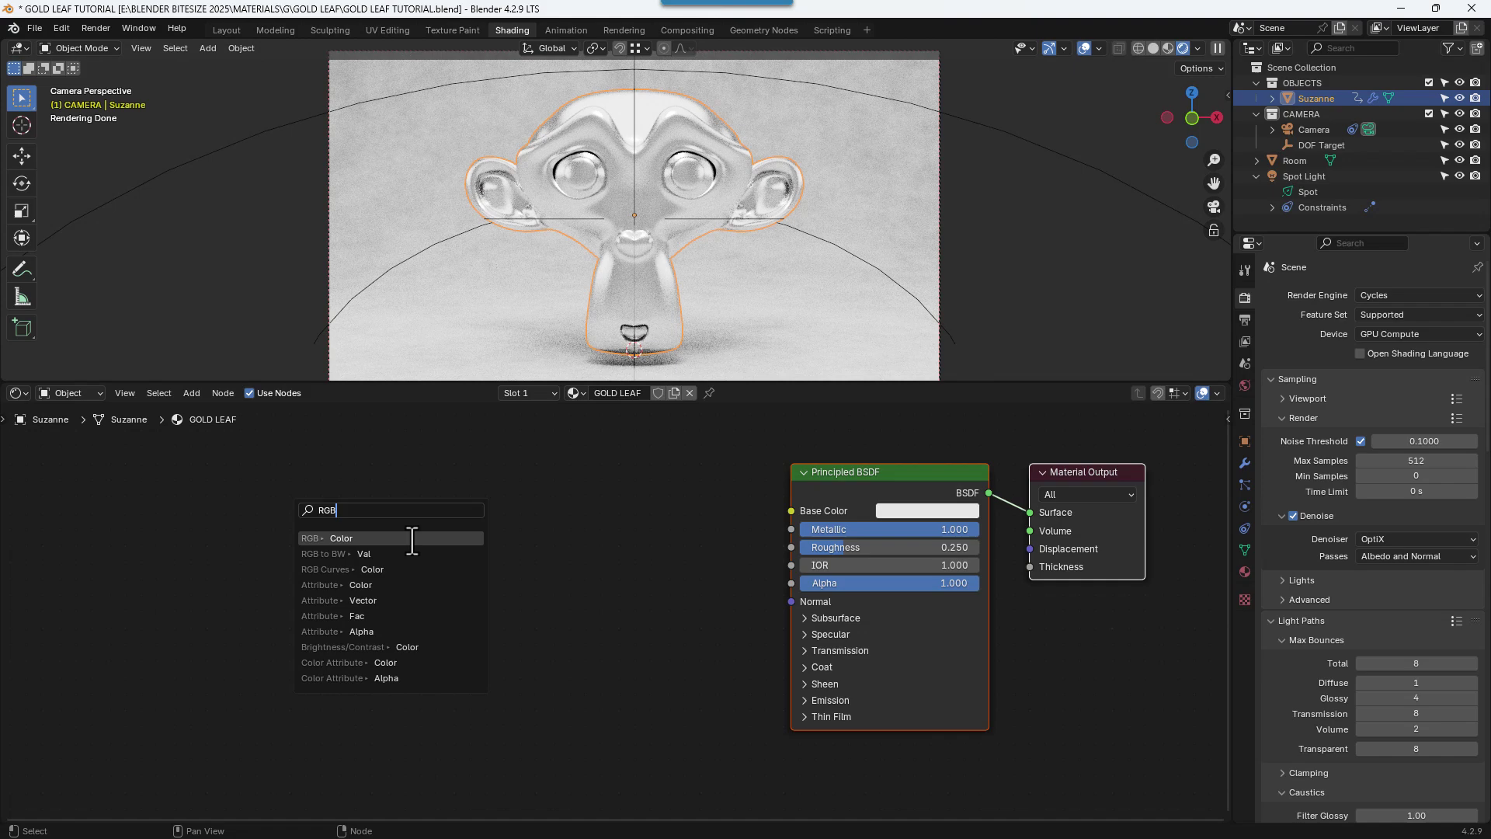
left_click(410, 538)
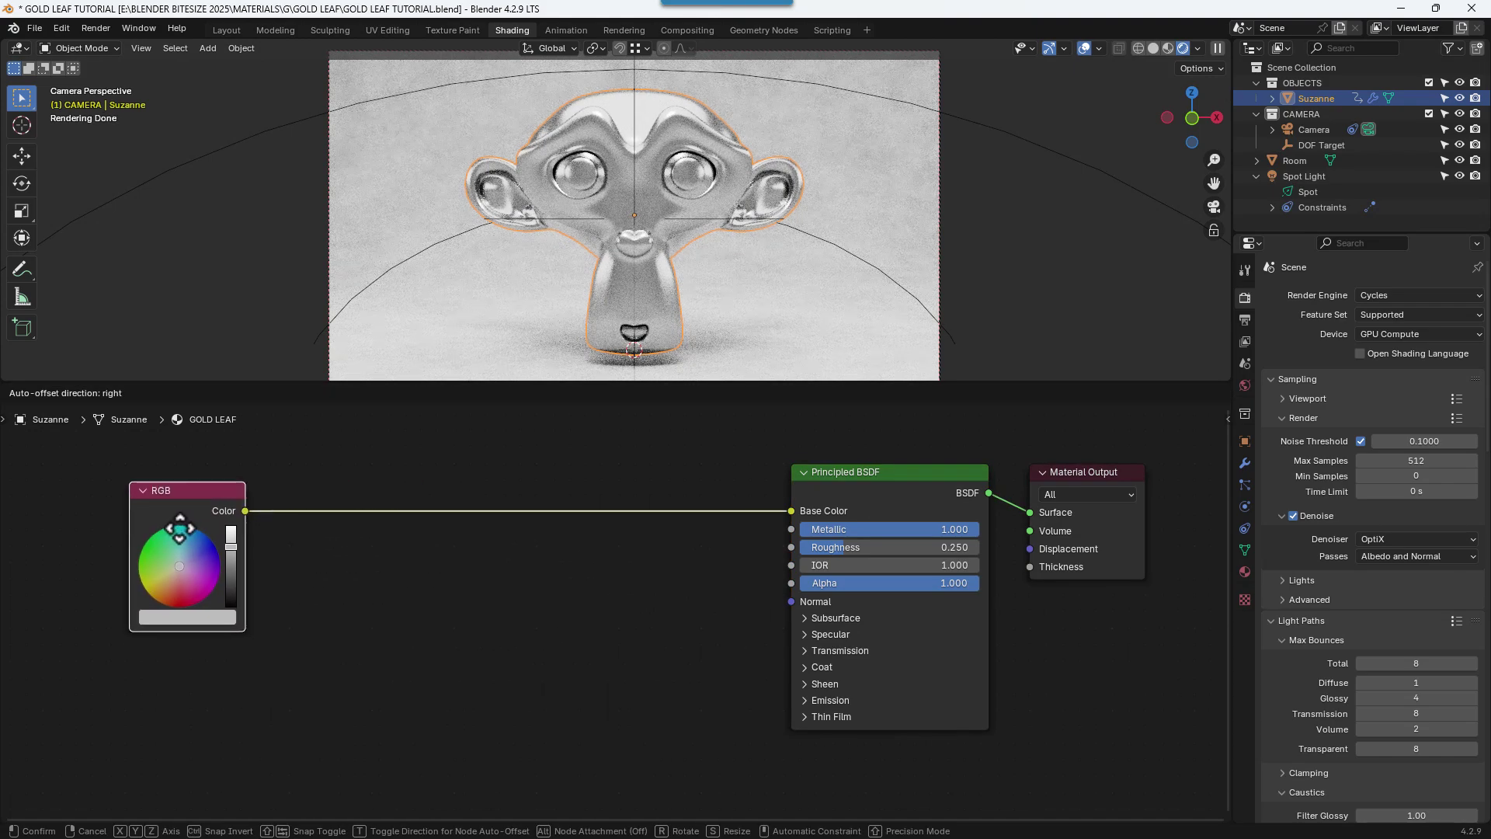
left_click(177, 529)
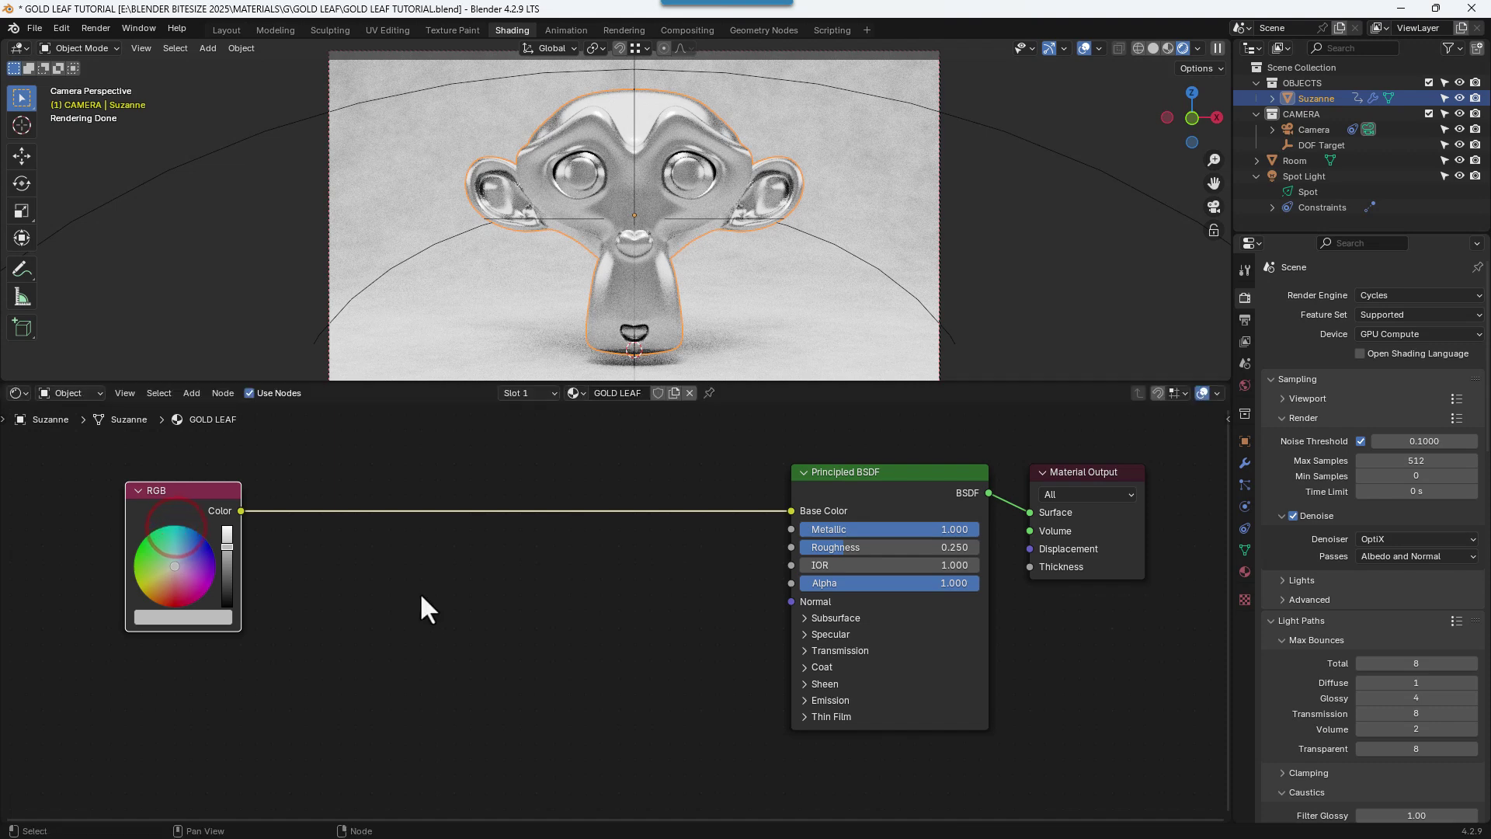
- Insert a Mix Color node into the RGB-to-Base Color link
key("shift+a")
left_click(450, 594)
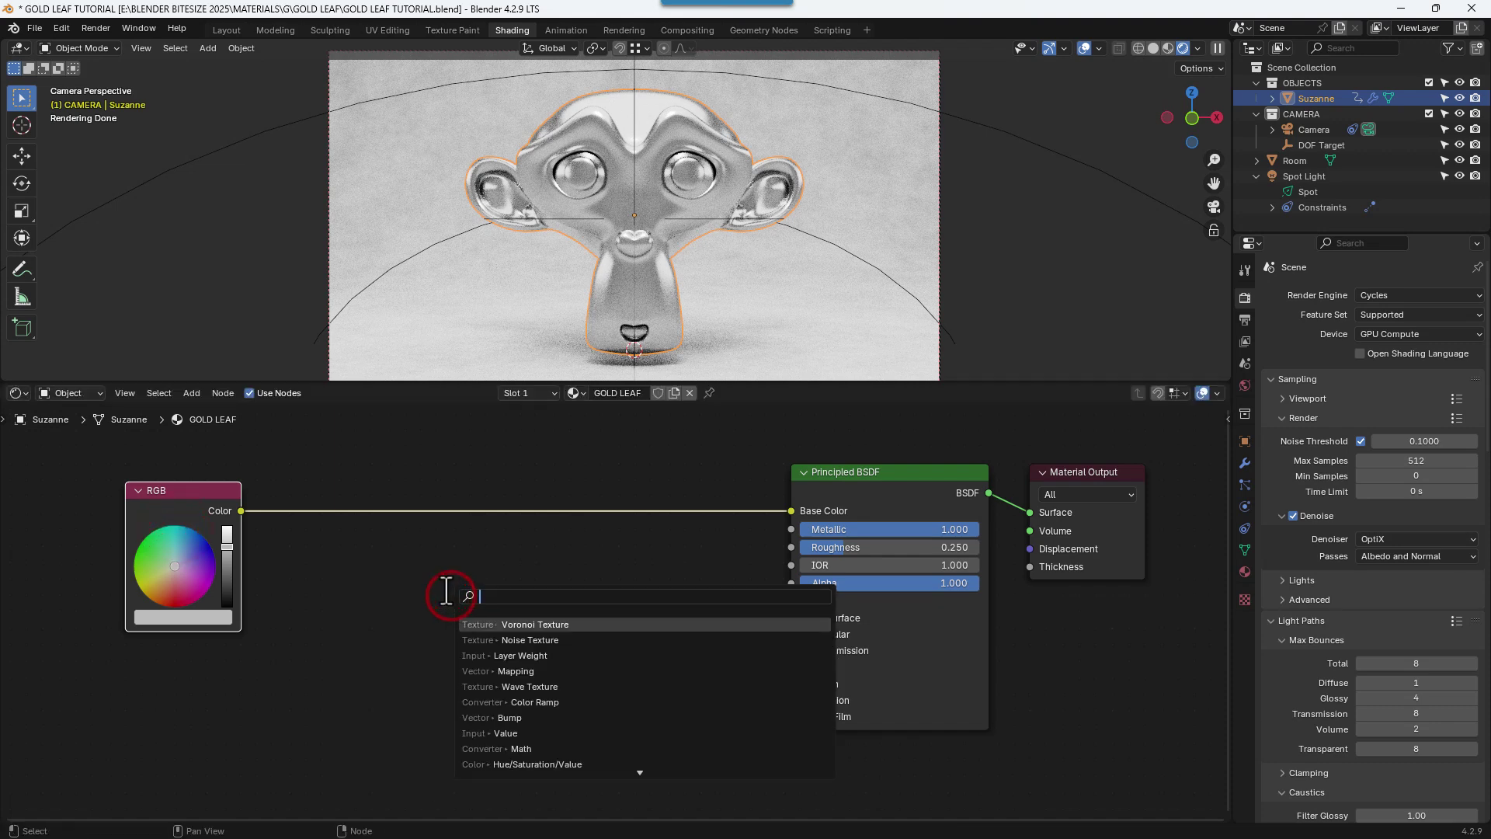
type("mix col")
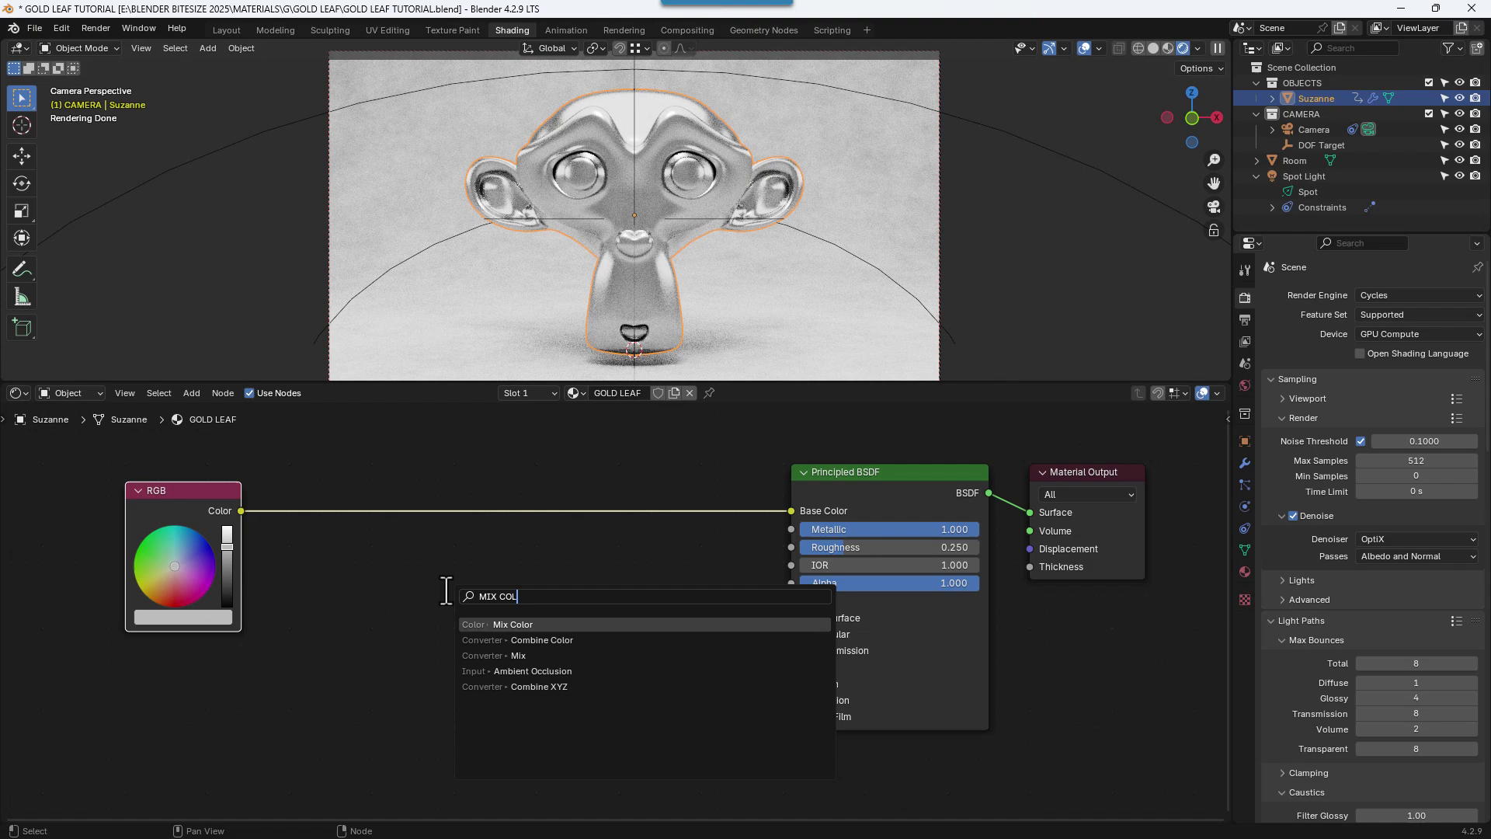
key("Return")
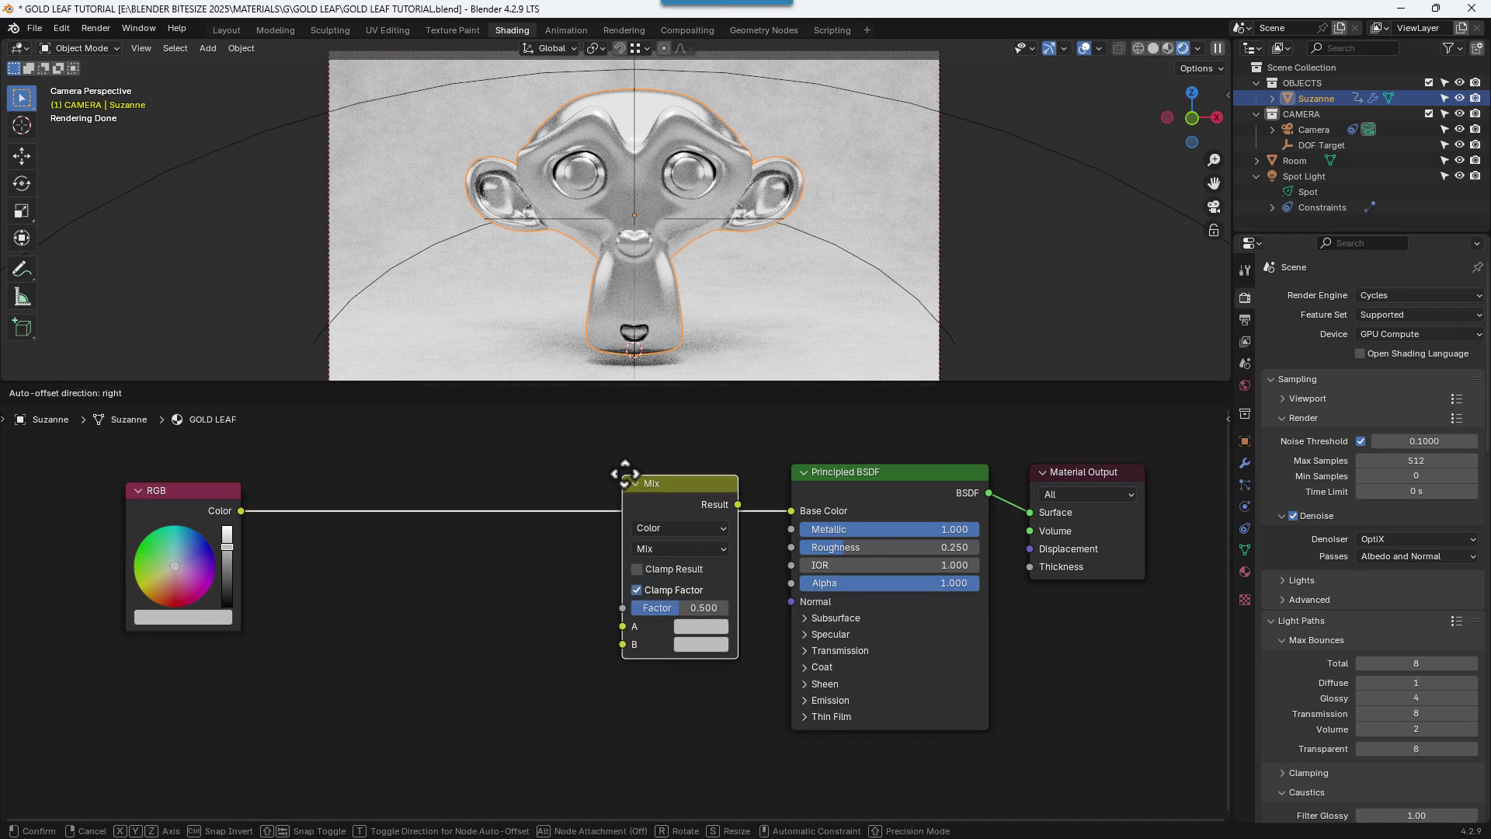
left_click(626, 466)
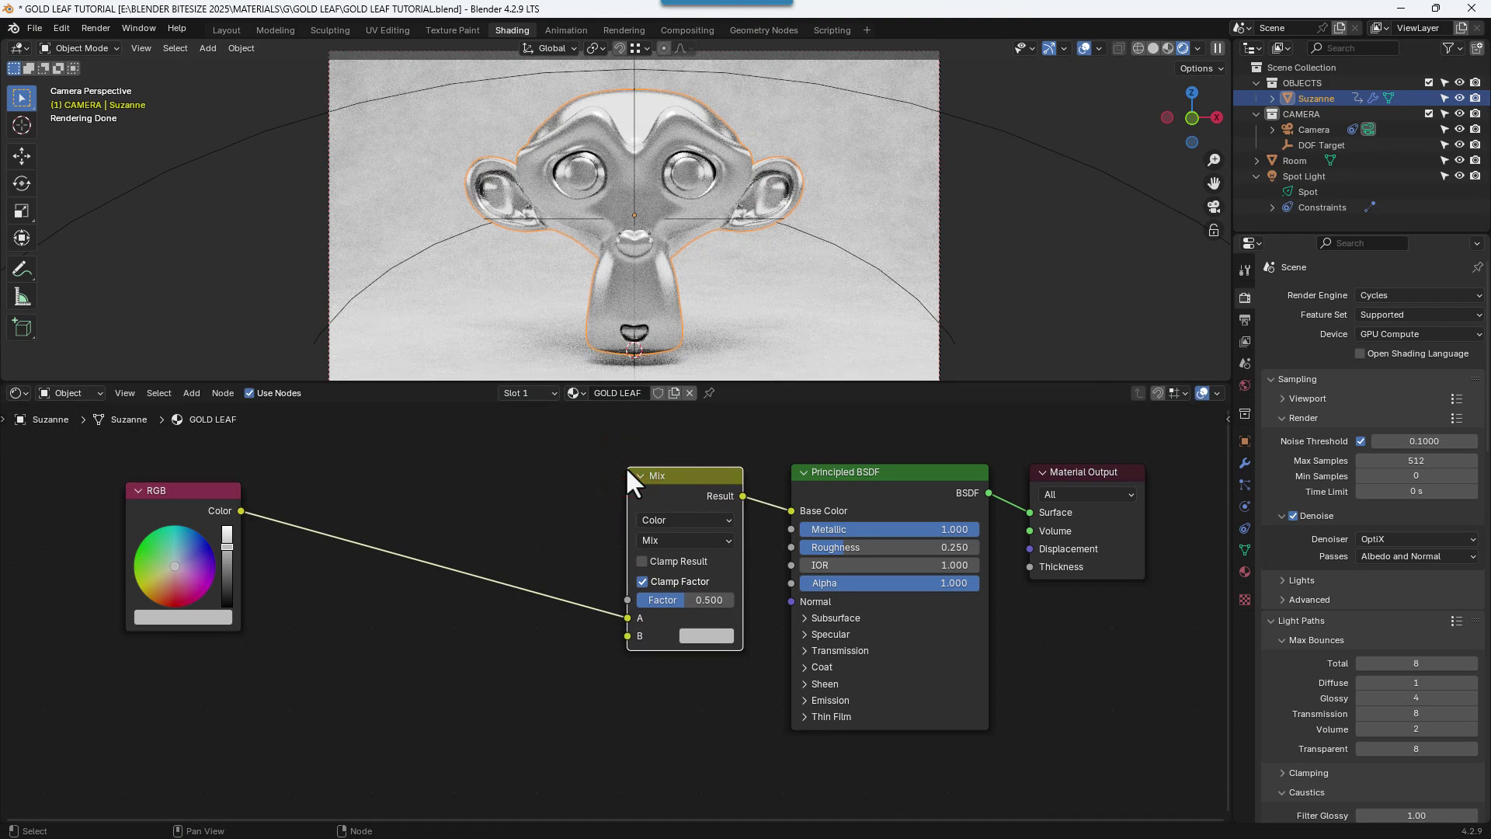
- Set the Mix node to Darken blending and the RGB colour to hex FFCB00
left_click(662, 544)
left_click(661, 609)
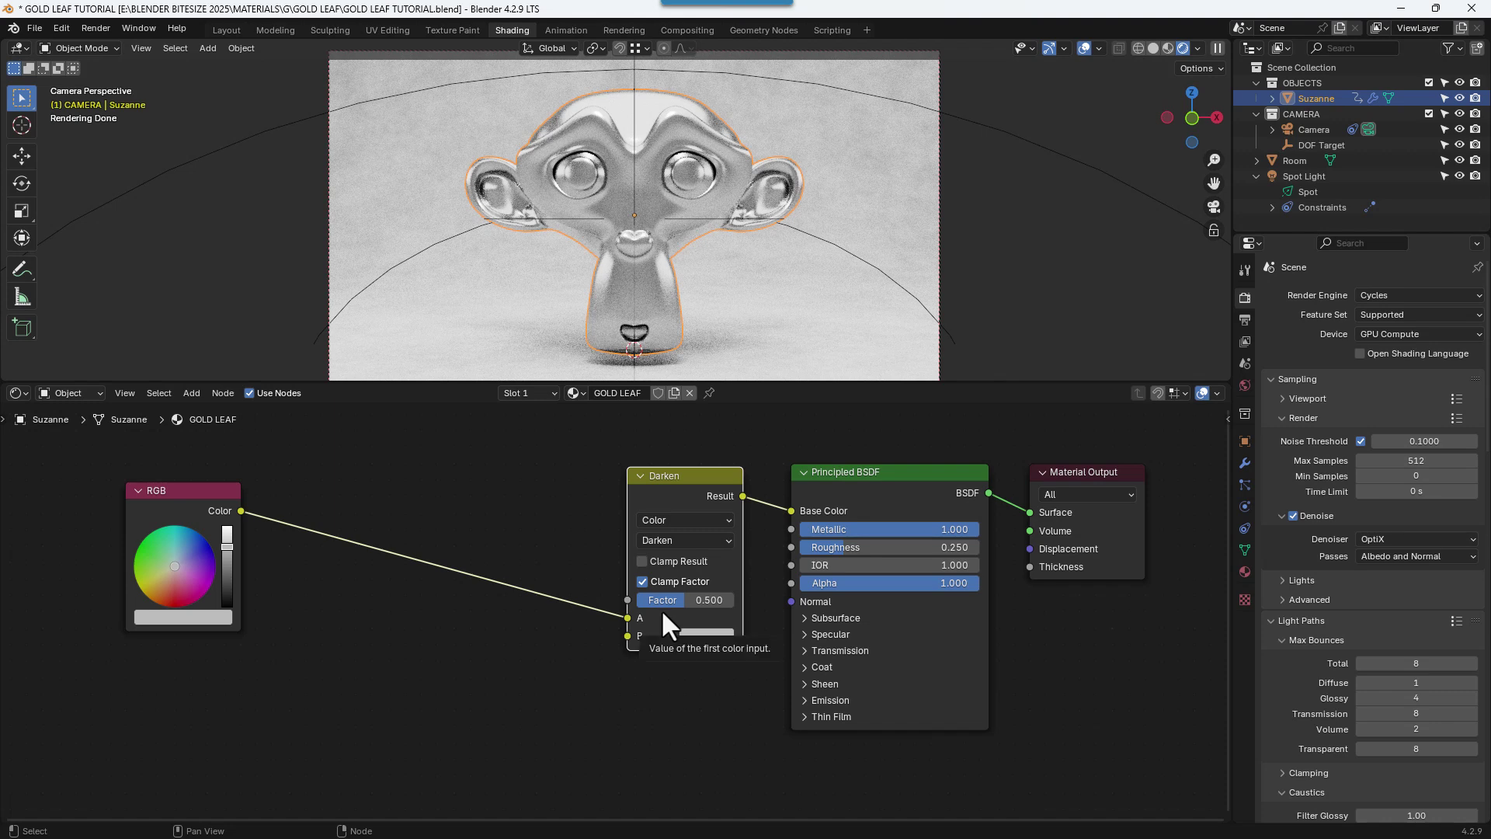
left_click(216, 612)
left_click(211, 548)
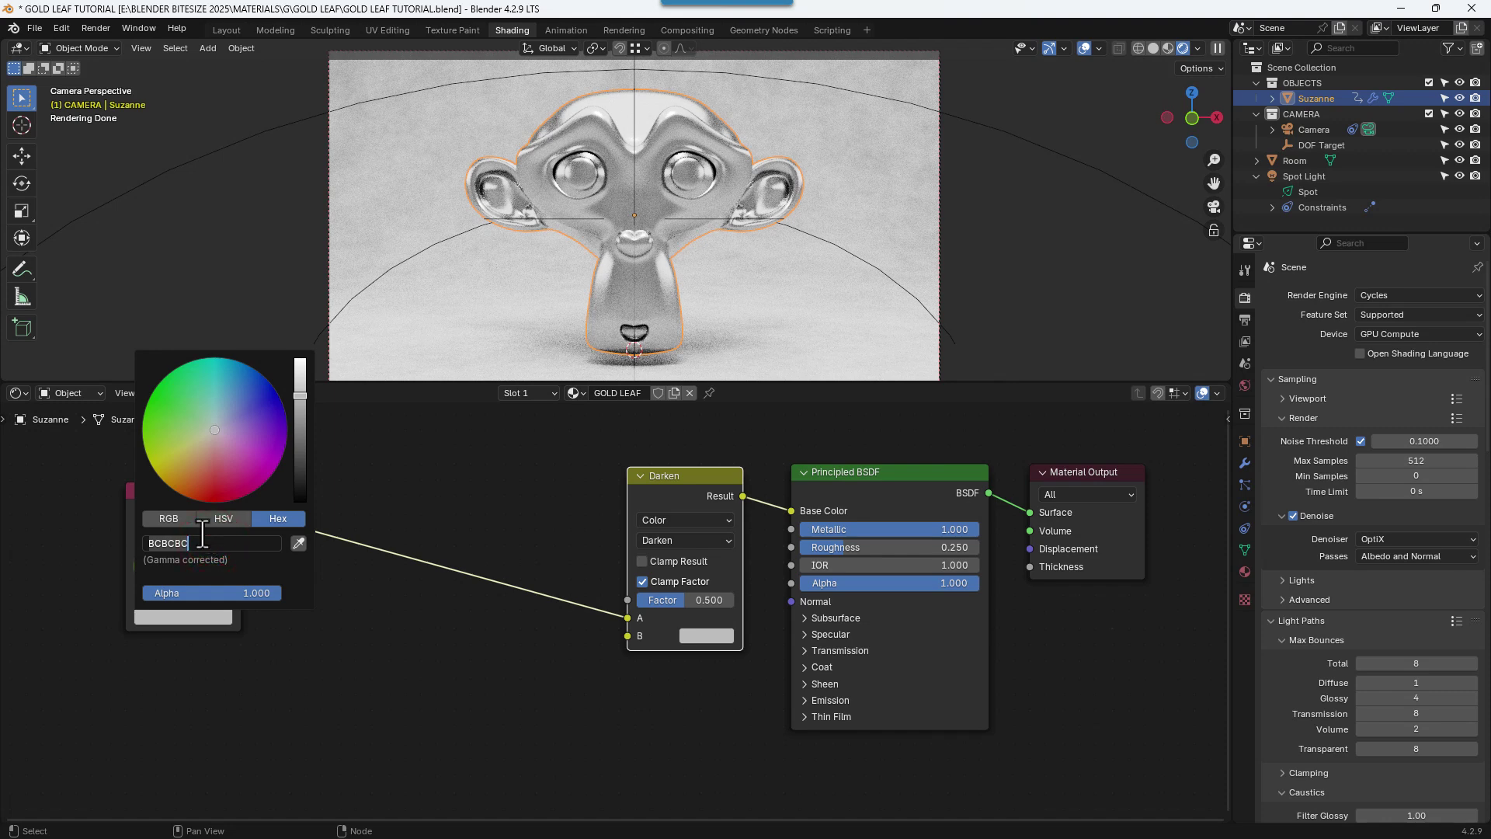
type("FFCB00")
key("Return")
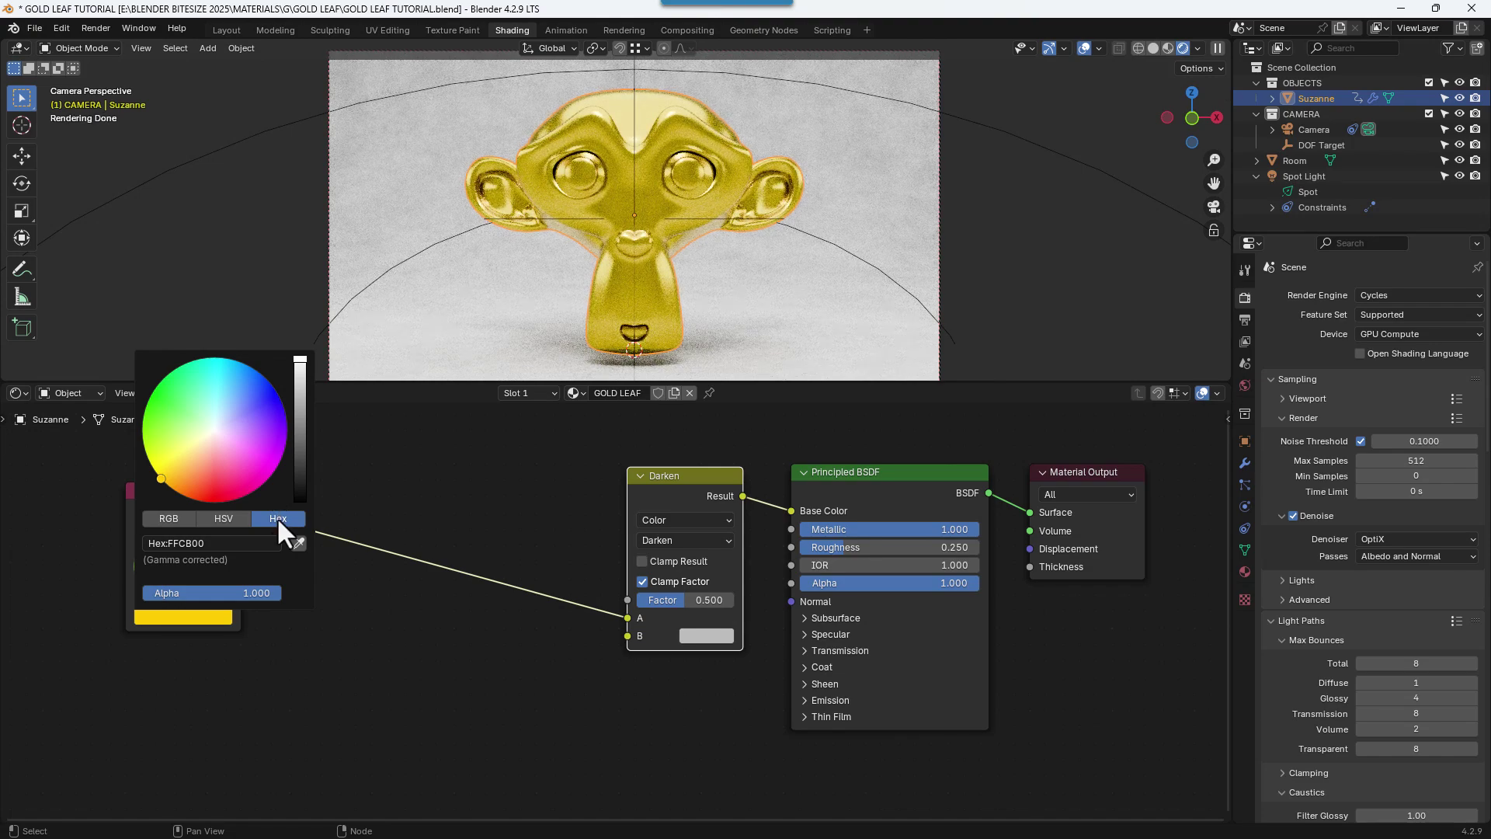
- Search the add-node menu for a Separate Color node
left_click(429, 648)
key("shift+a")
type("SEP")
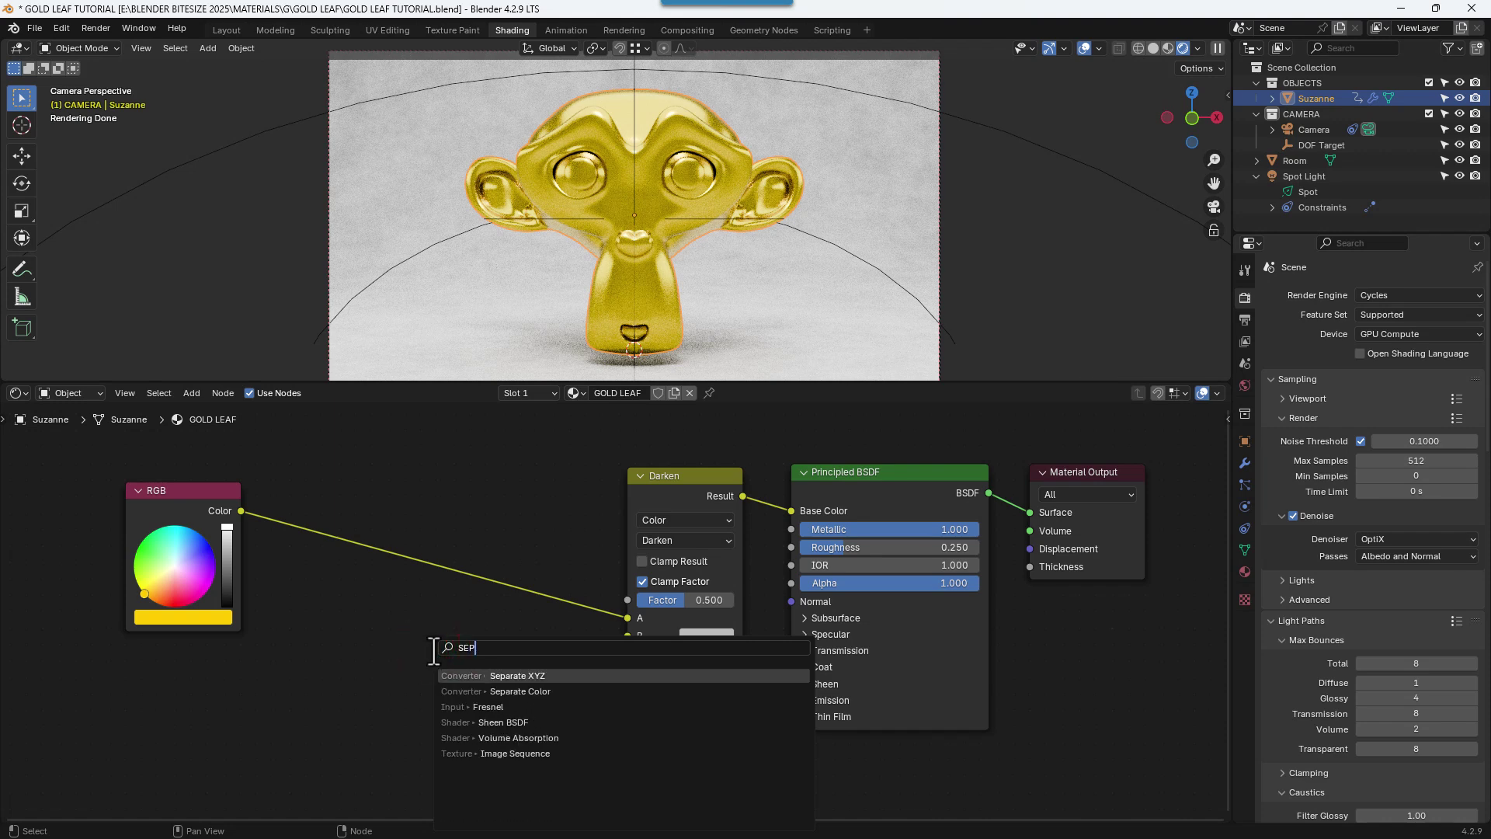
- Add a Separate Color node in HSV mode fed by the RGB colour
left_click(457, 691)
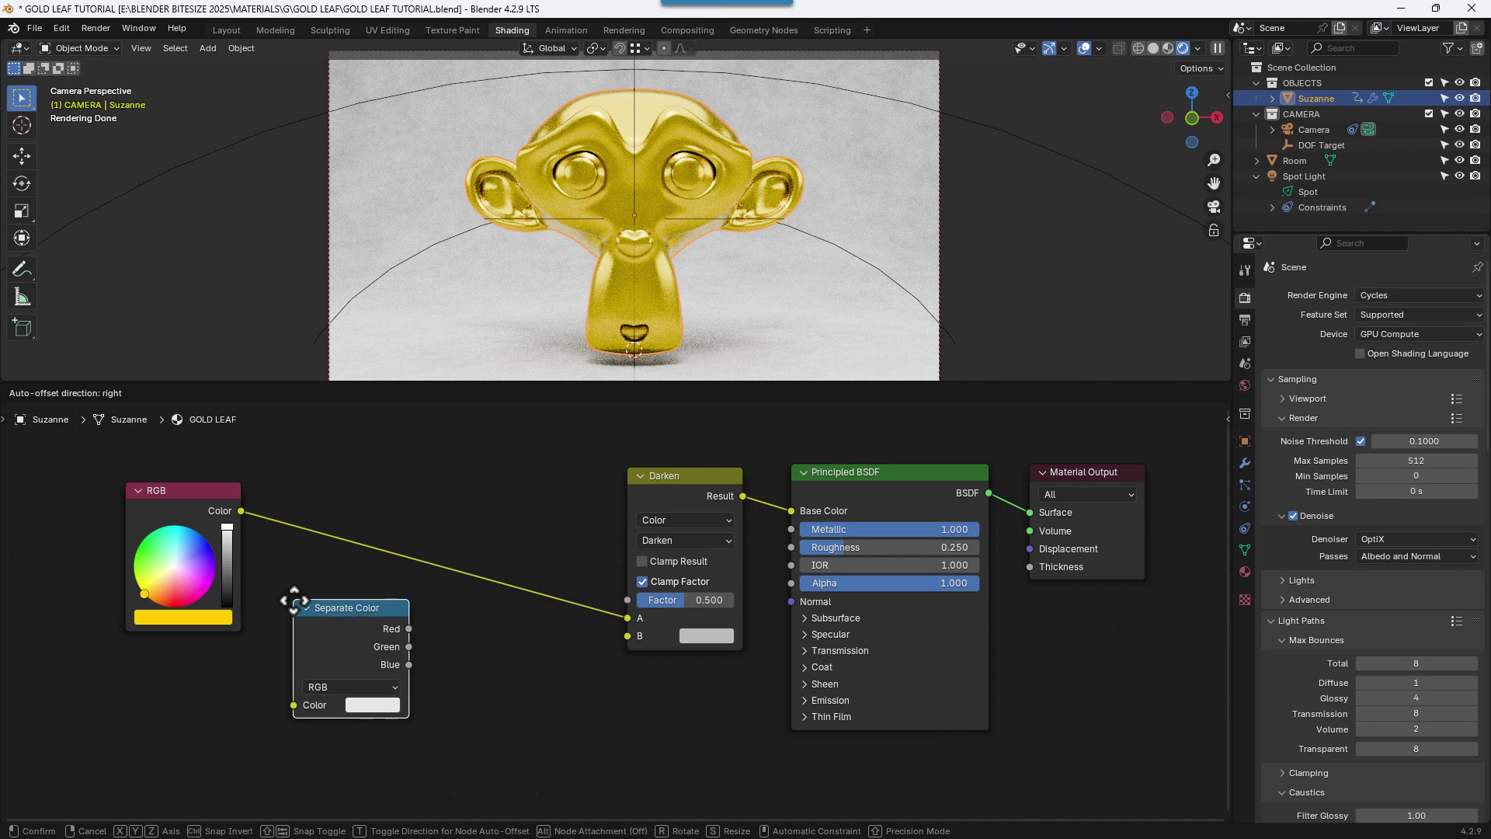
left_click(276, 574)
left_click_drag(240, 509, 275, 678)
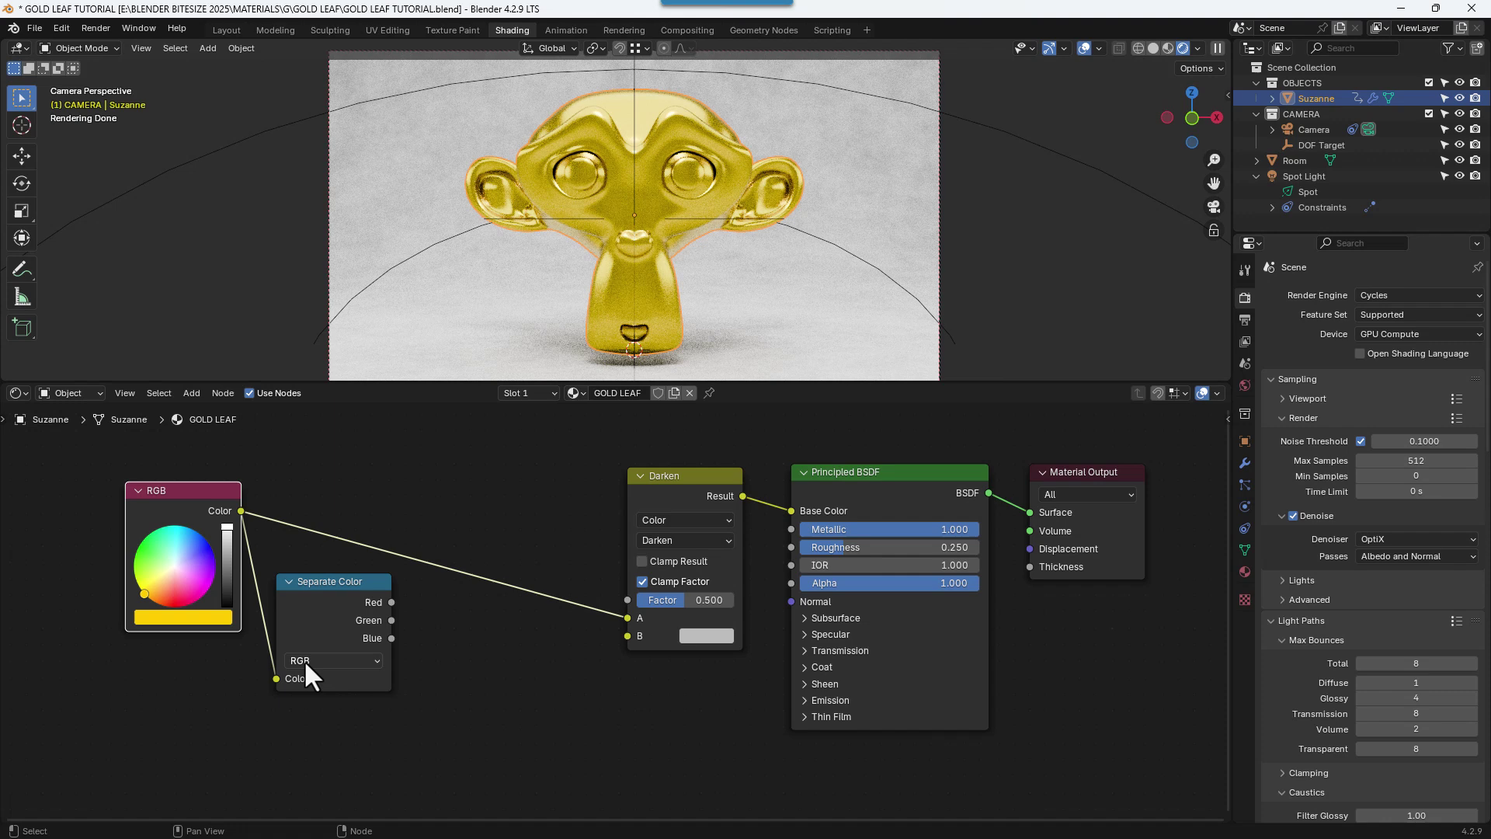
left_click(305, 659)
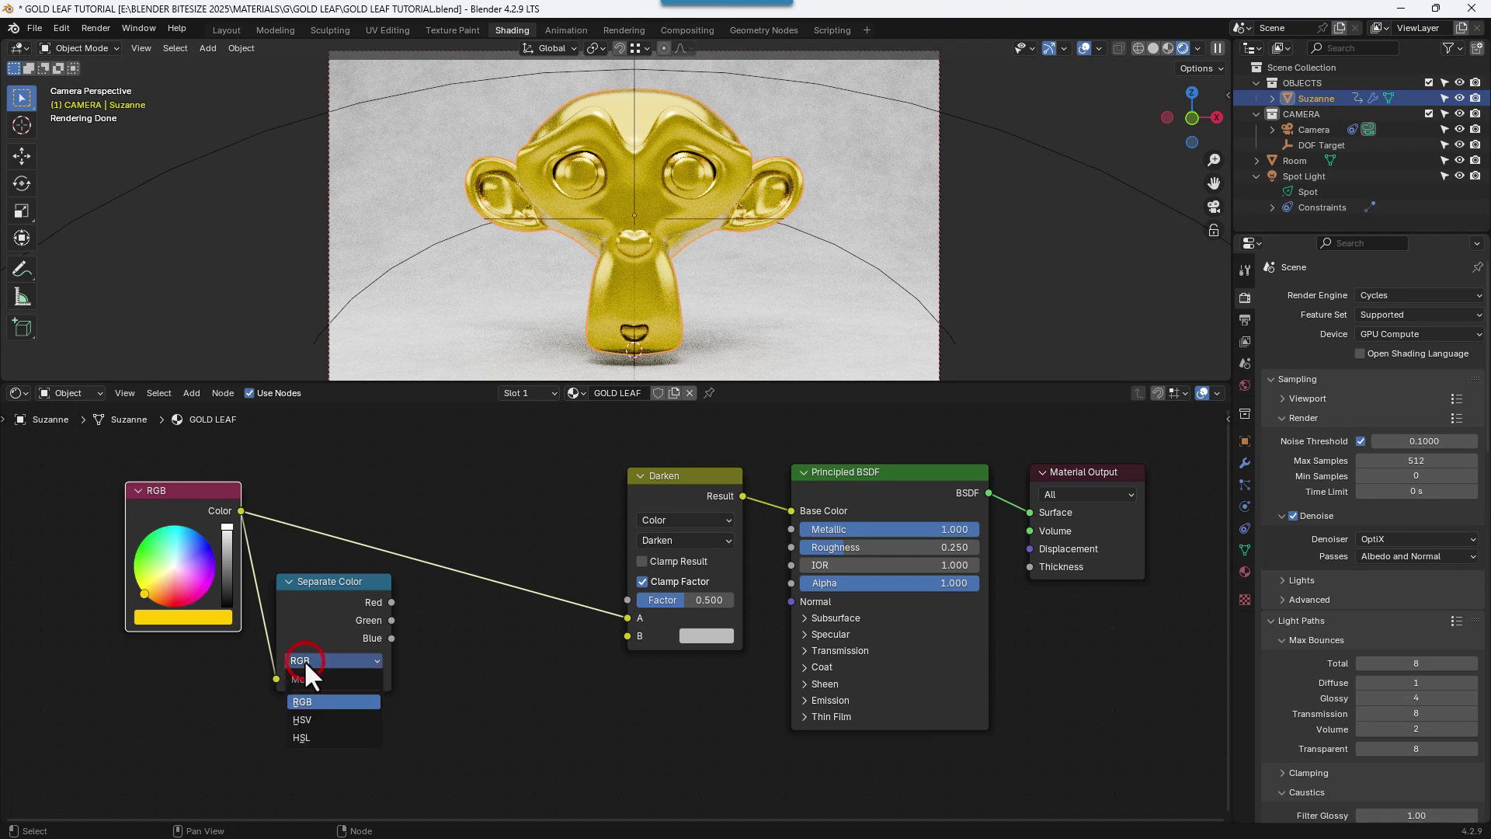
left_click(304, 716)
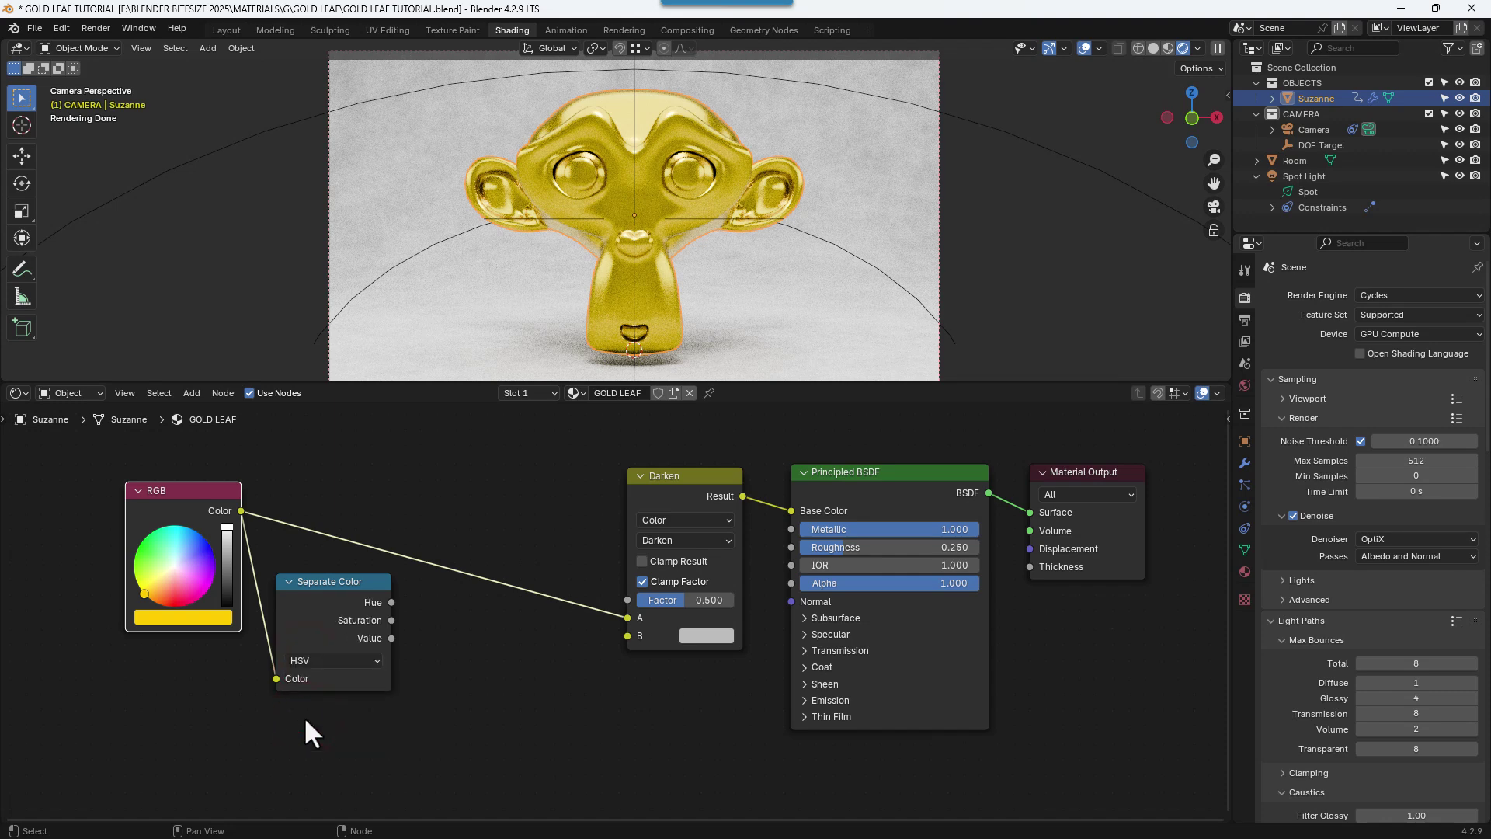
- Add a Combine Color node to the right of Separate Color
left_click(469, 713)
key("shift+a")
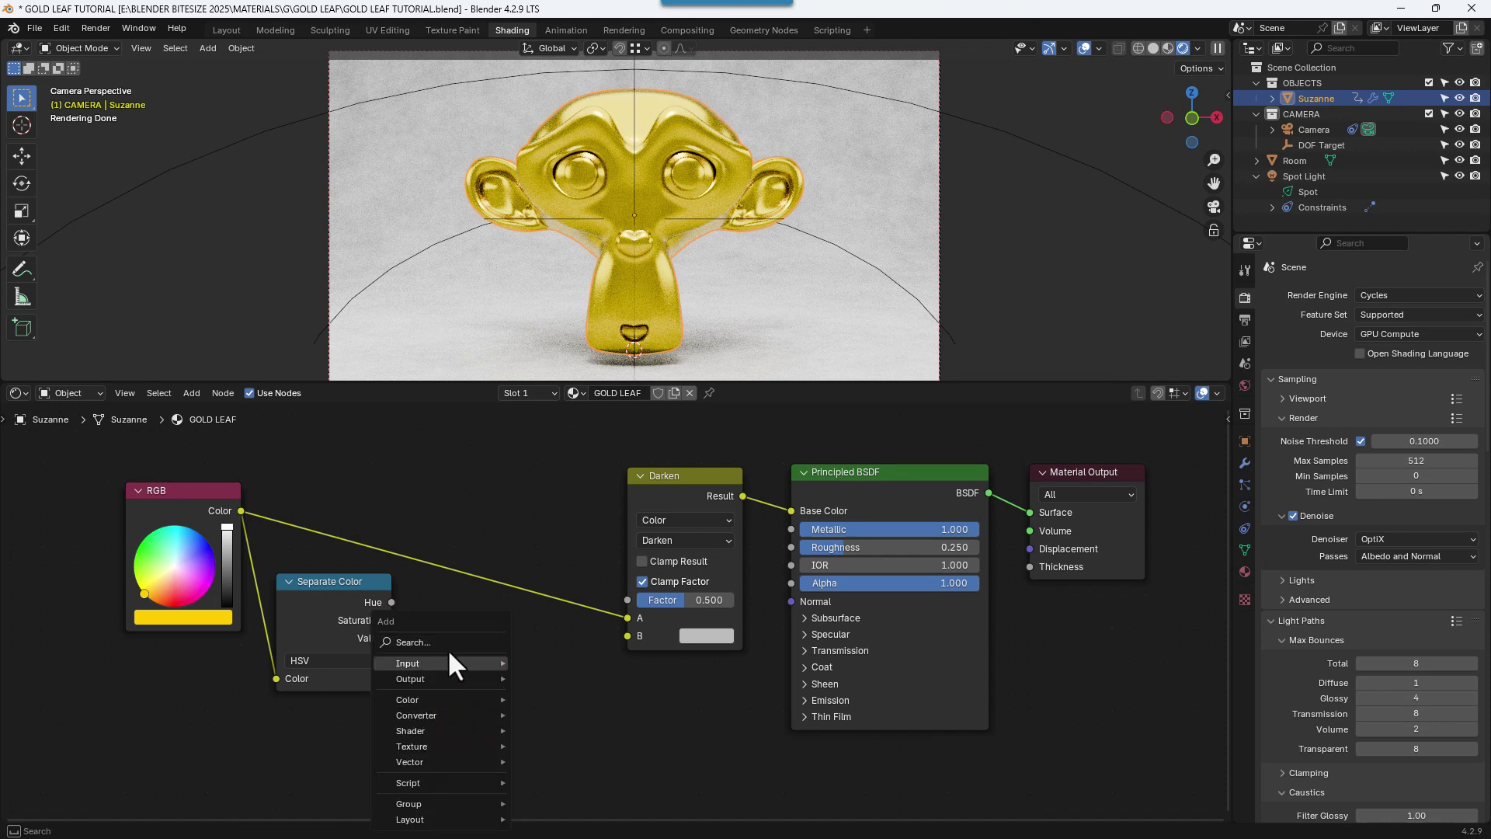
left_click(441, 638)
type("COM")
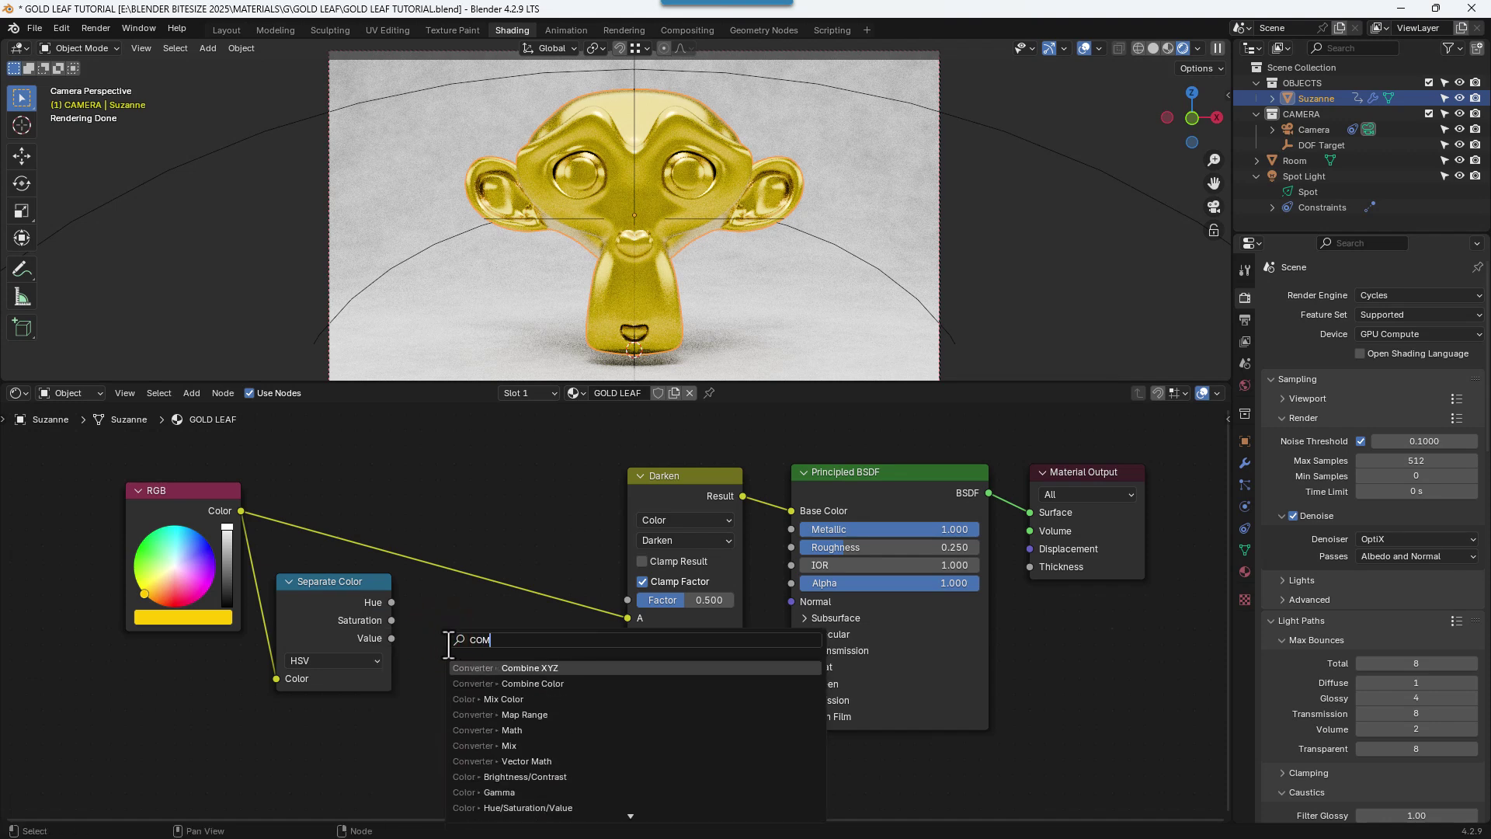
left_click(481, 683)
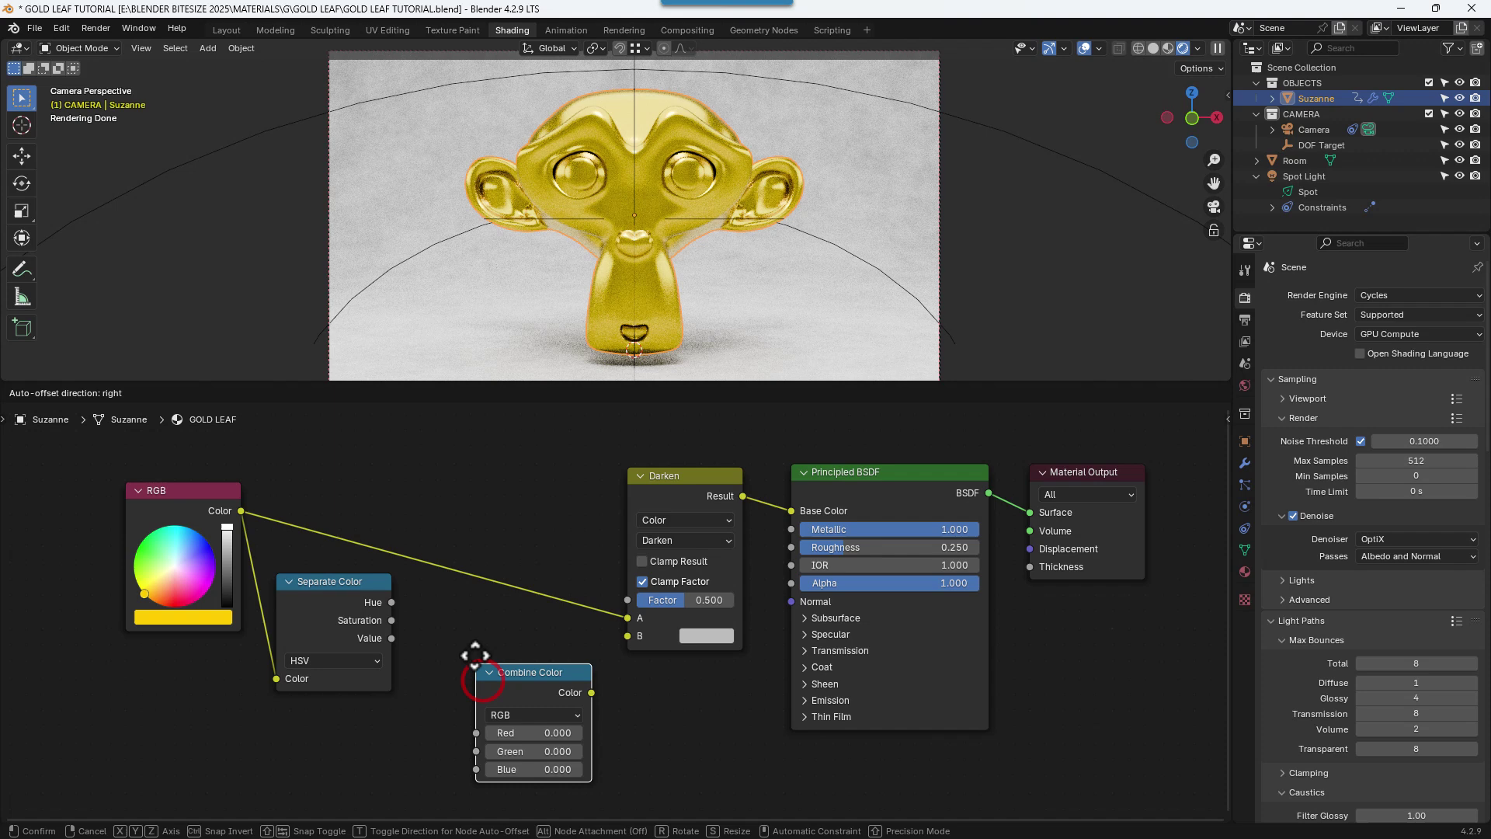
left_click(467, 621)
- Realign the RGB, Separate Color and Combine Color nodes horizontally
left_click_drag(348, 587, 350, 638)
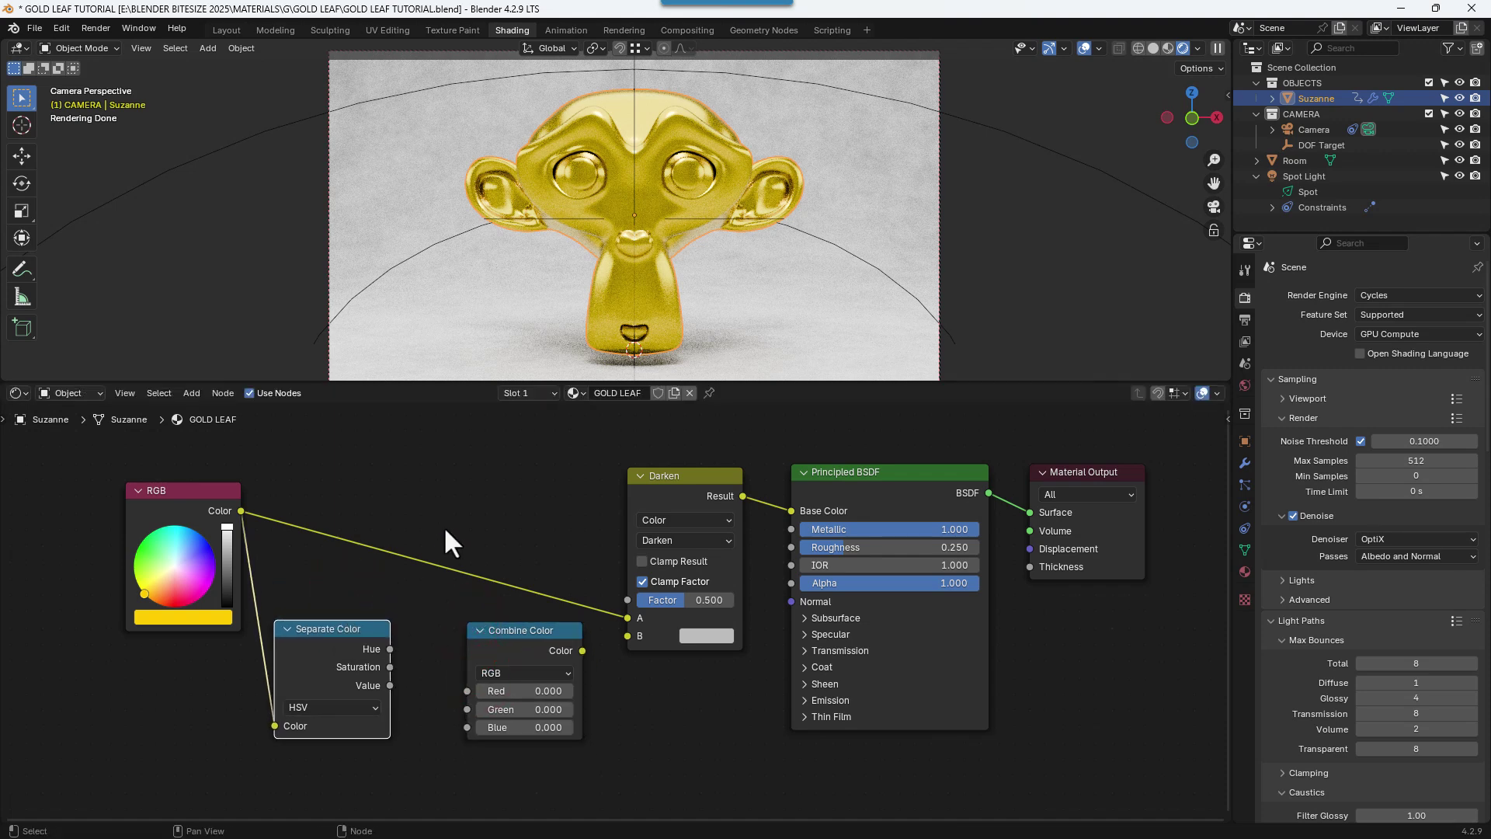
scroll(444, 525, "down", 1)
left_click_drag(193, 469, 566, 732)
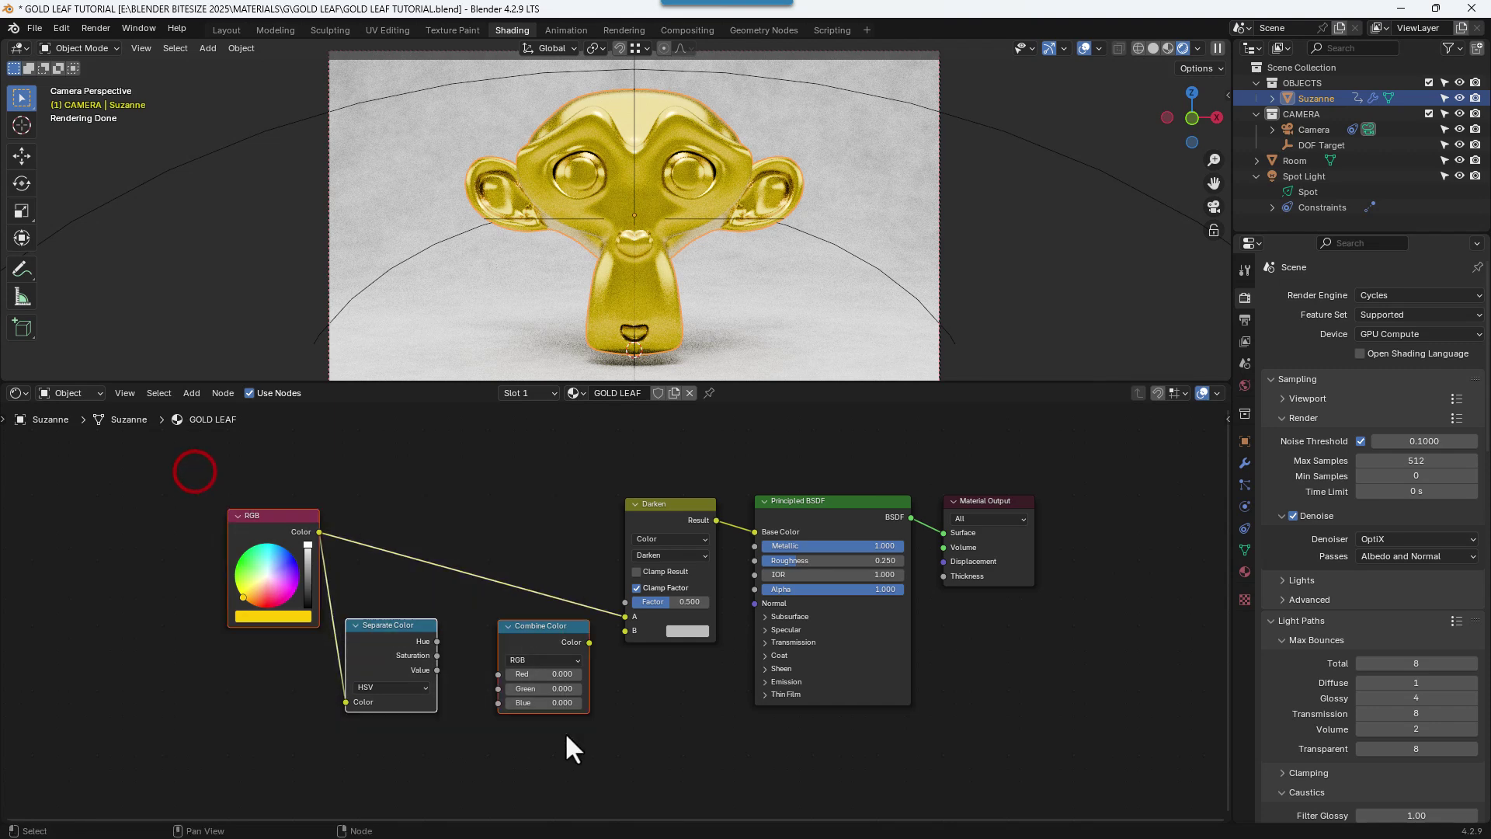
key("g")
key("x")
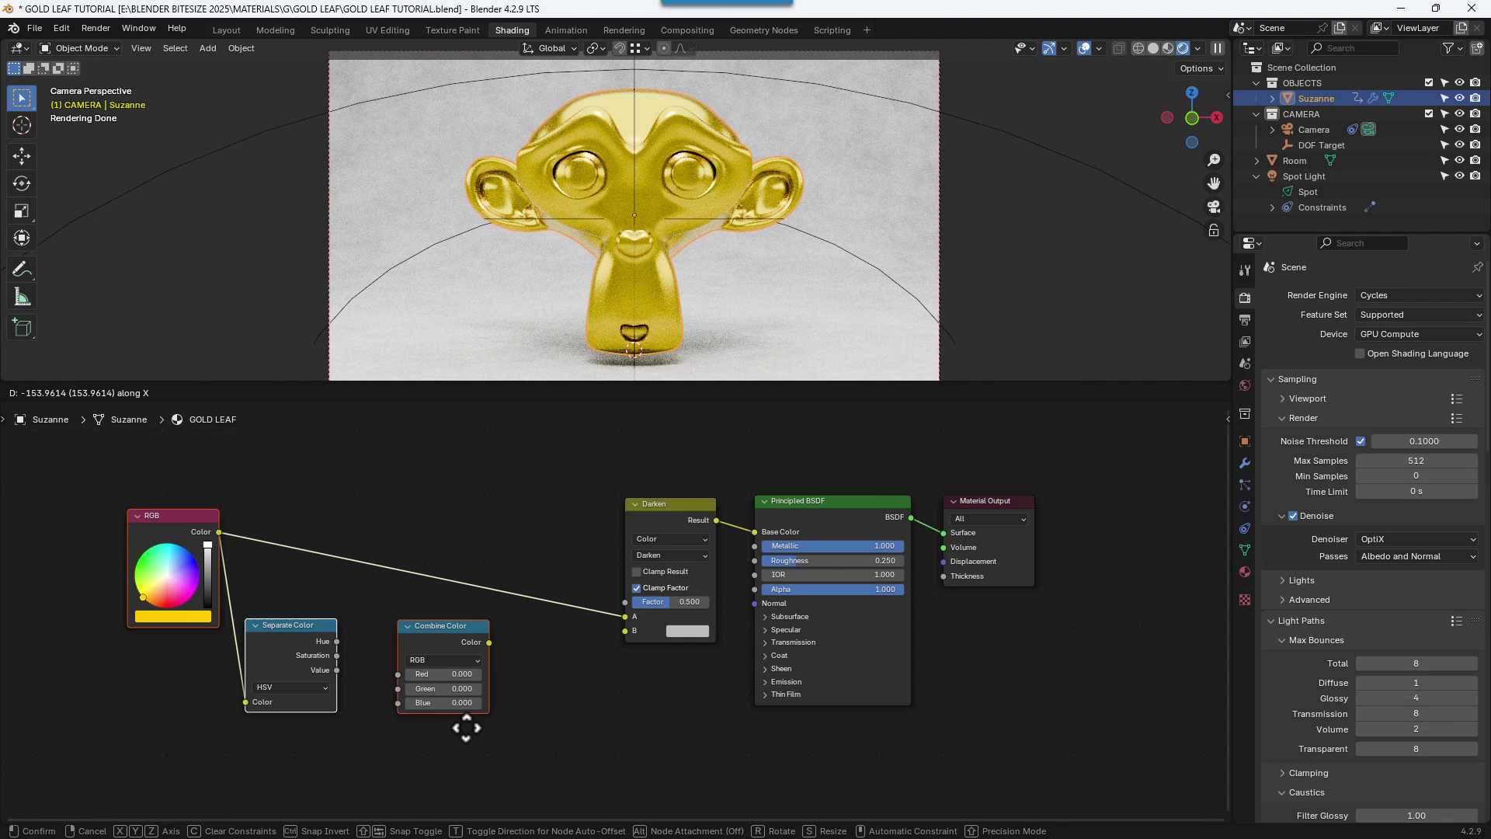
left_click(466, 719)
left_click(528, 701)
left_click(460, 631)
key("g")
key("x")
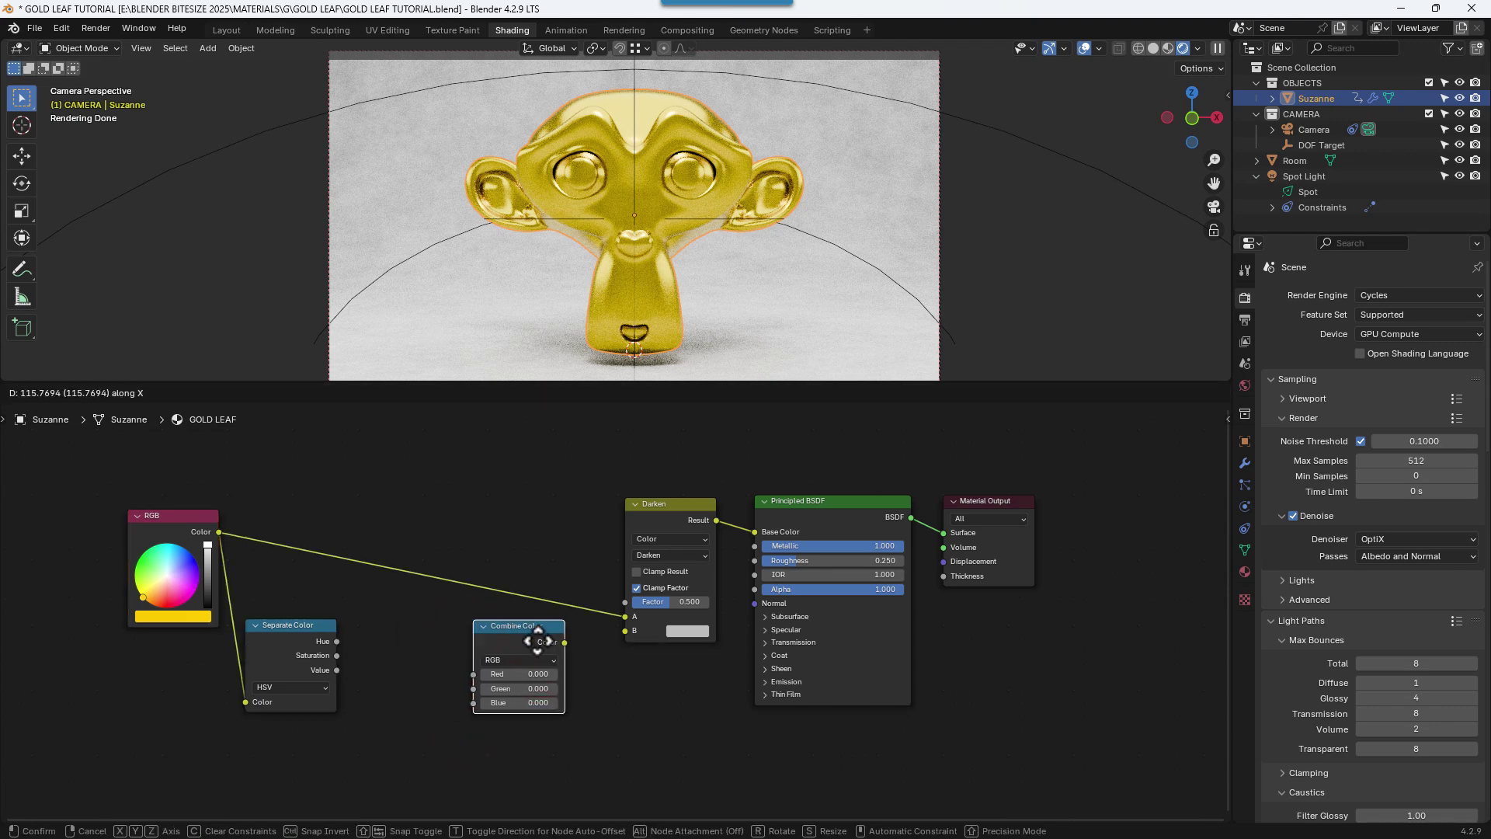
left_click(537, 641)
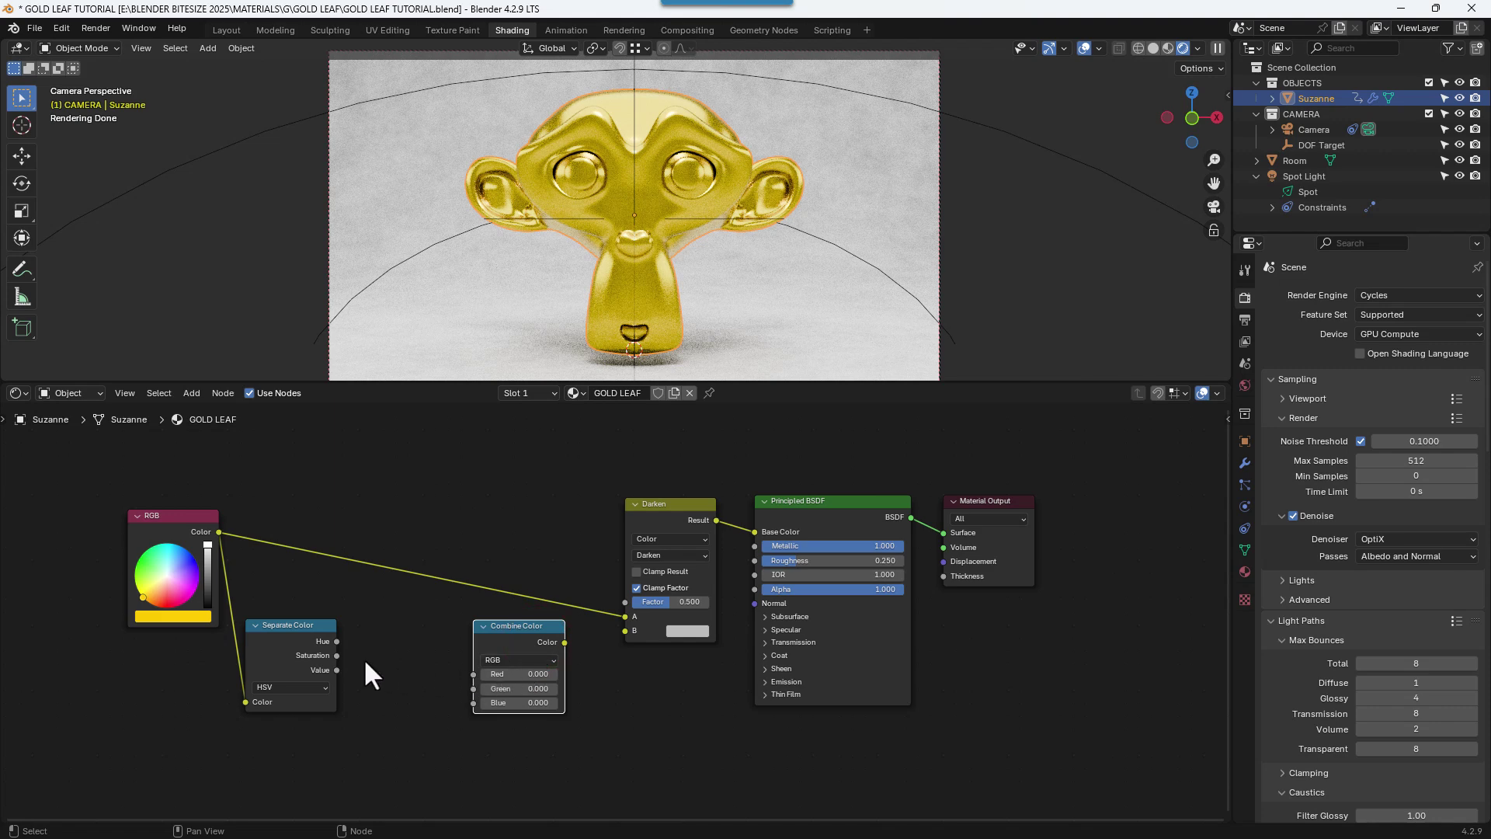
- Set Combine Color to HSV and connect Hue, Saturation and Value from Separate Color
left_click(501, 660)
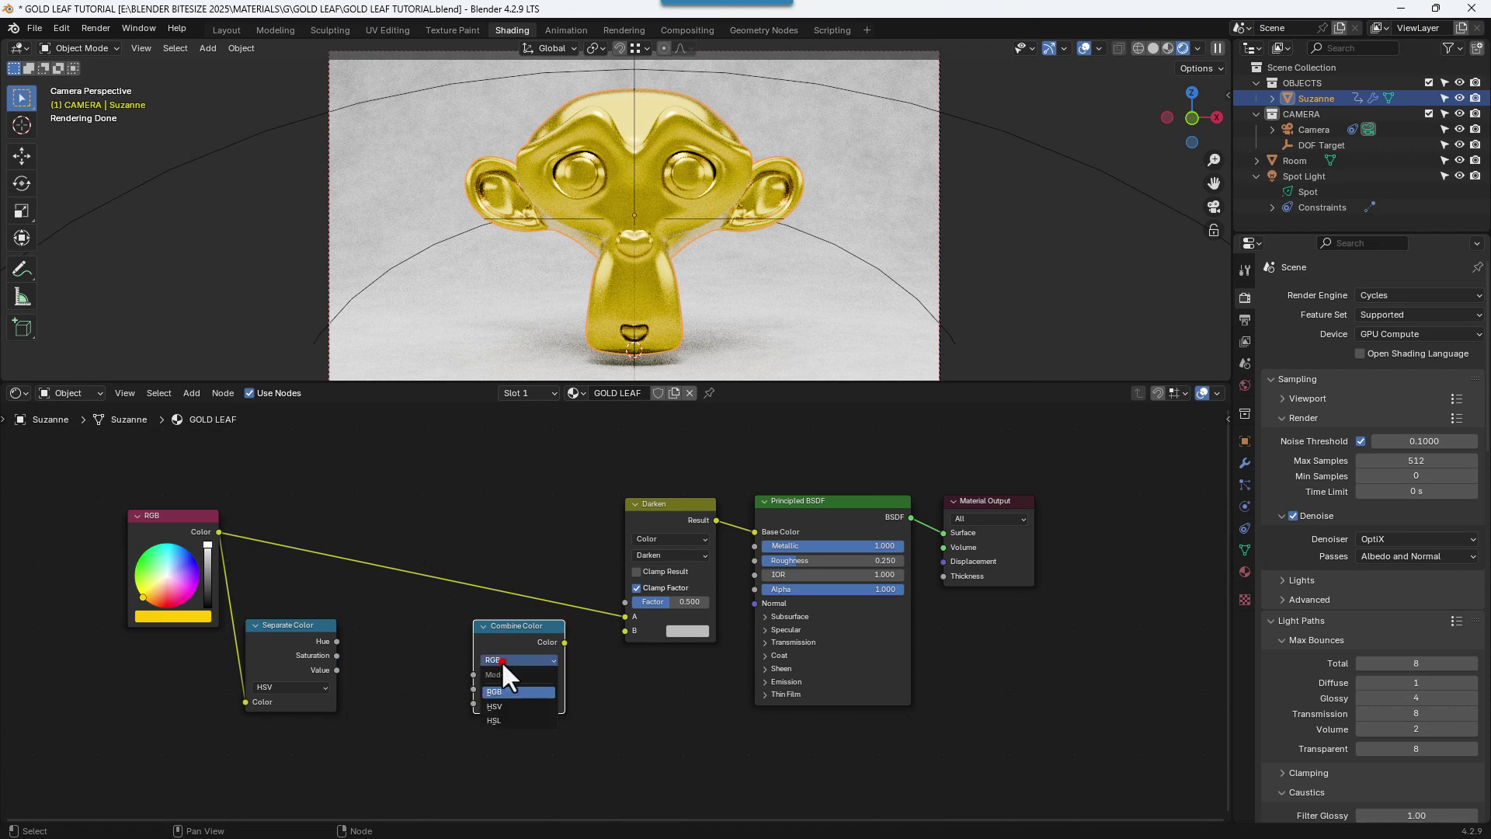
left_click(502, 706)
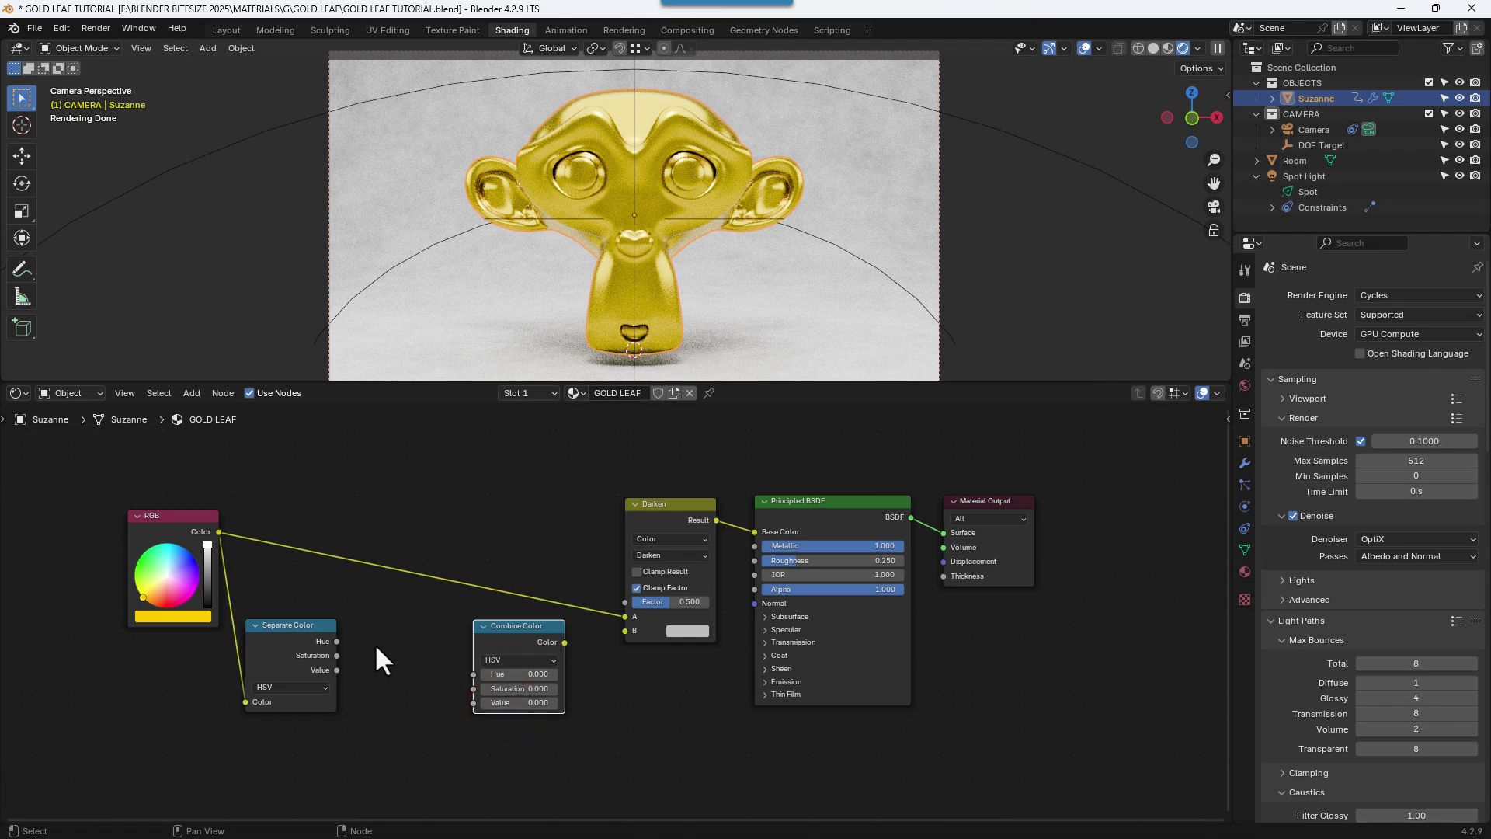
left_click(338, 640)
left_click_drag(339, 642, 353, 643)
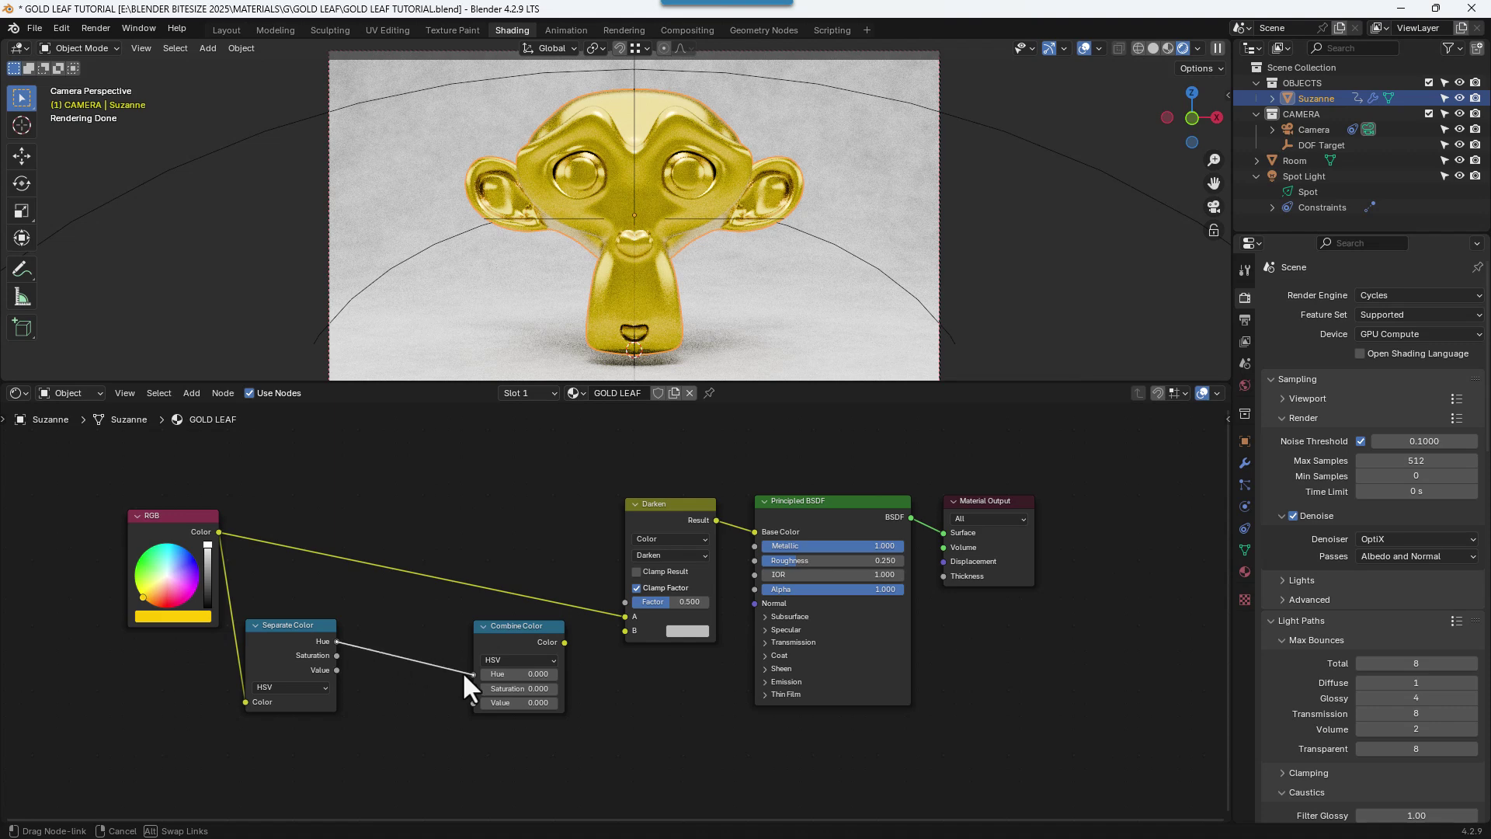
left_click_drag(464, 674, 466, 674)
left_click_drag(337, 655, 471, 688)
left_click_drag(336, 669, 468, 712)
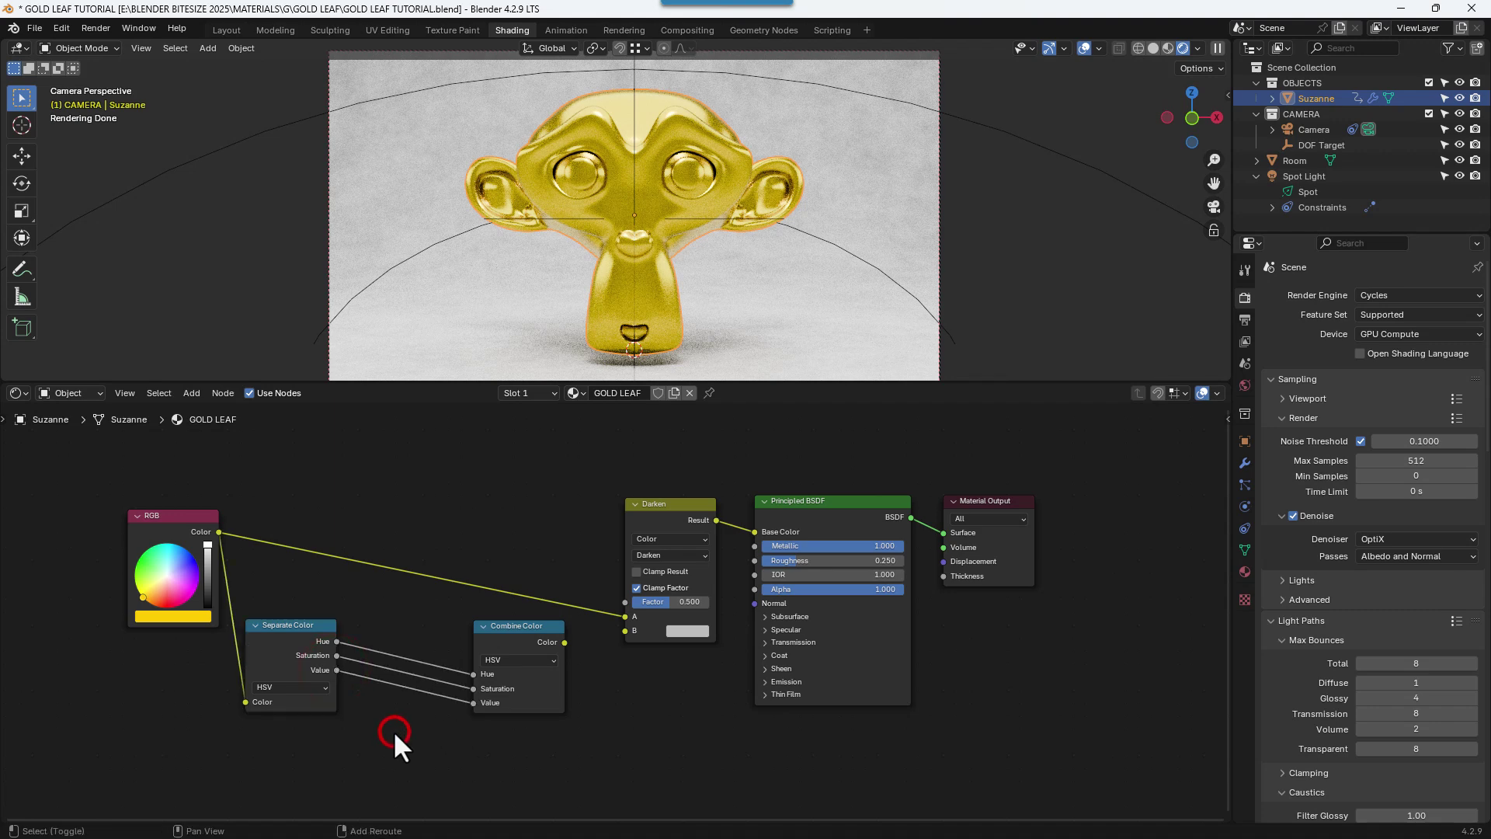
key("shift+a")
- Put a Subtract Math node on the Value link and feed Combine Color into Darken's B
left_click(355, 641)
type("MATH")
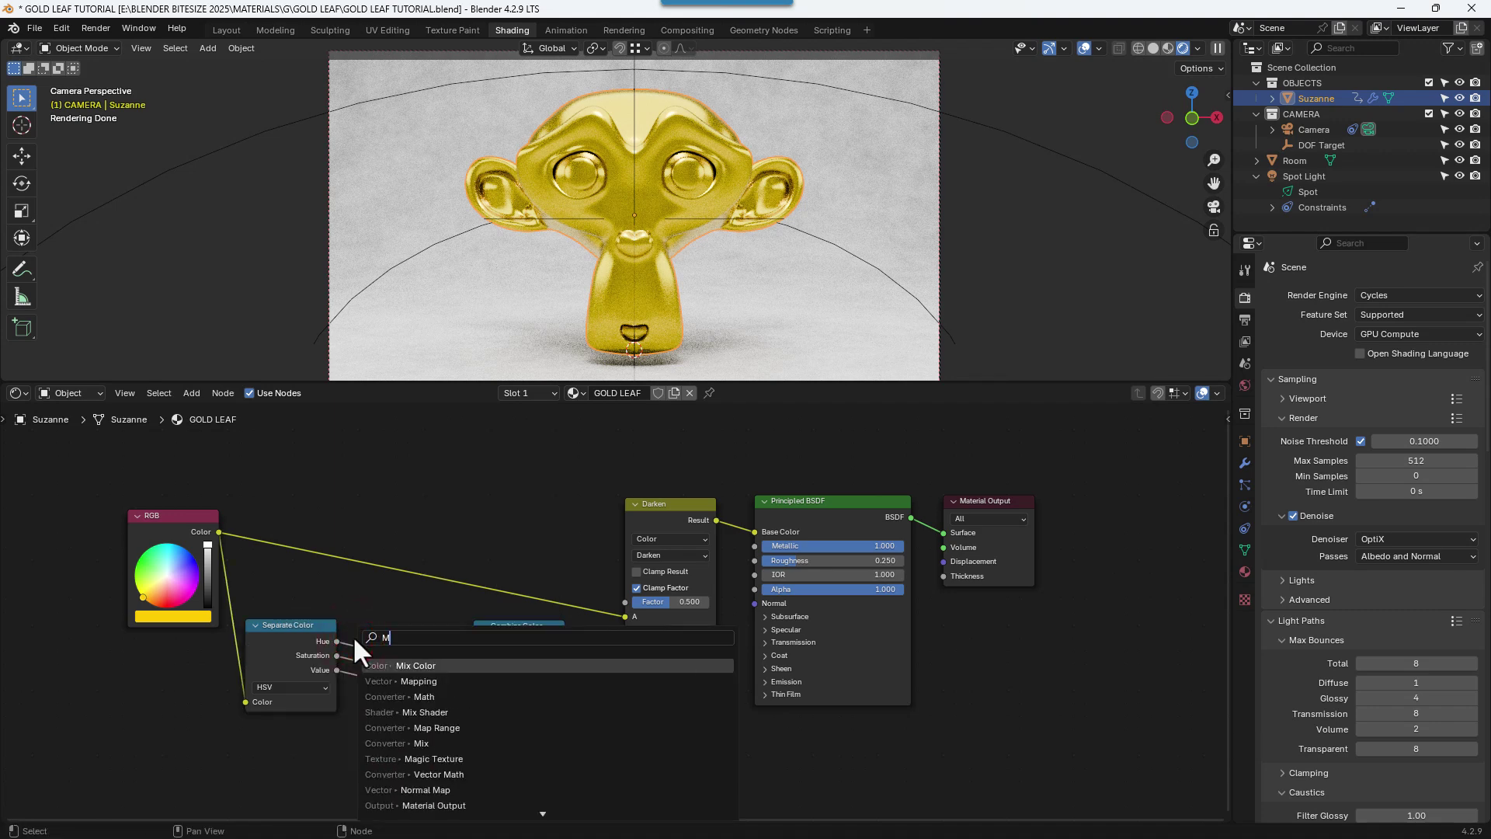
left_click(376, 666)
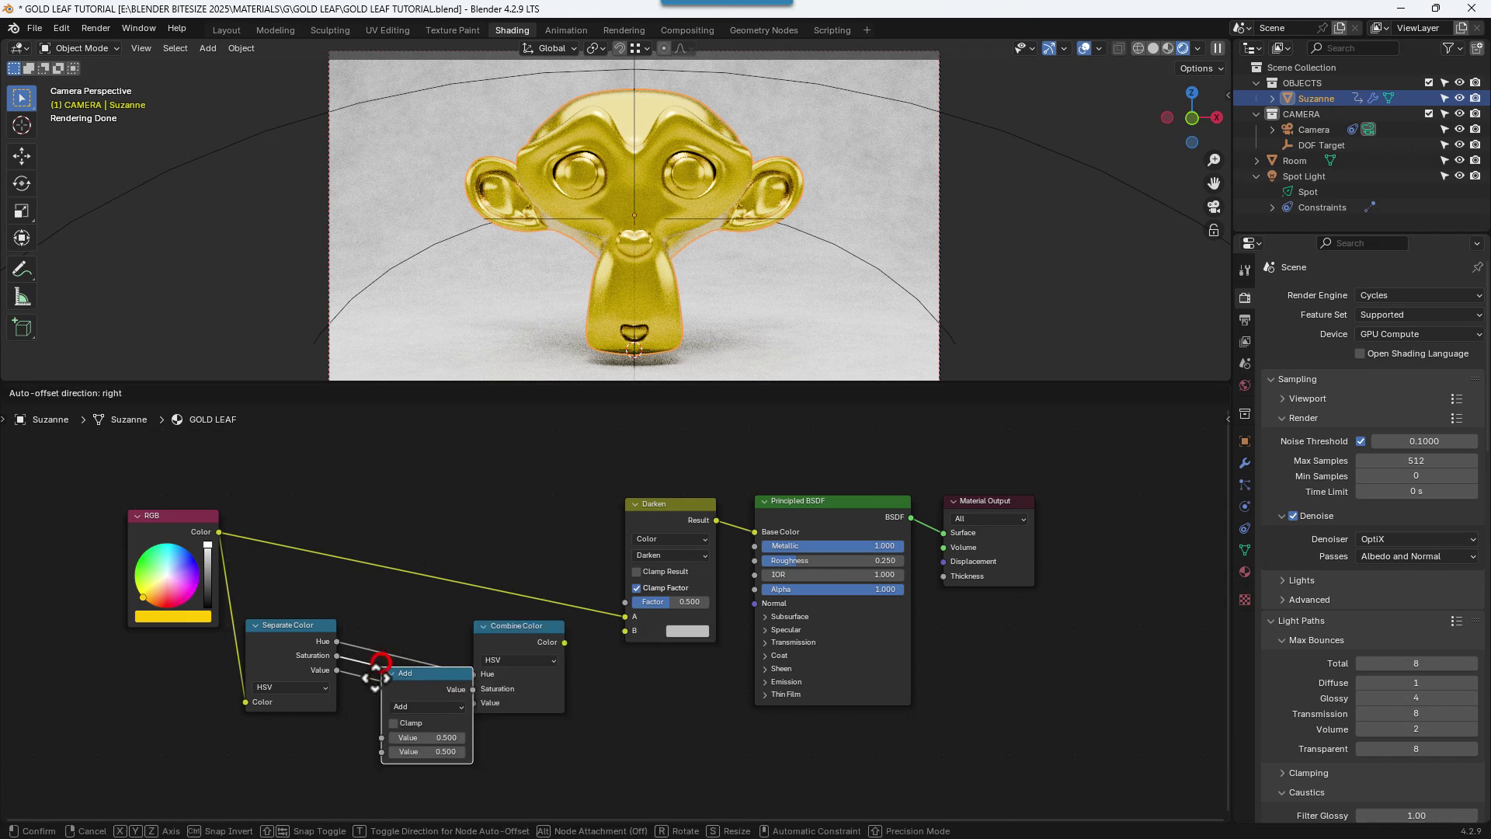
left_click(362, 692)
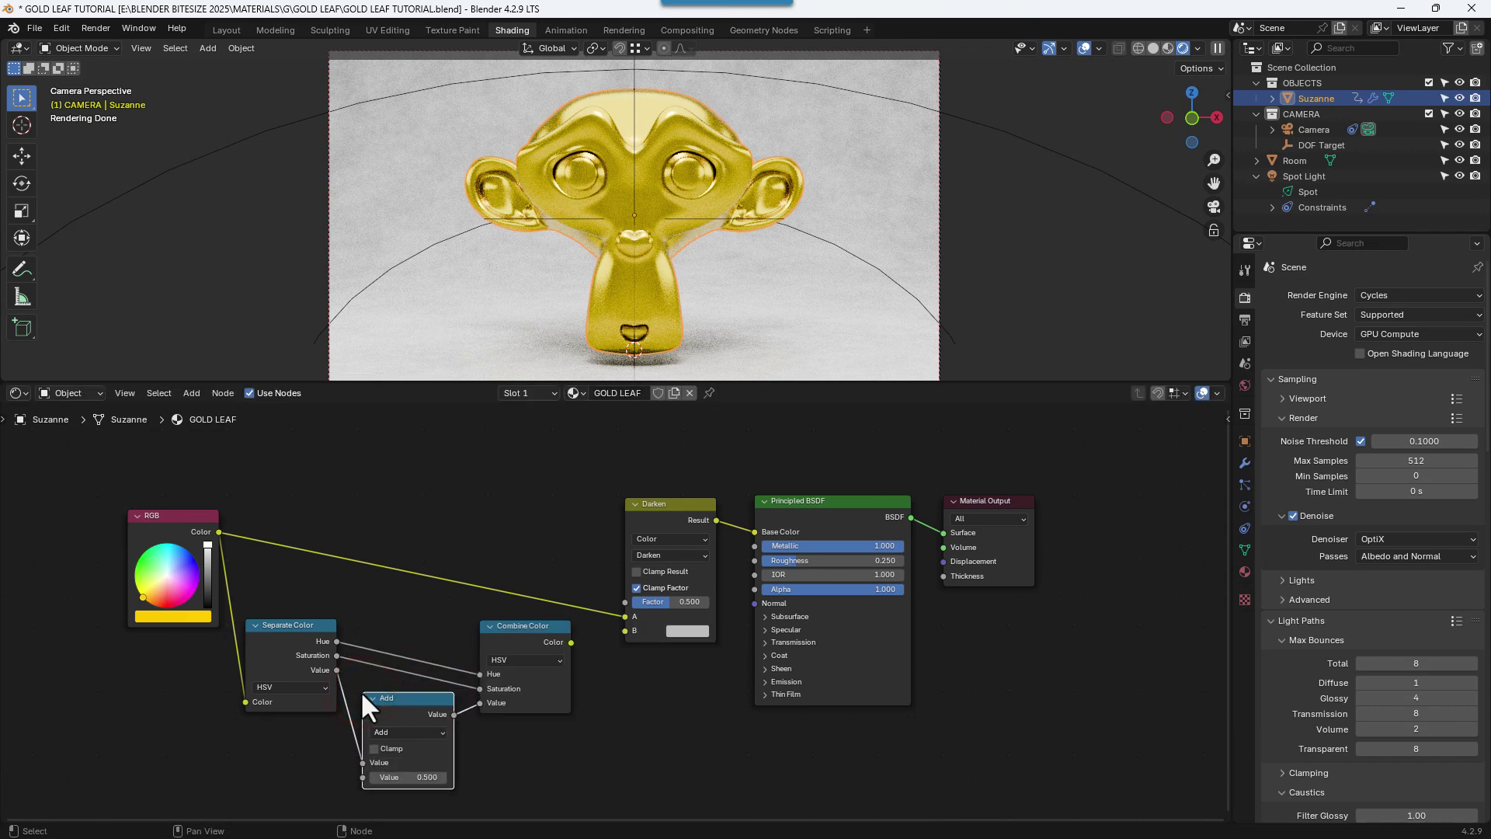
left_click_drag(571, 641, 622, 631)
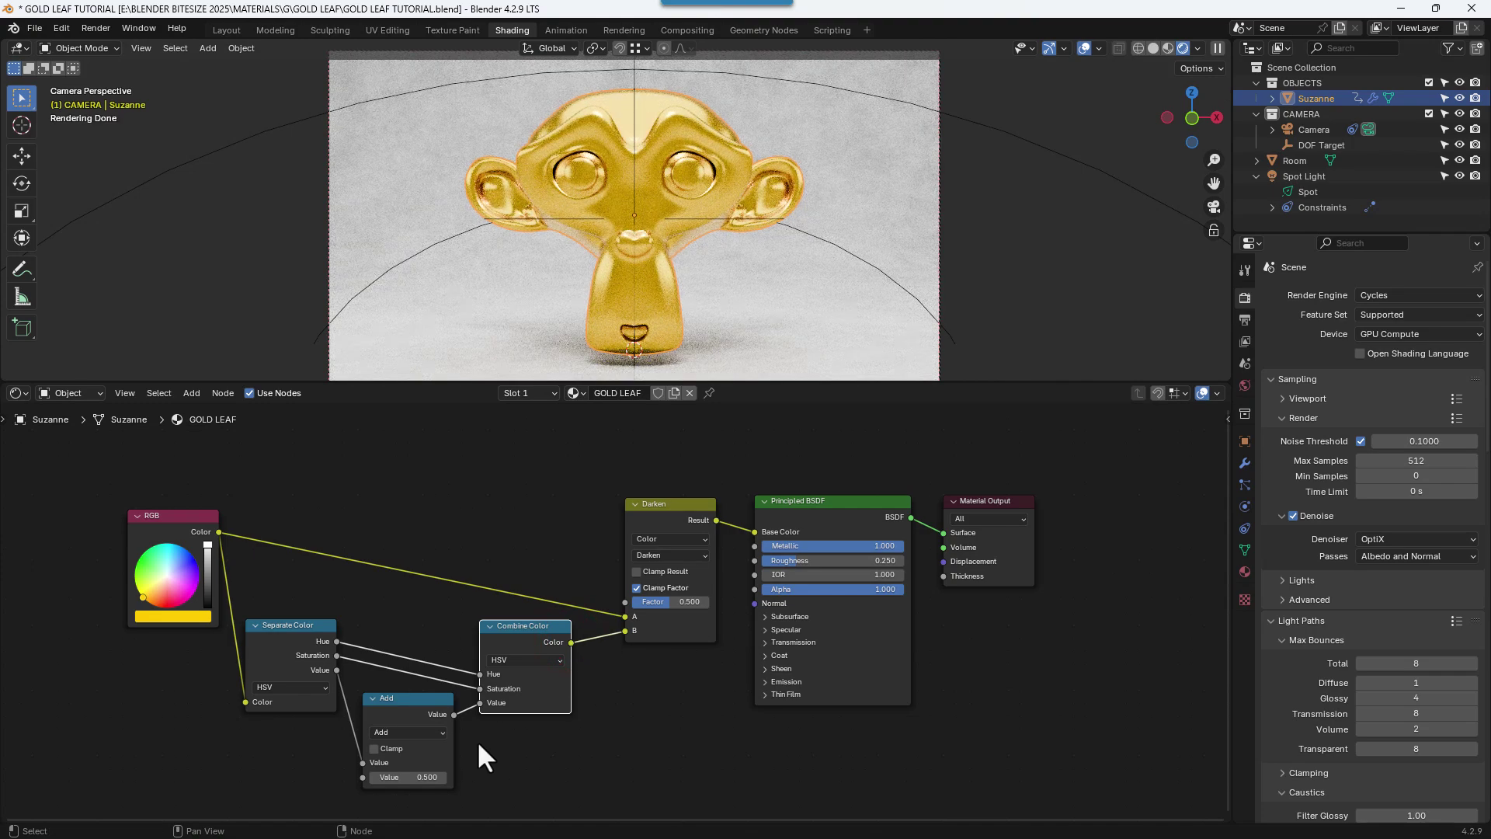
left_click(413, 732)
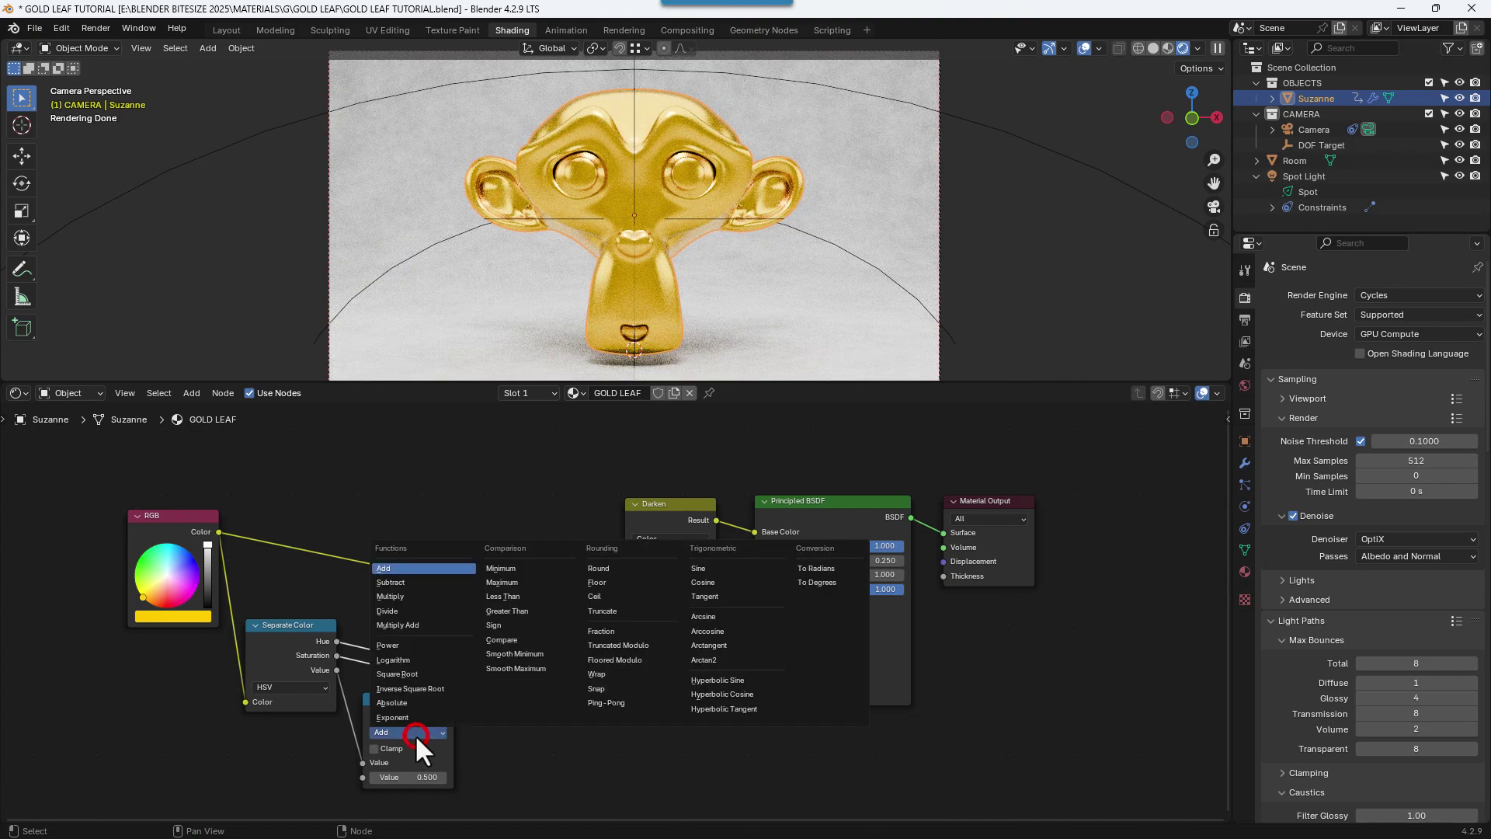
left_click(405, 584)
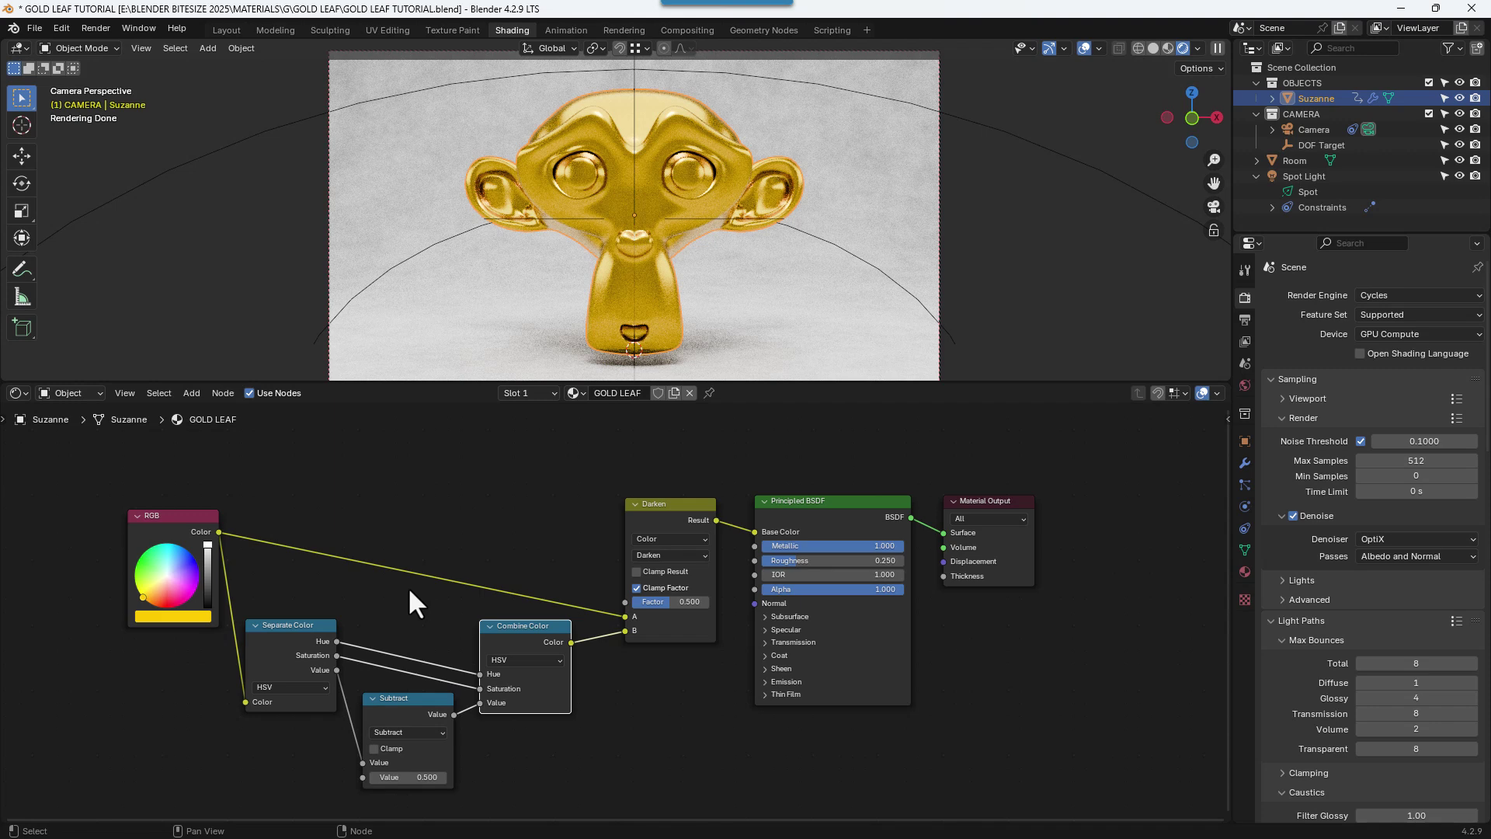
- Drive Darken's Factor with a Layer Weight node's Facing output and save
left_click_drag(625, 602, 578, 539)
type("LAYER")
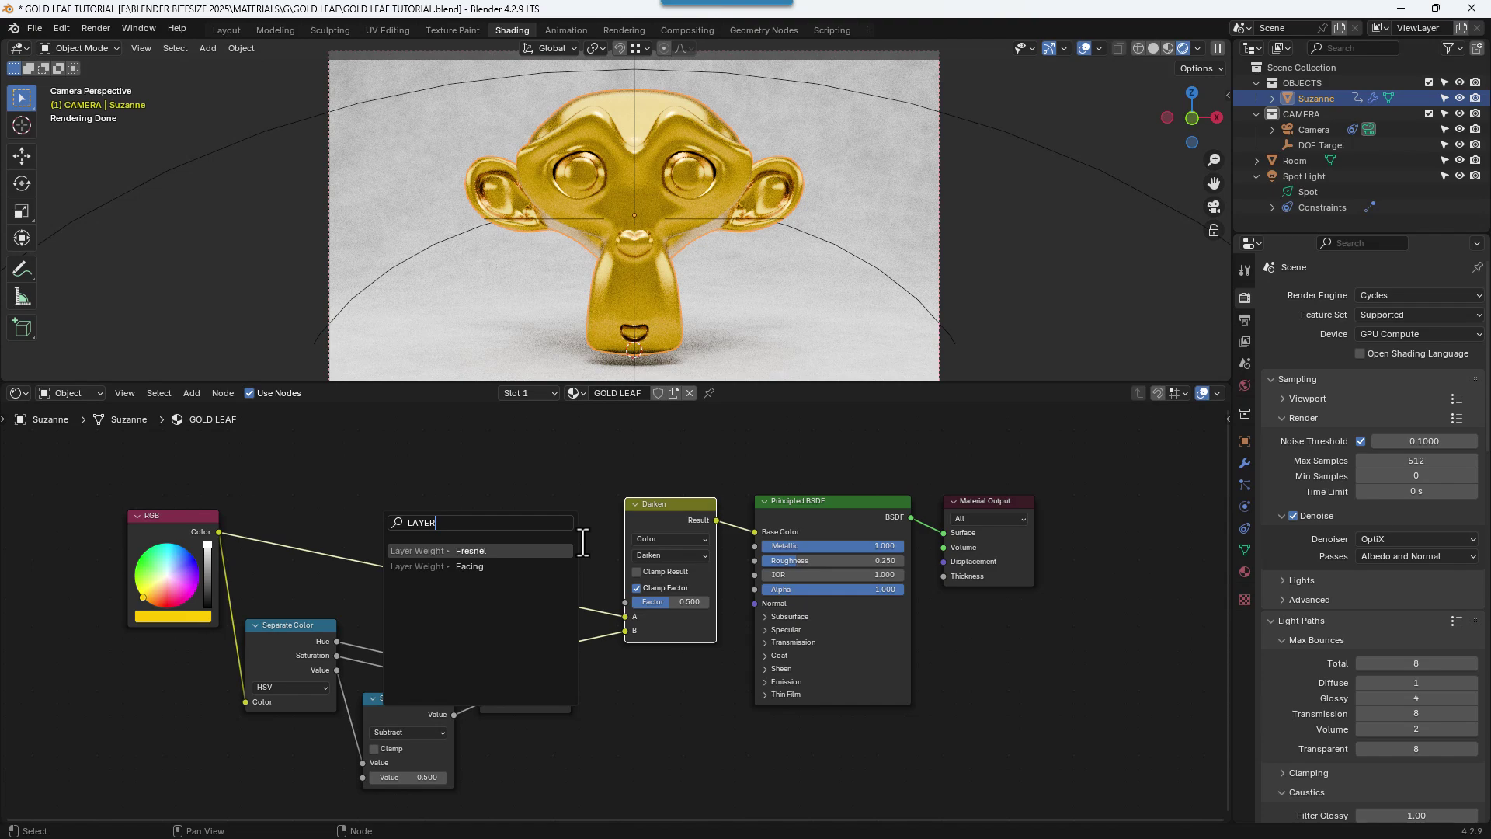
key("Down")
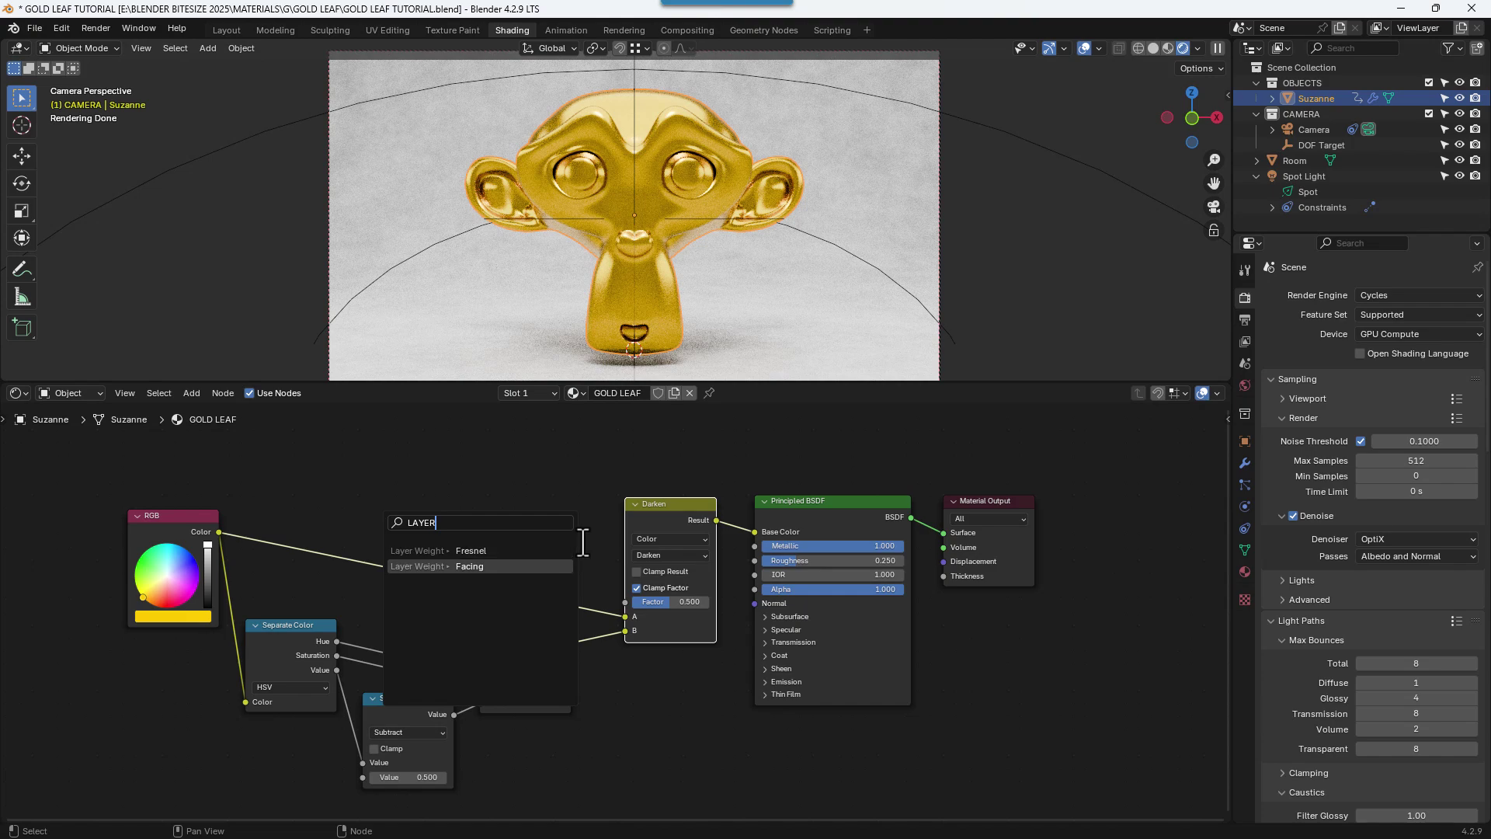
key("Return")
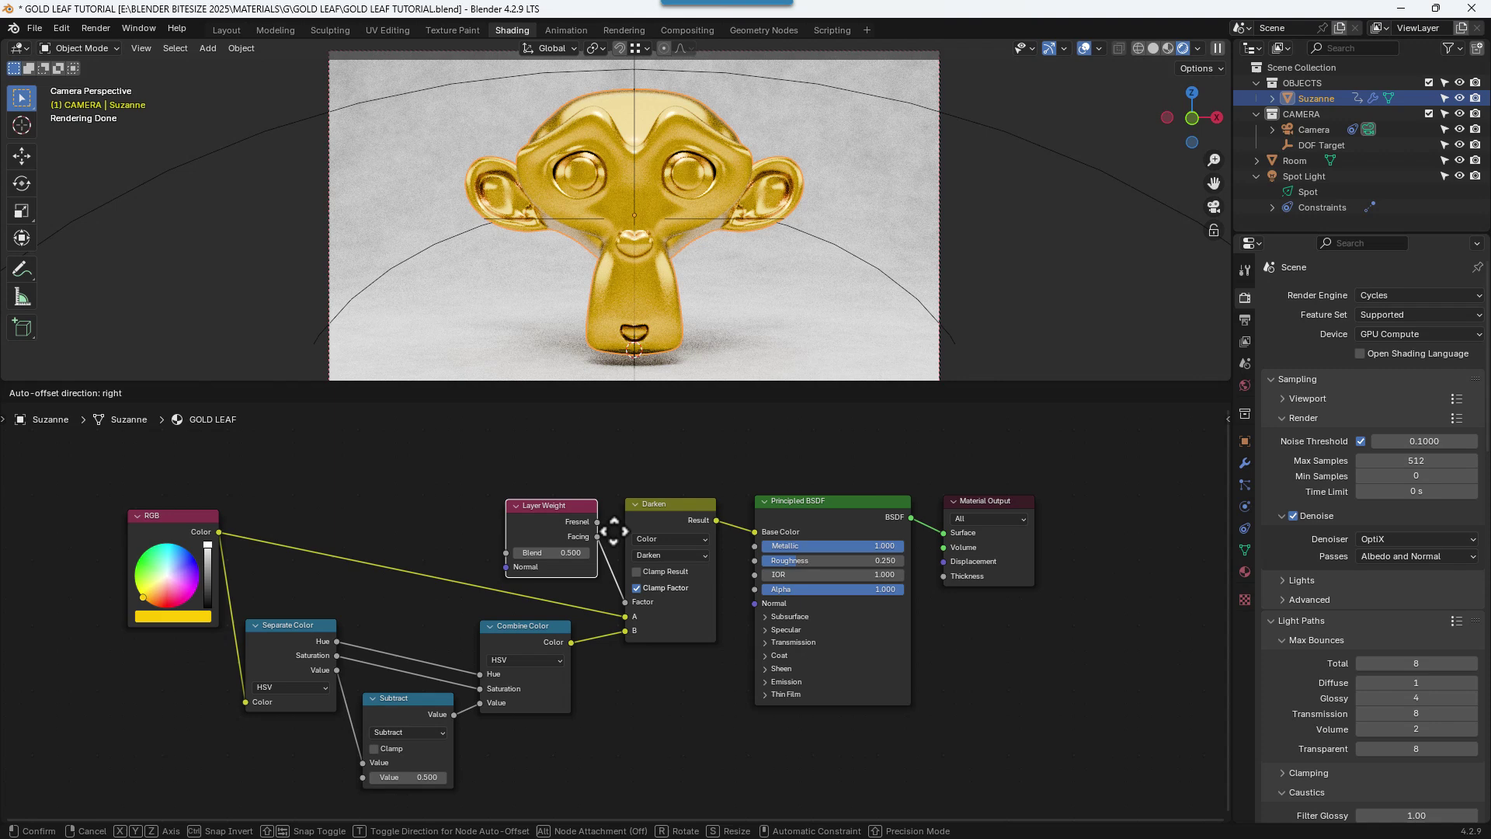
left_click(614, 531)
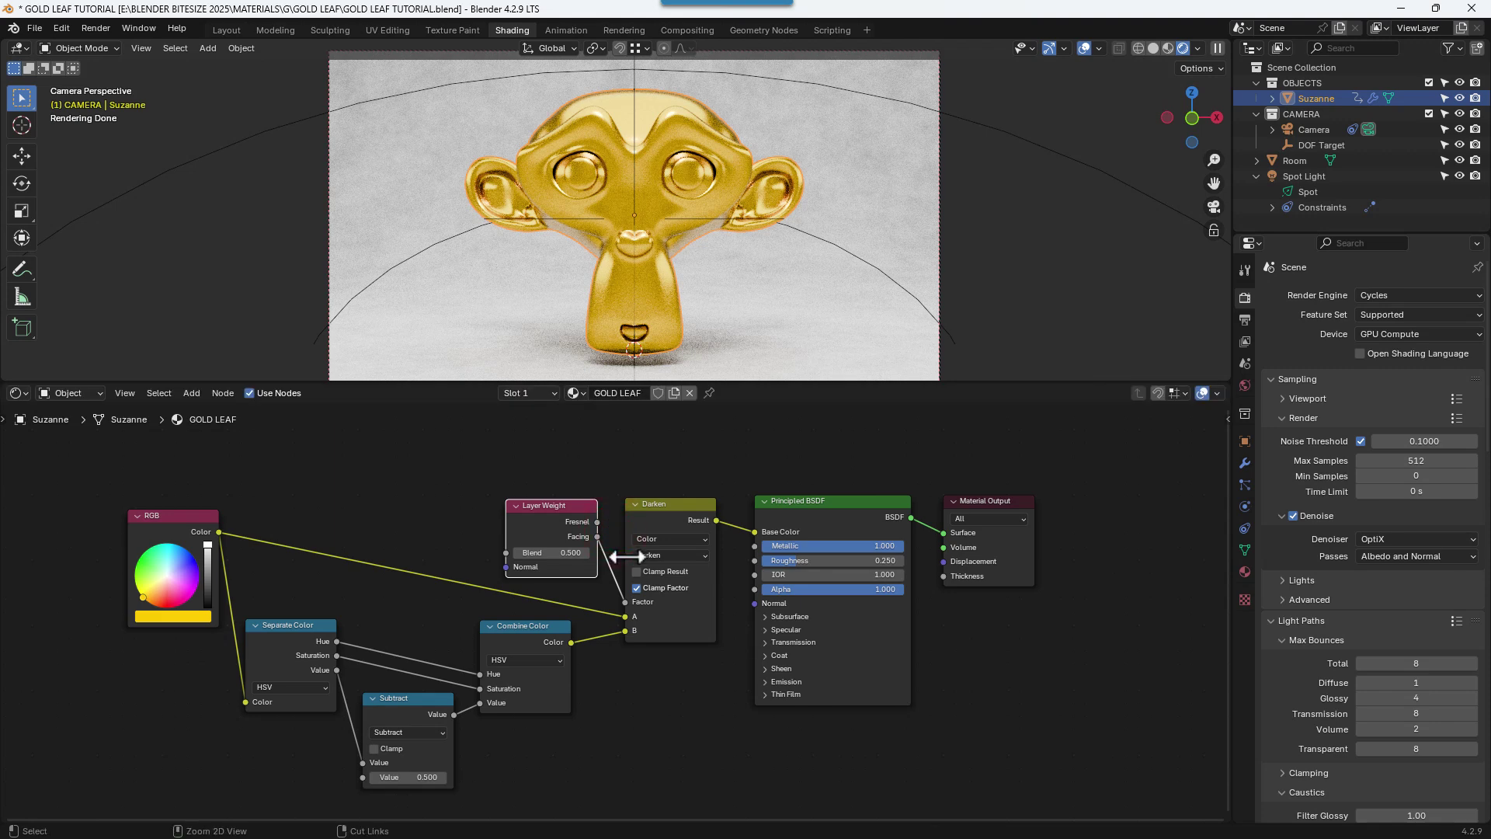
key("ctrl+s")
- Tidy the colour nodes, moving Separate Color, Subtract and RGB lower, and save GOLD LEAF TUTORIAL.blend
middle_click_drag(619, 547, 619, 516)
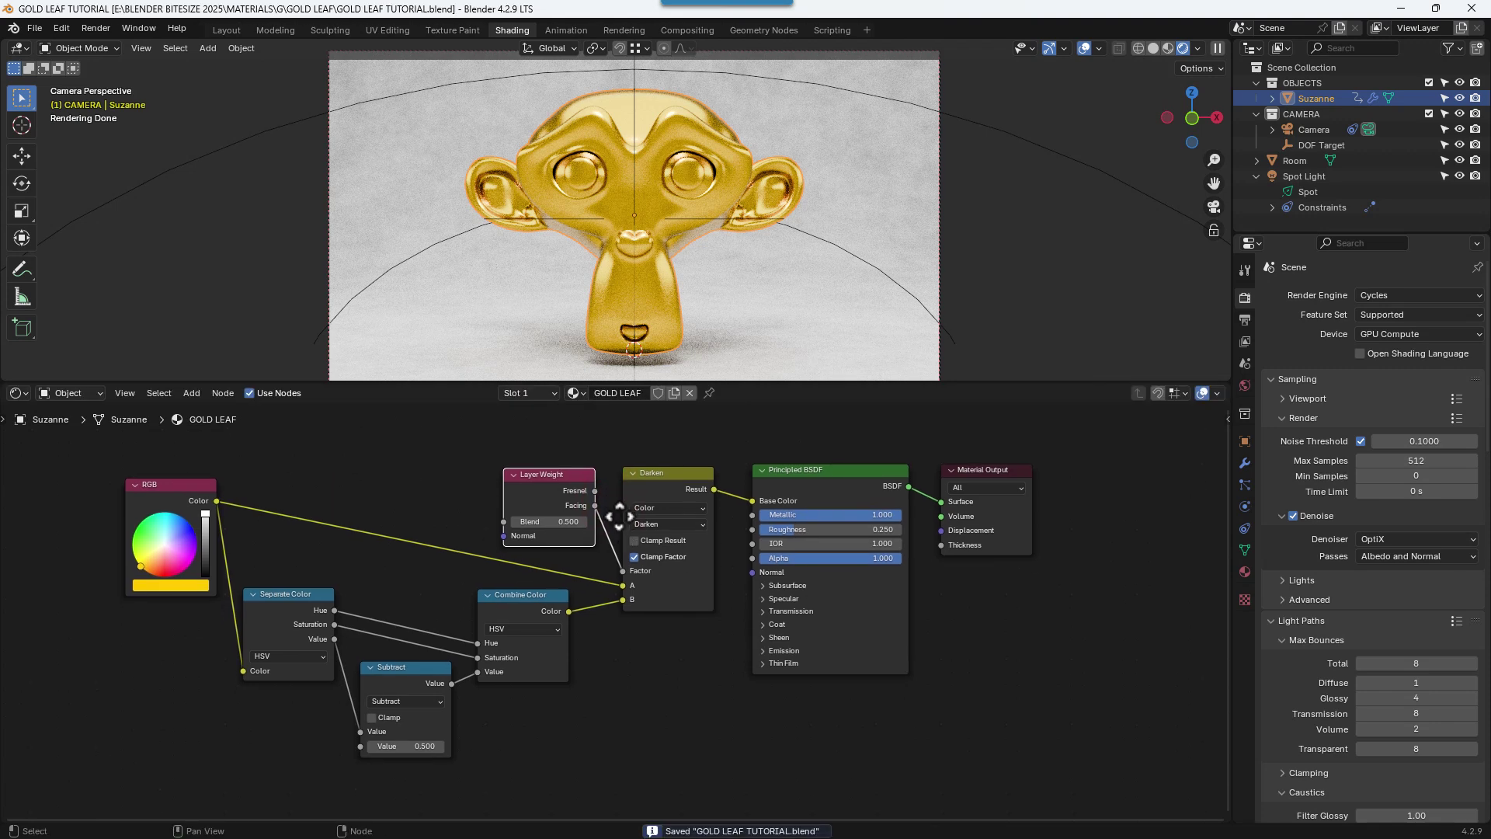
scroll(618, 514, "down", 3)
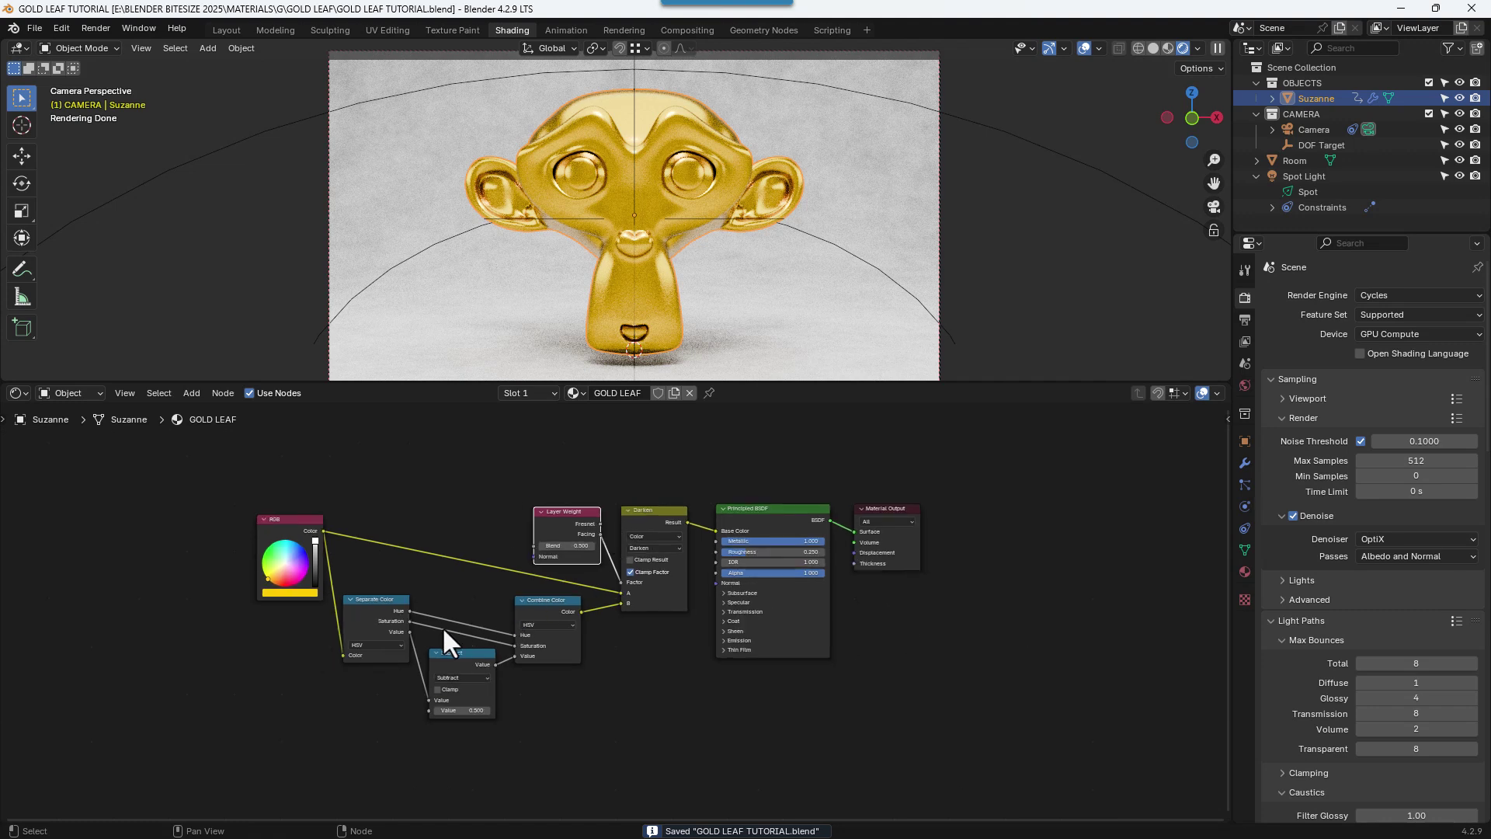
left_click_drag(379, 608, 391, 631)
left_click(472, 651)
left_click_drag(472, 653, 476, 656)
left_click(292, 521)
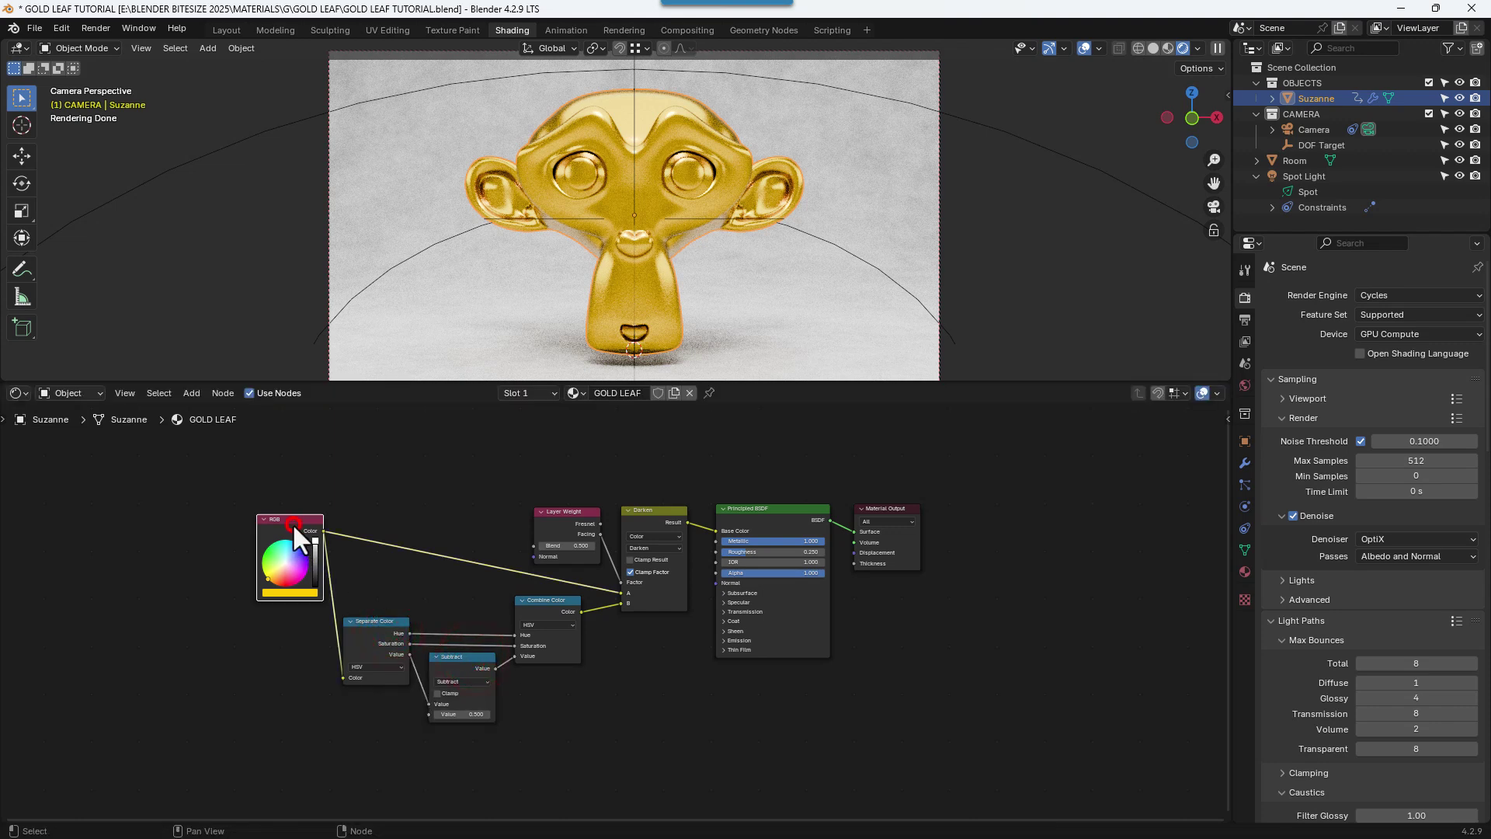
left_click_drag(292, 524, 315, 586)
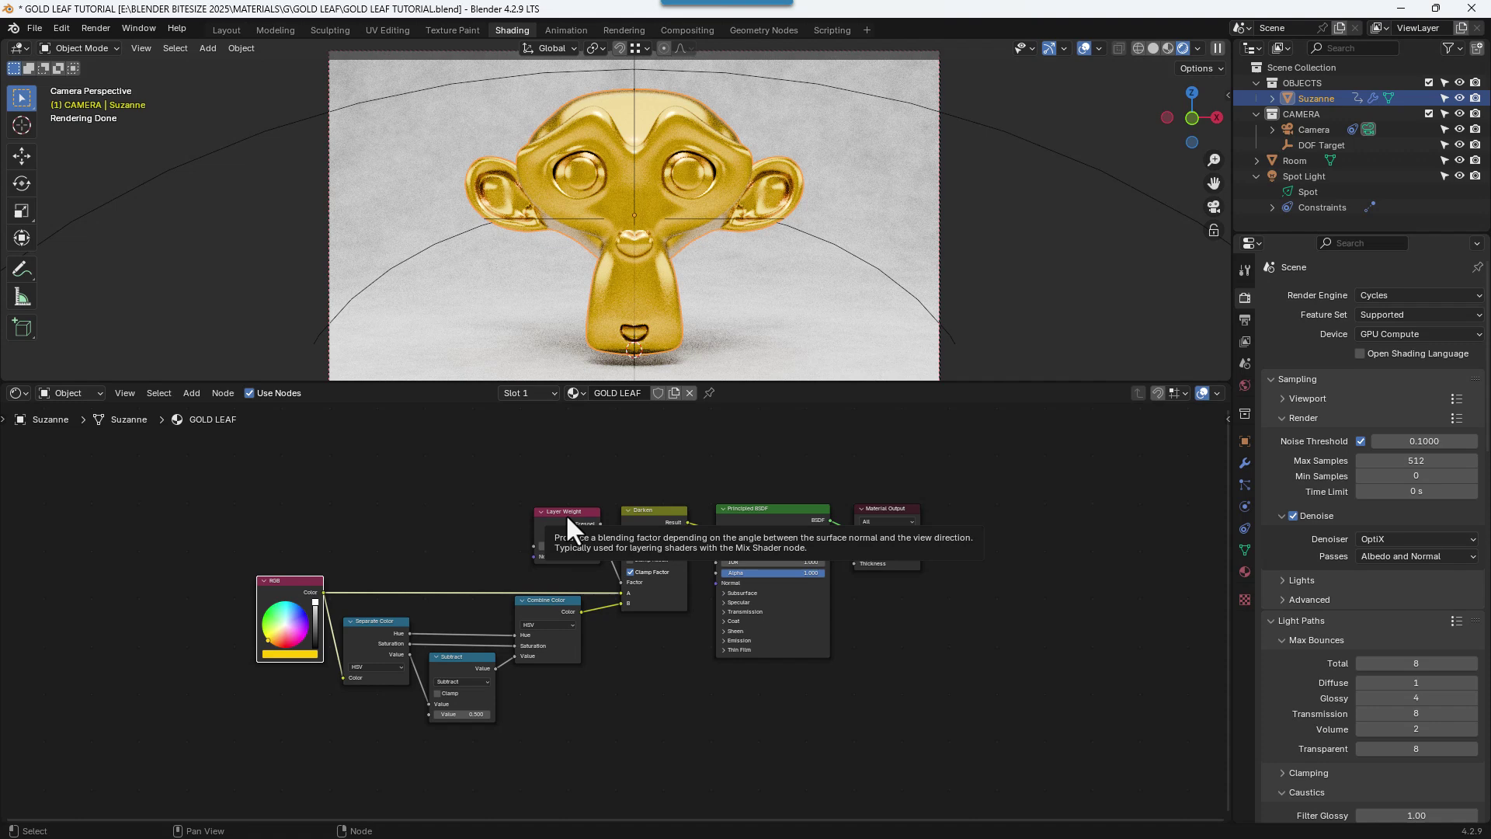
left_click(626, 715)
key("ctrl+s")
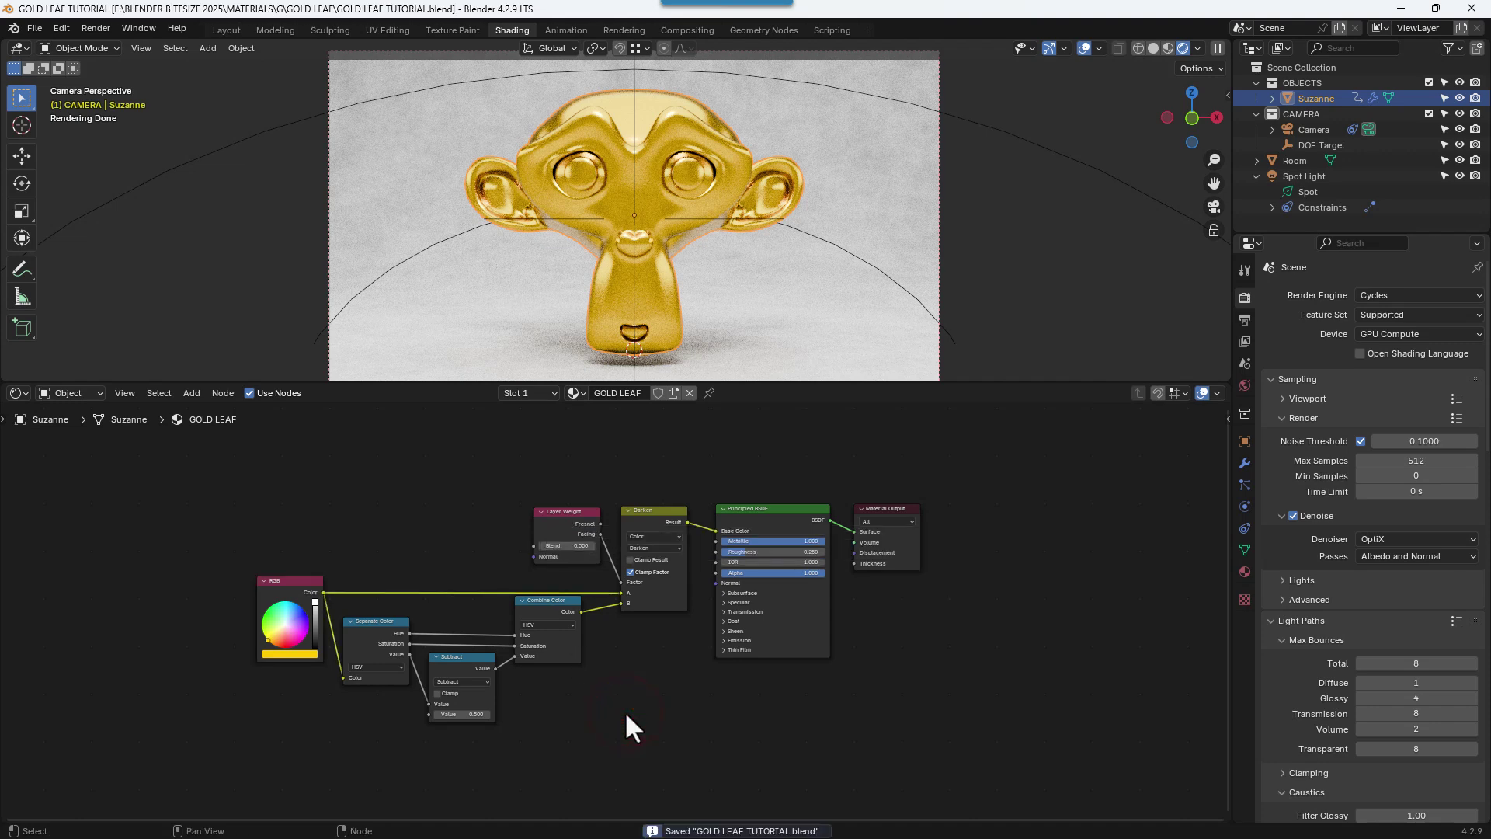
left_click_drag(204, 455, 669, 727)
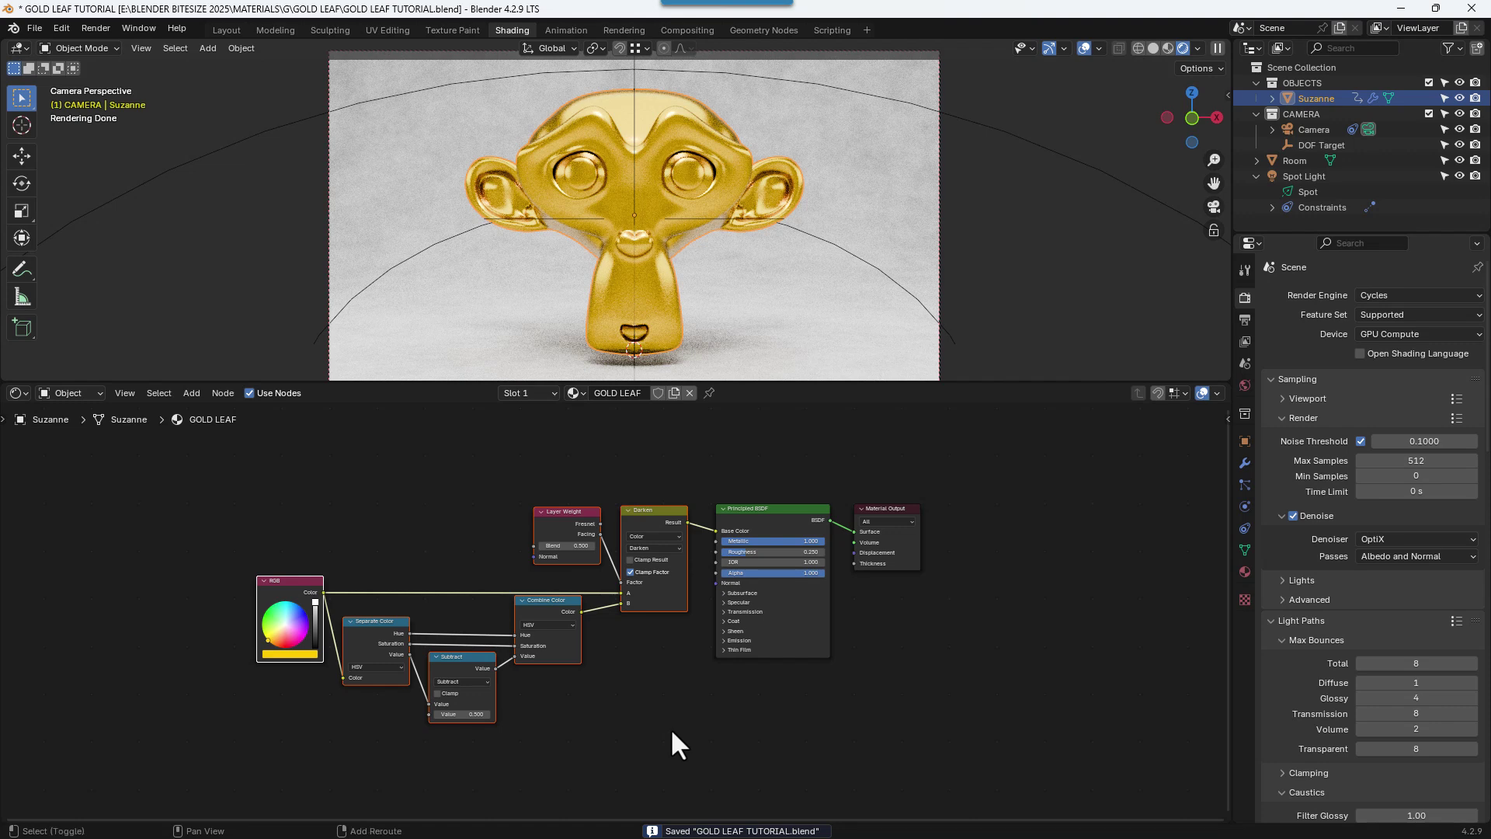
- Group the colour-building nodes into a frame labelled COLOR
key("ctrl+j")
key("n")
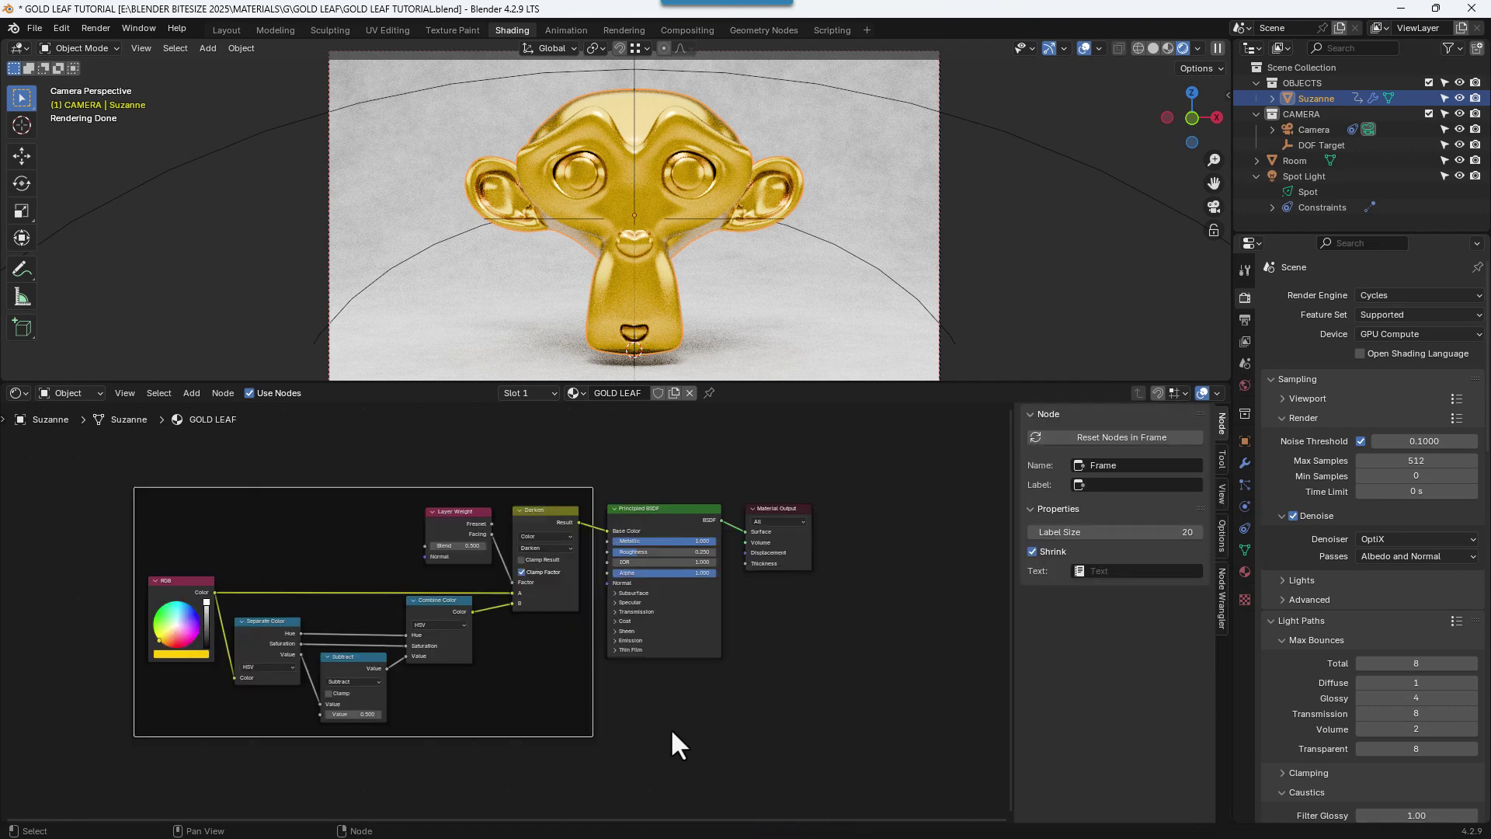
left_click(1102, 465)
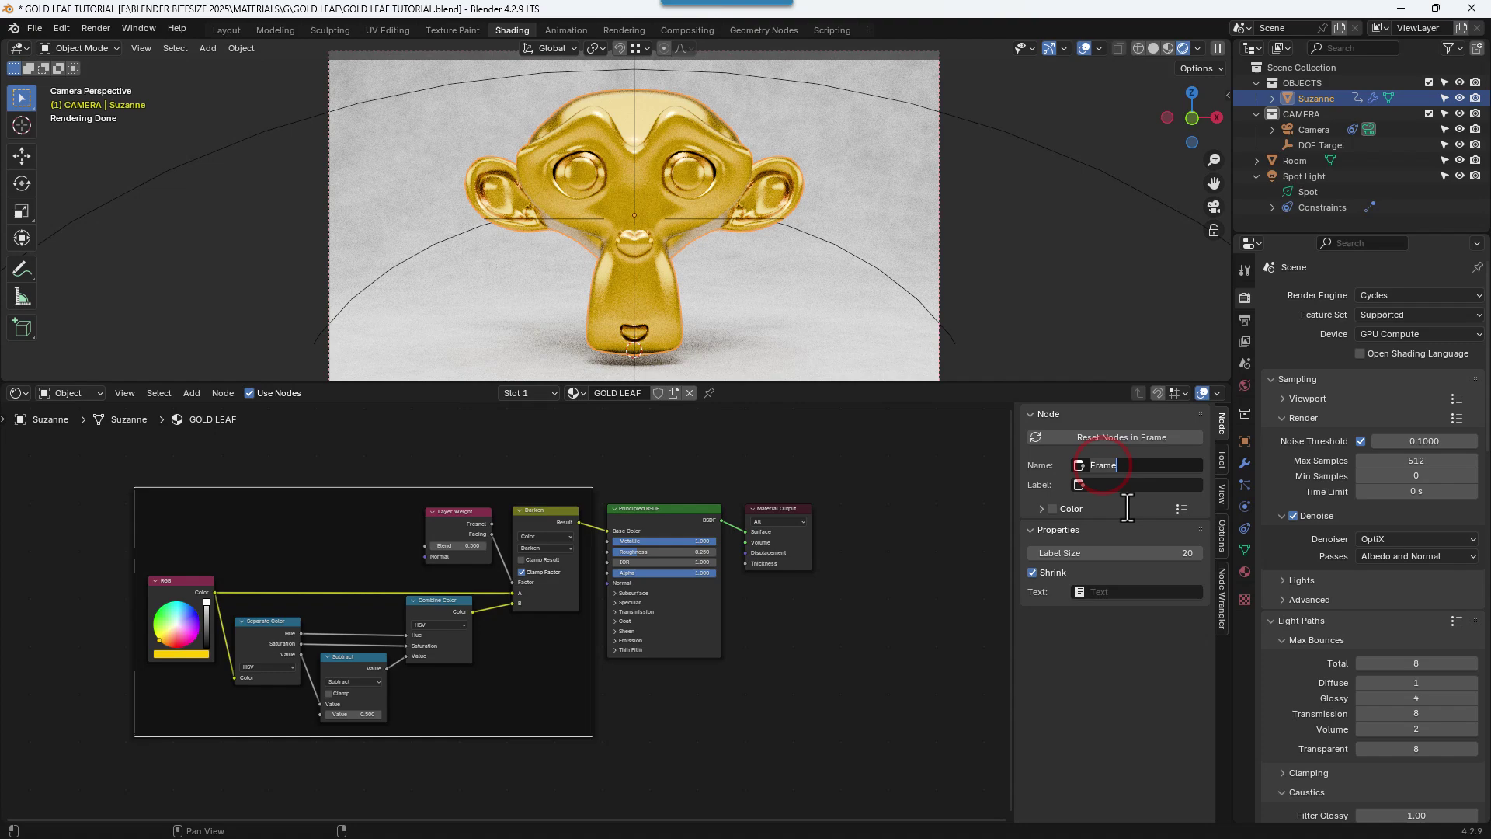
type("COLOR")
key("Return")
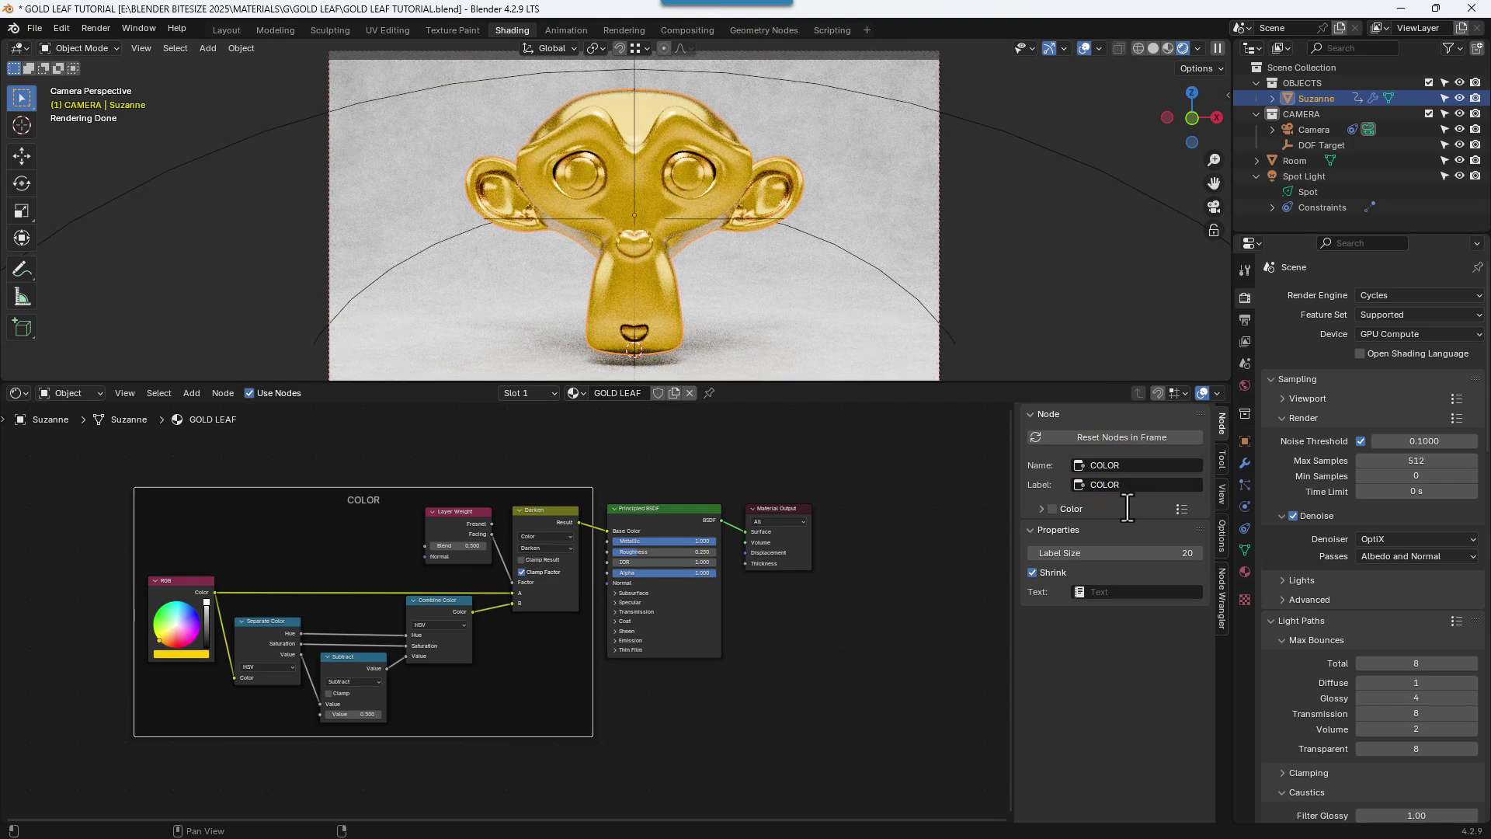
- Shift the Principled BSDF and Material Output nodes, close the sidebar, and save the file
left_click(865, 563)
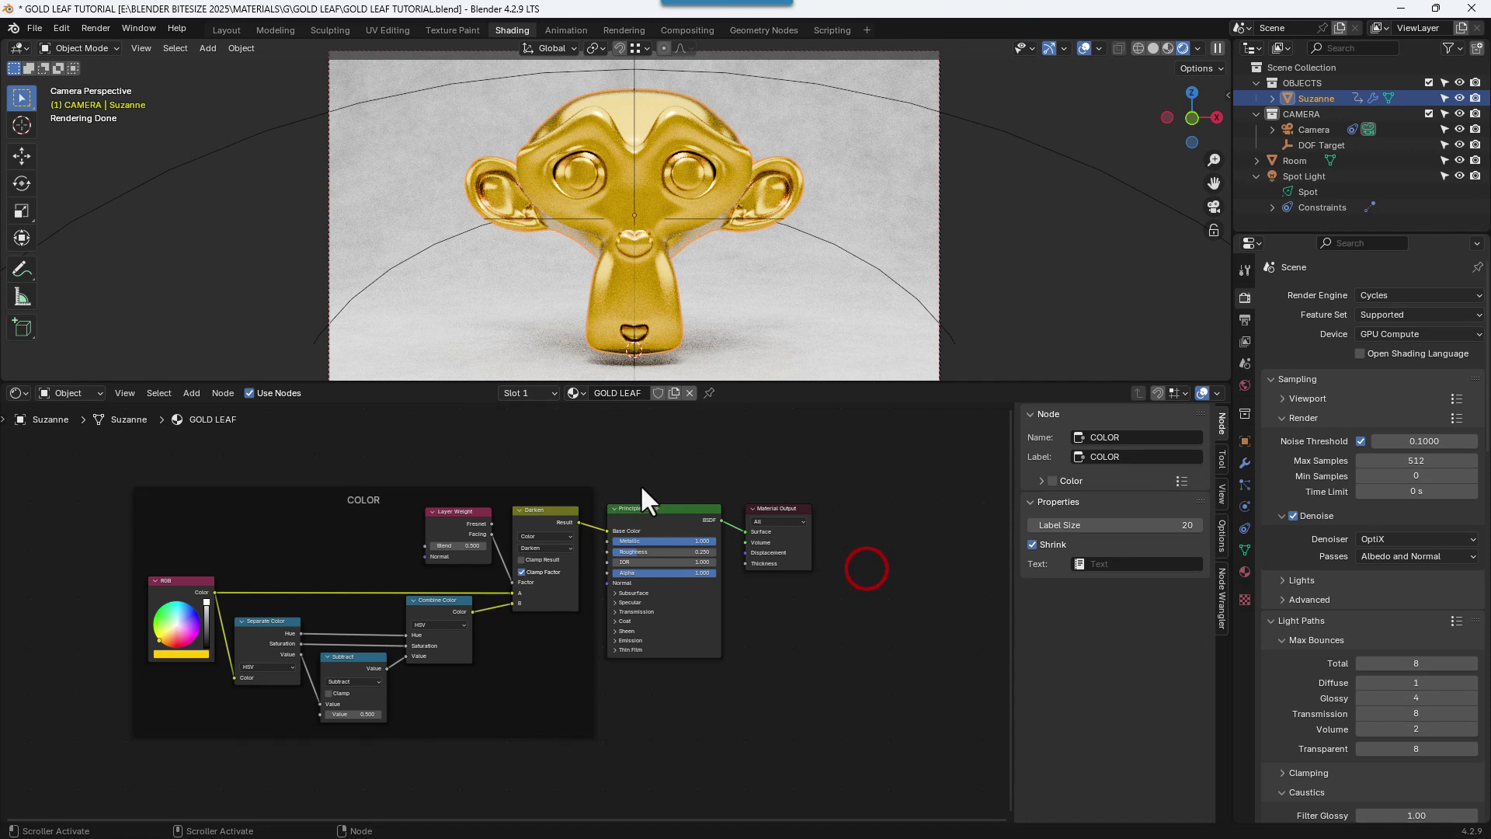
left_click_drag(632, 479, 758, 521)
key("g")
key("y")
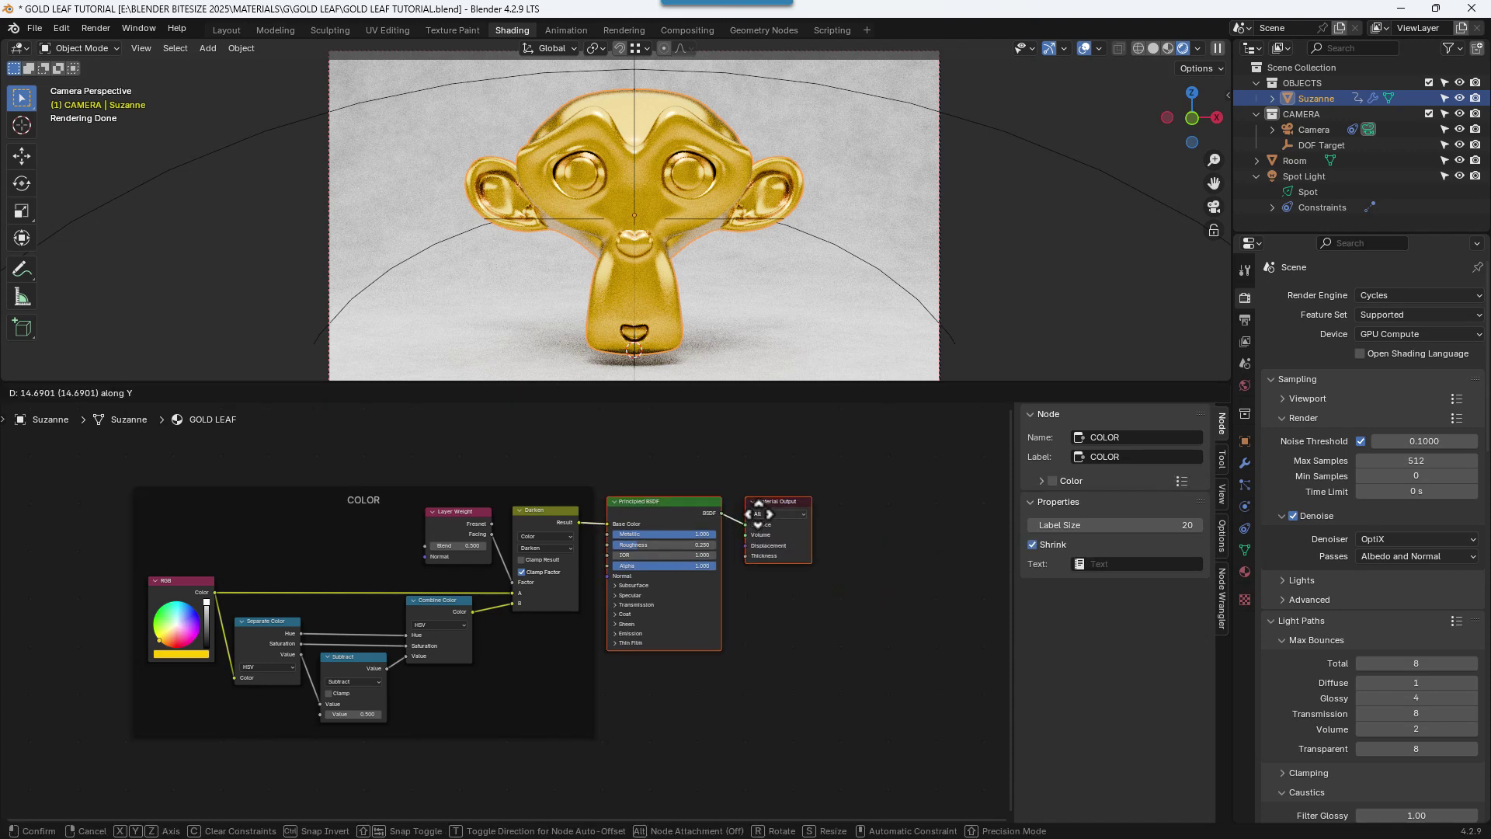
left_click(755, 506)
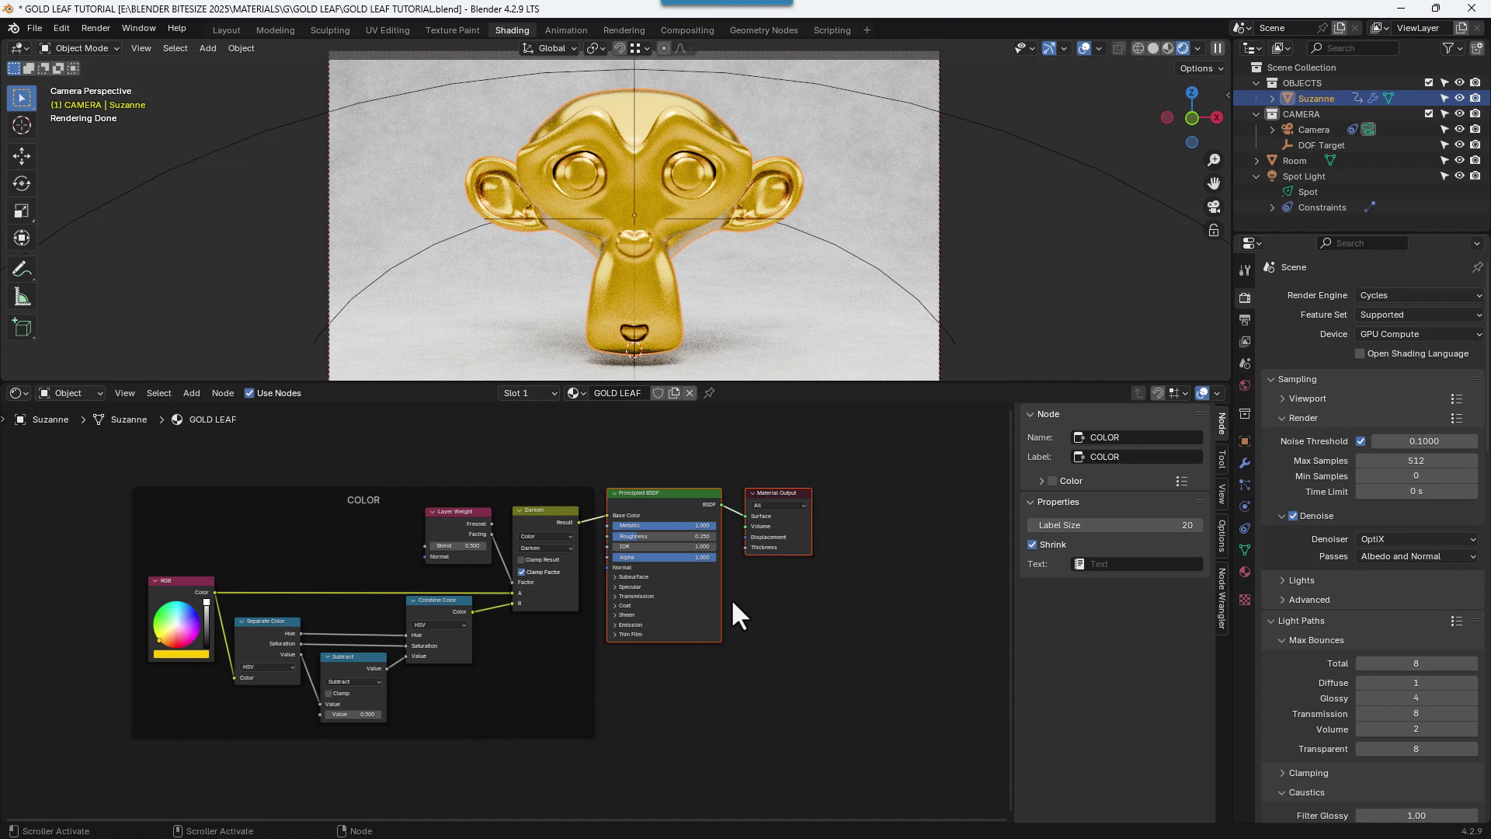
key("g")
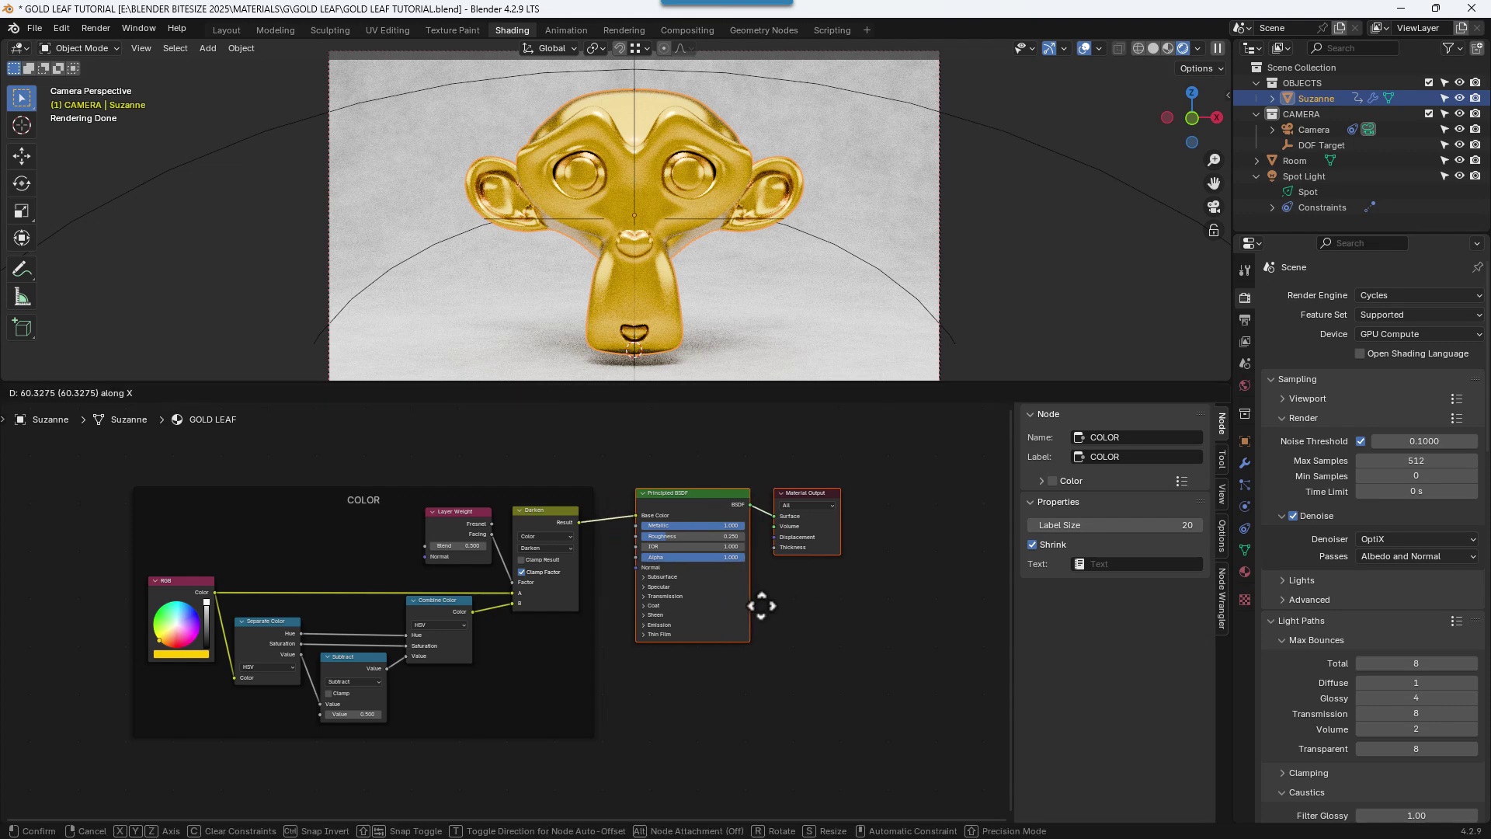
left_click(761, 605)
key("n")
middle_click_drag(825, 709, 909, 624)
key("ctrl+s")
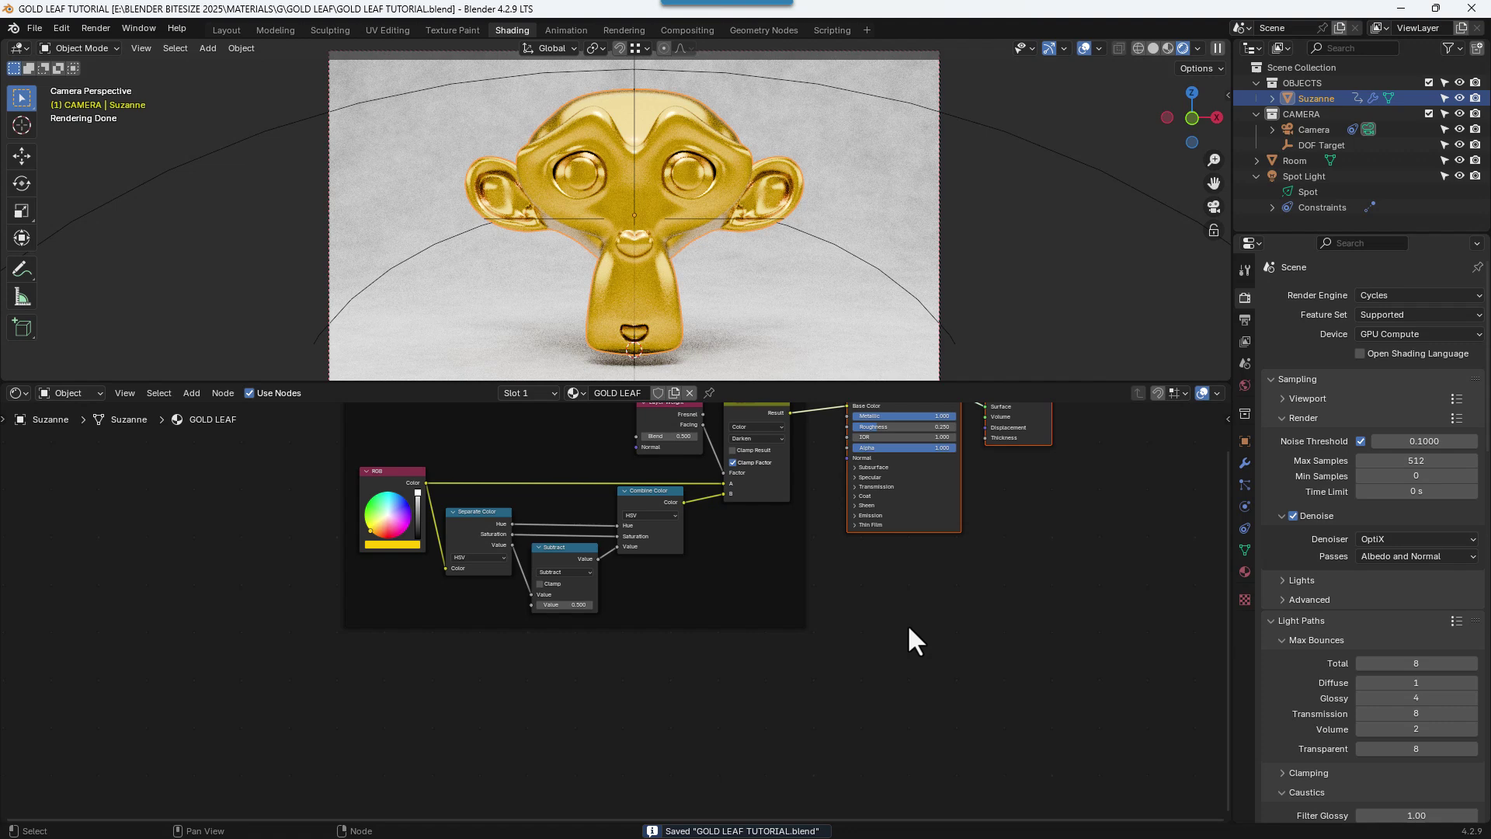
- Add a Texture Coordinate node below the COLOR frame feeding the BSDF Normal input
left_click_drag(846, 458, 672, 761)
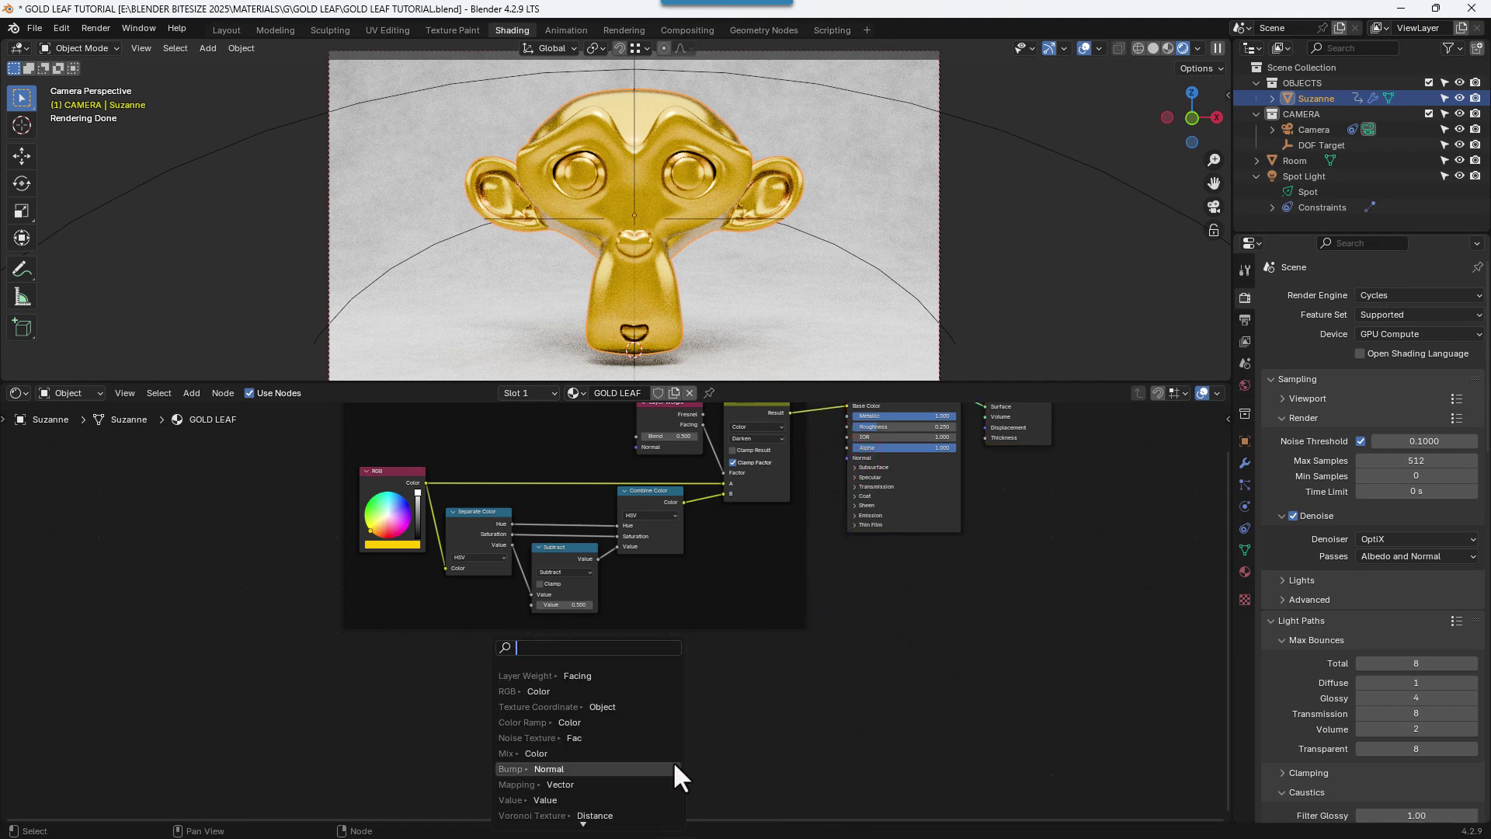
type("TEX")
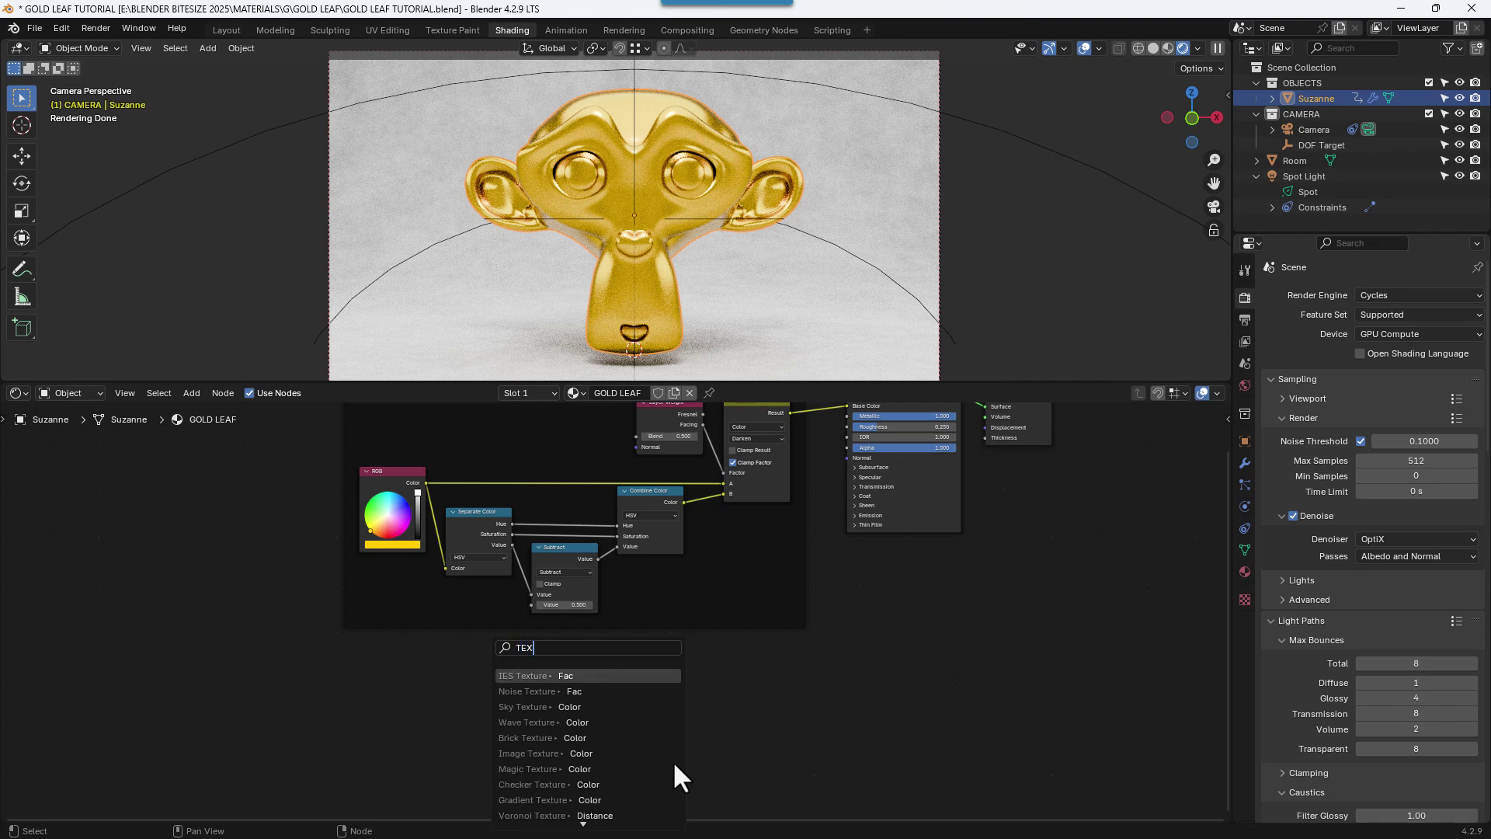
type("TURE COORD")
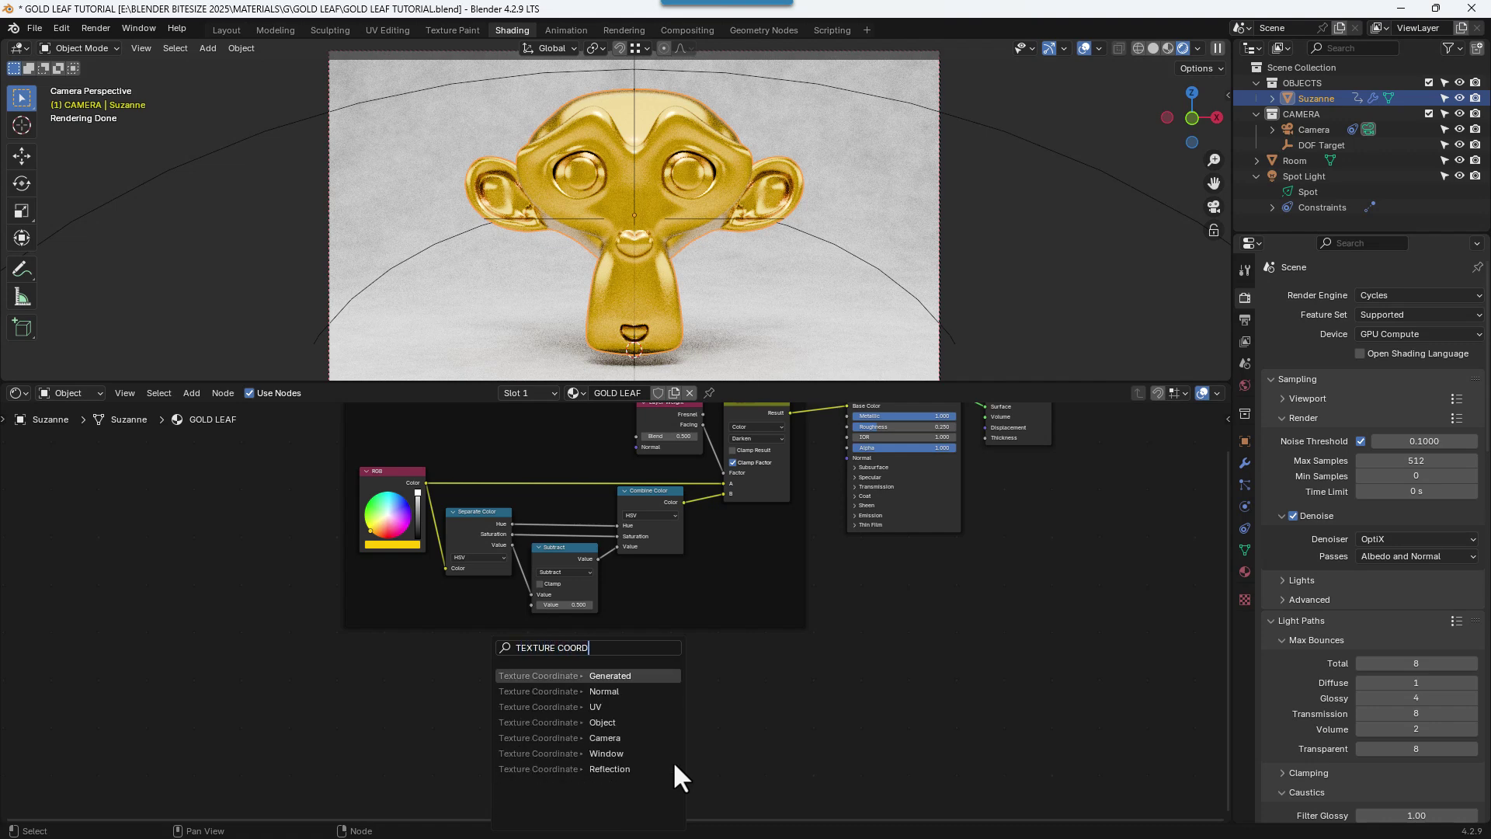
left_click(599, 707)
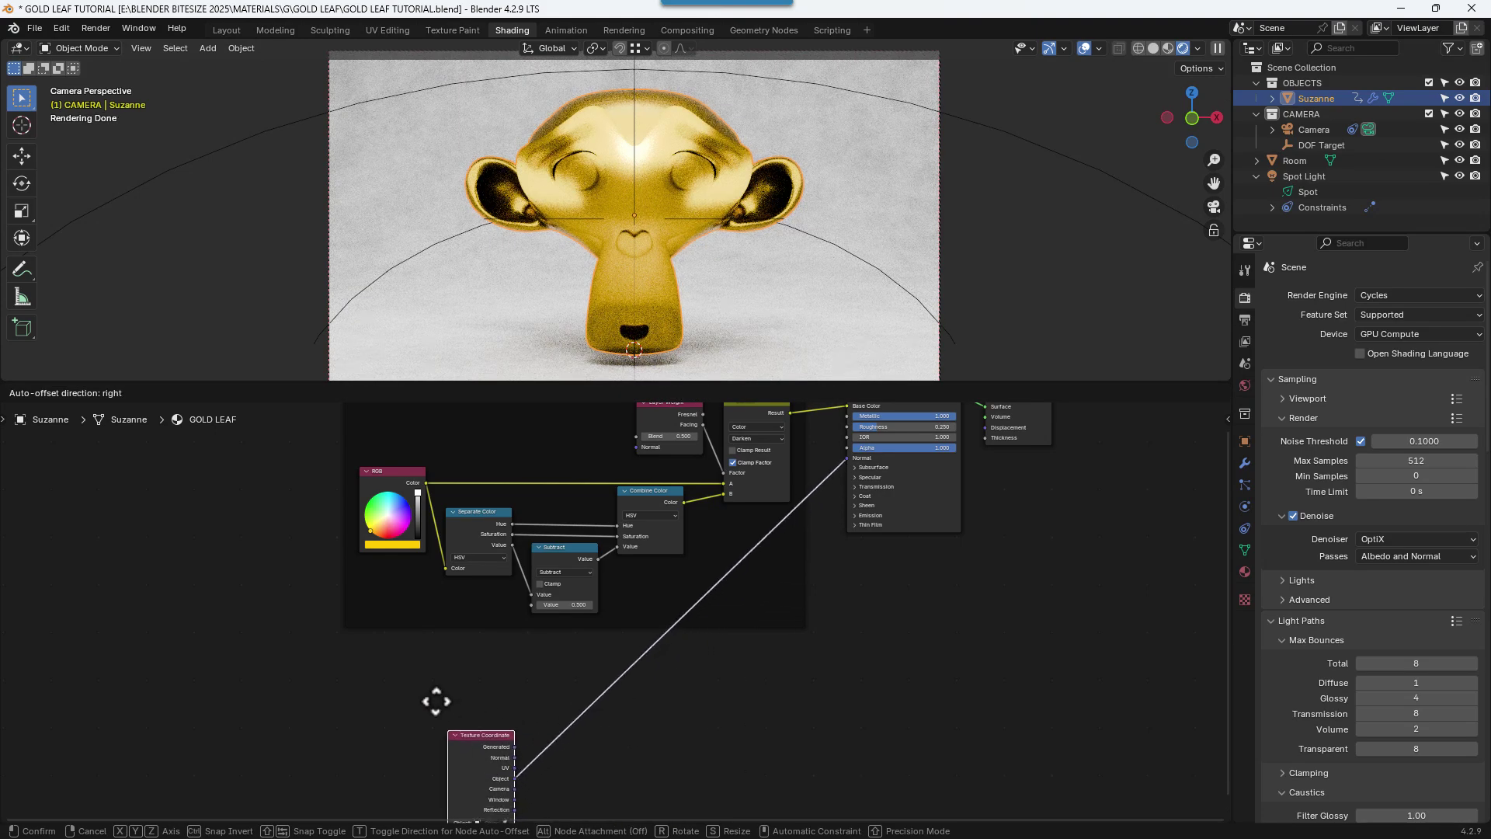
left_click(351, 665)
- Move the Principled BSDF and Material Output nodes straight down
scroll(953, 596, "down", 2)
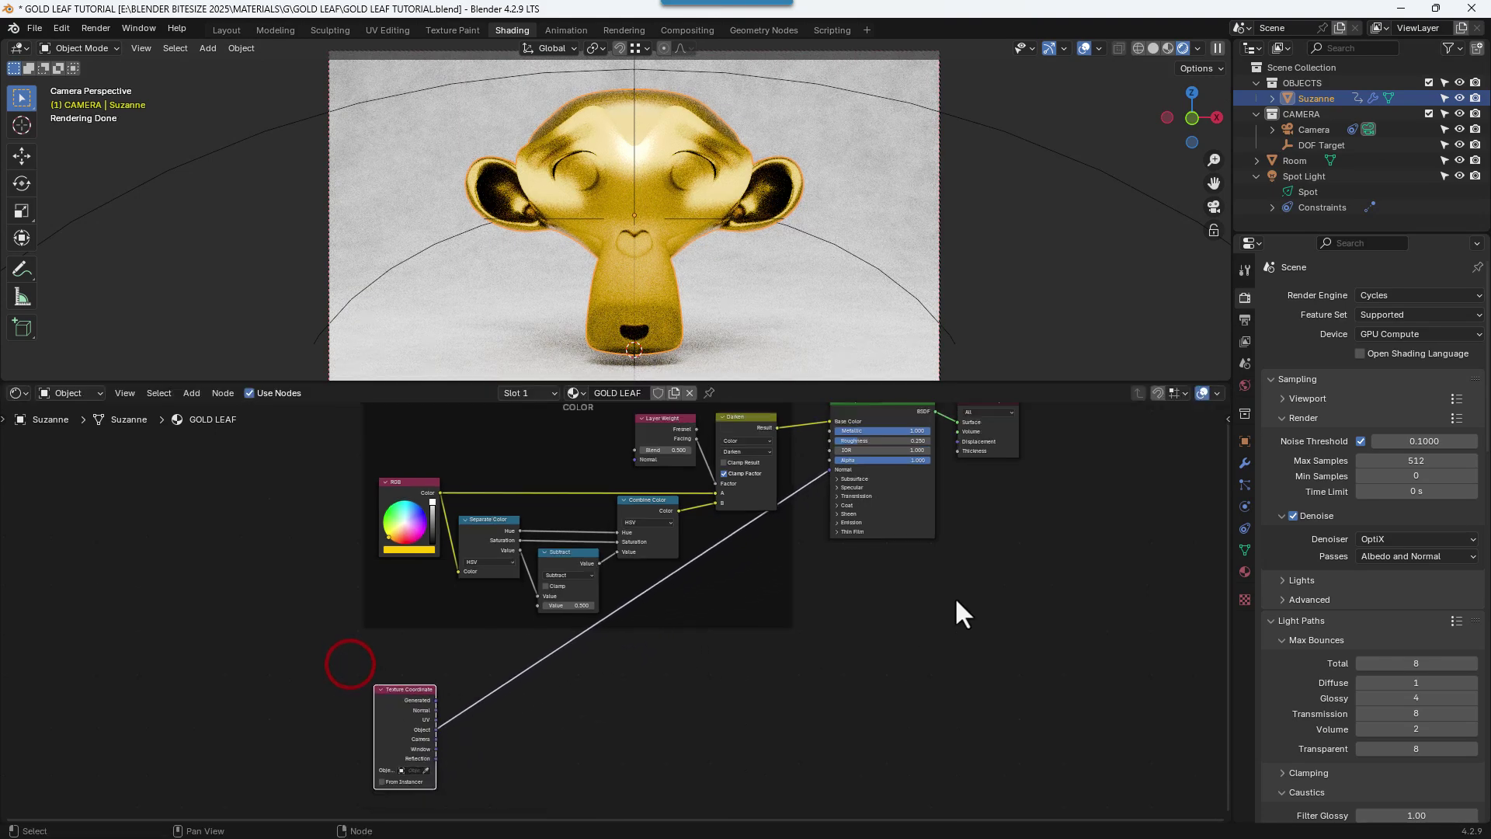
left_click(886, 420)
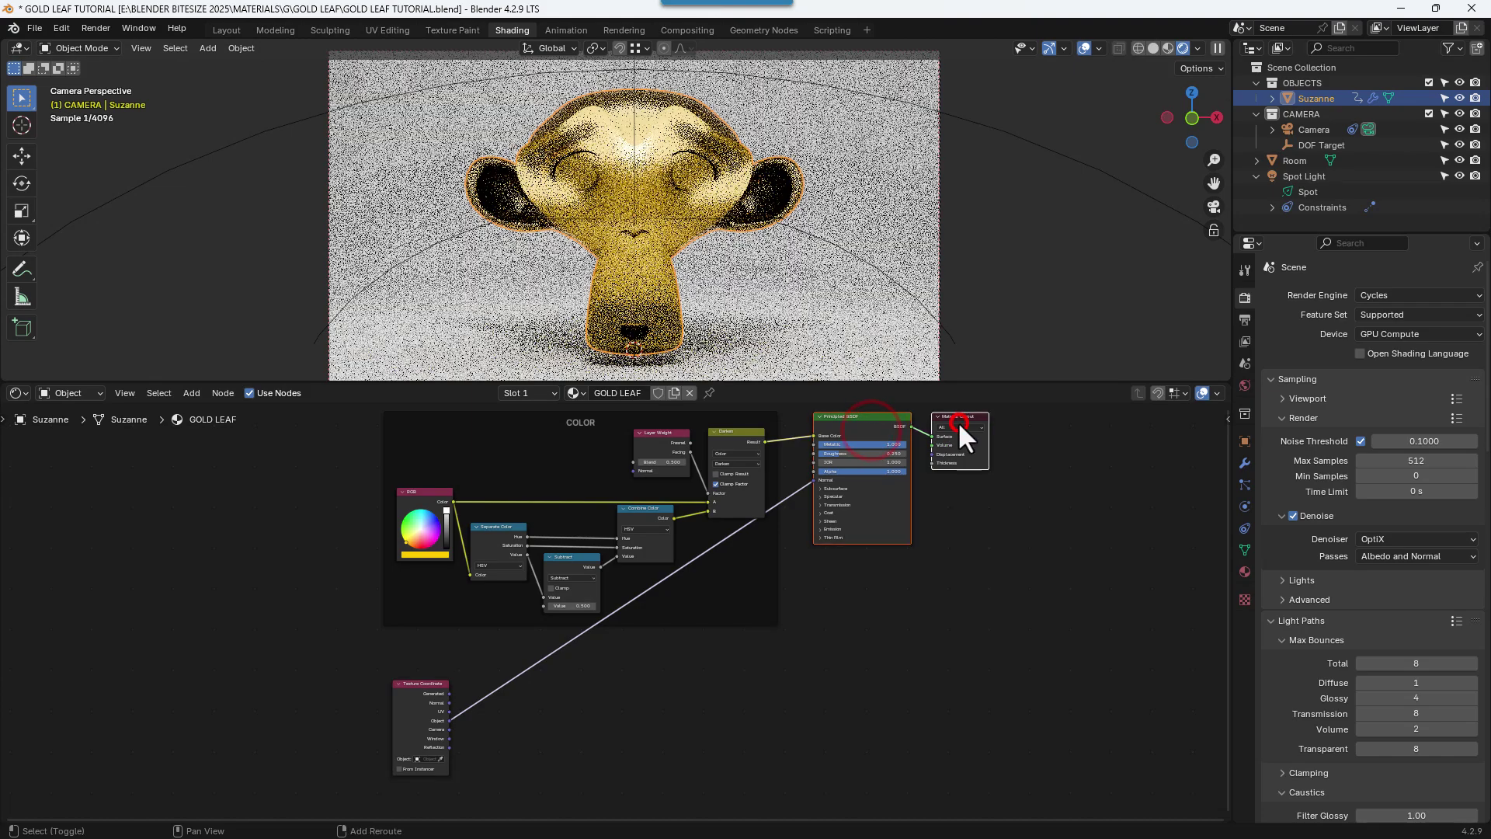
left_click(957, 419, "shift")
key("g")
key("y")
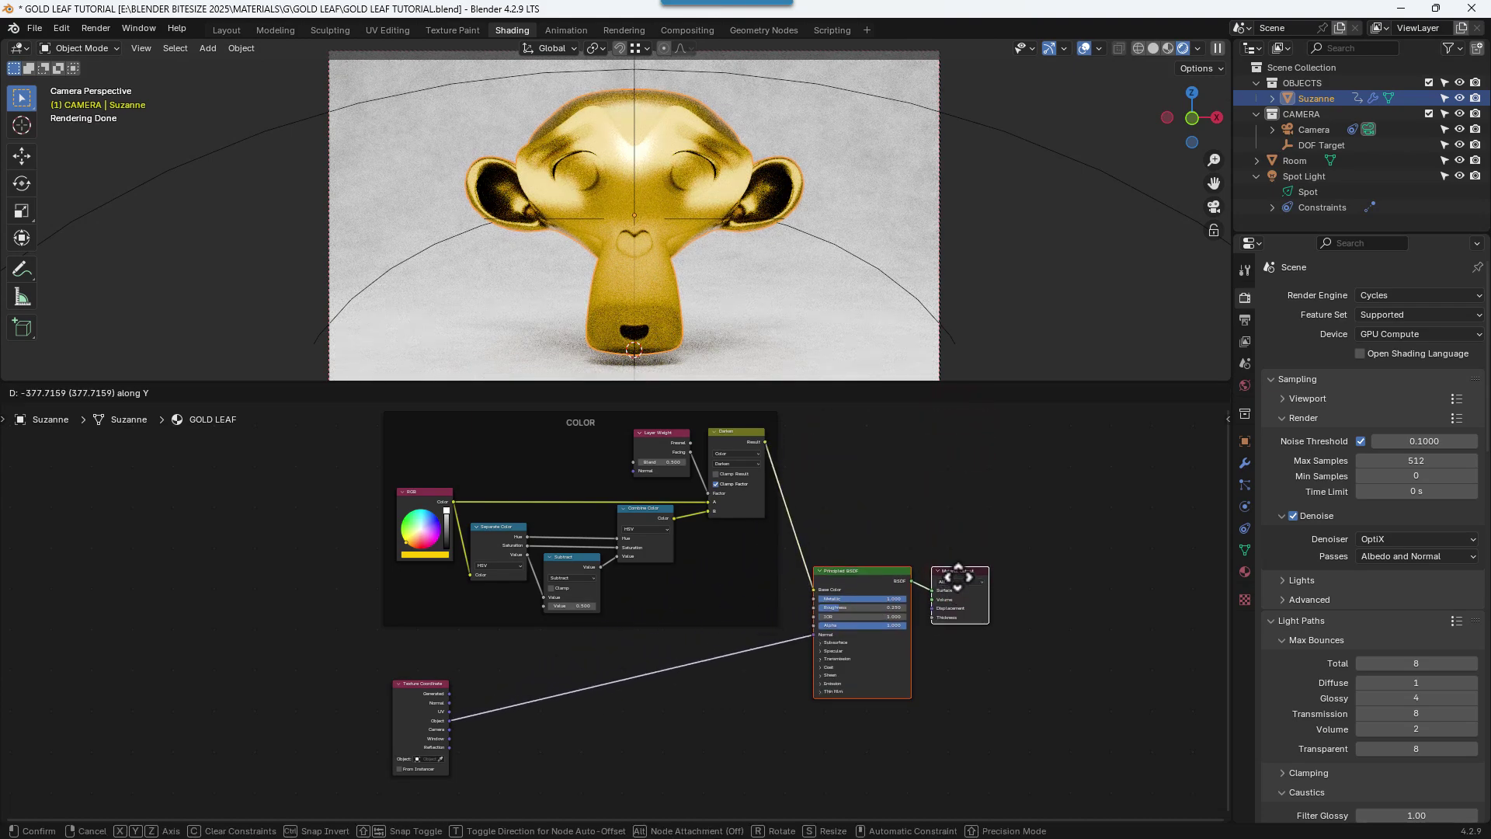
left_click(957, 576)
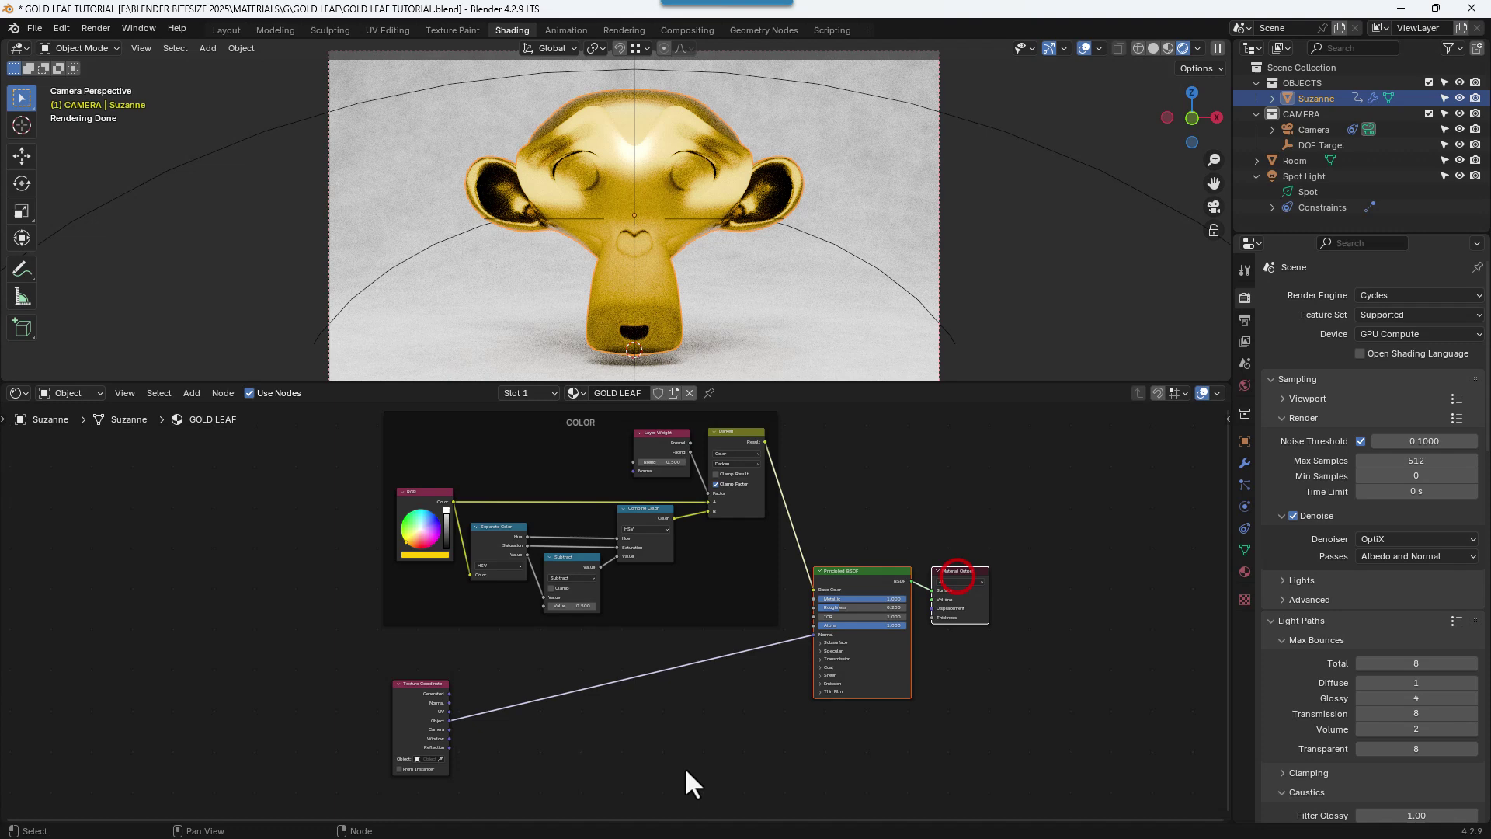
scroll(623, 778, "up", 1)
middle_click_drag(623, 778, 725, 691)
scroll(785, 680, "up", 2)
- Insert a Mapping node between Texture Coordinate Object and the BSDF Normal input
key("shift+a")
left_click(703, 641)
type("M")
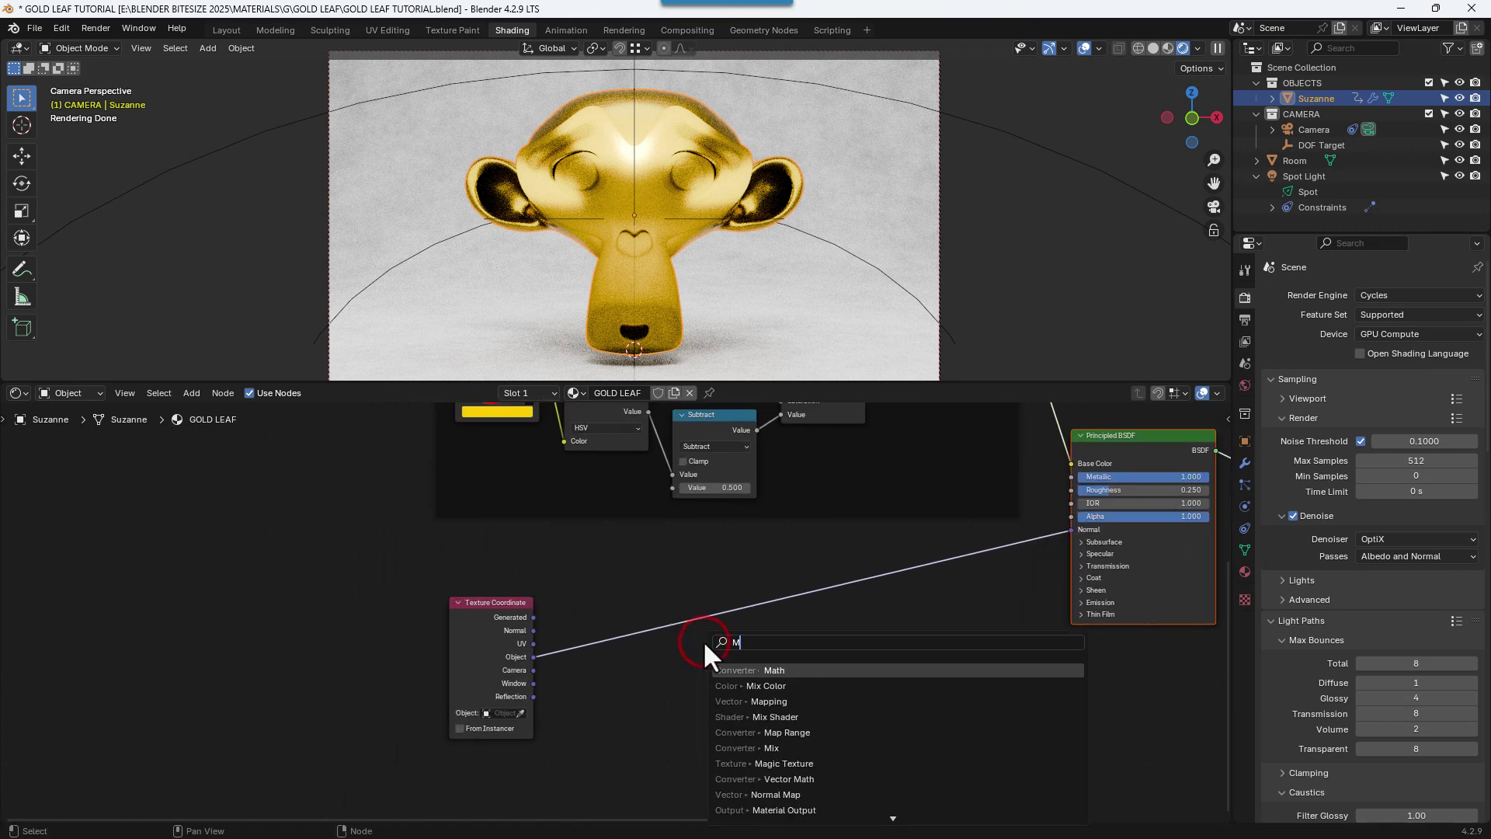
type("APP")
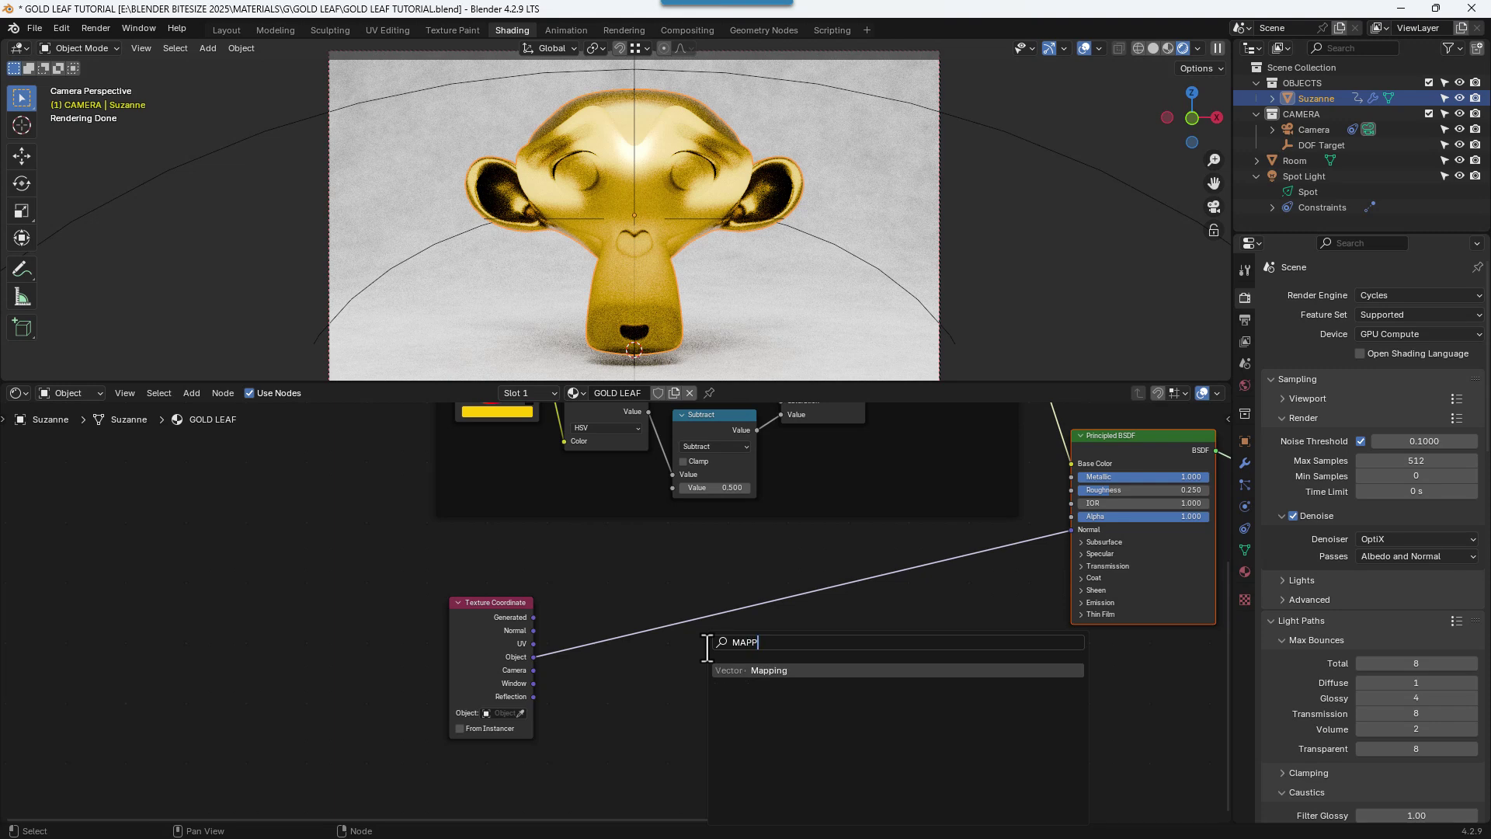
left_click(742, 672)
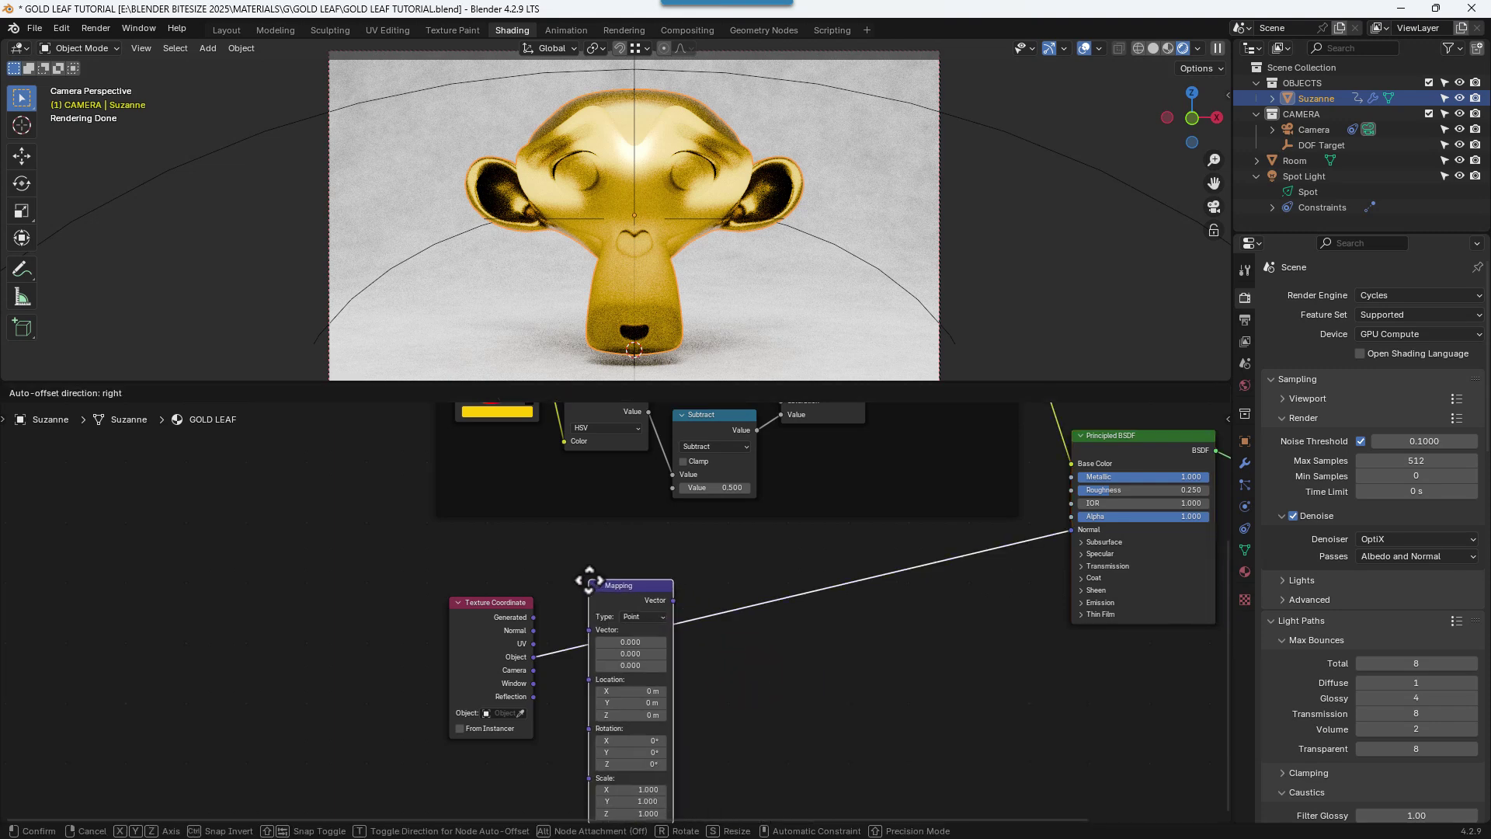
left_click(588, 579)
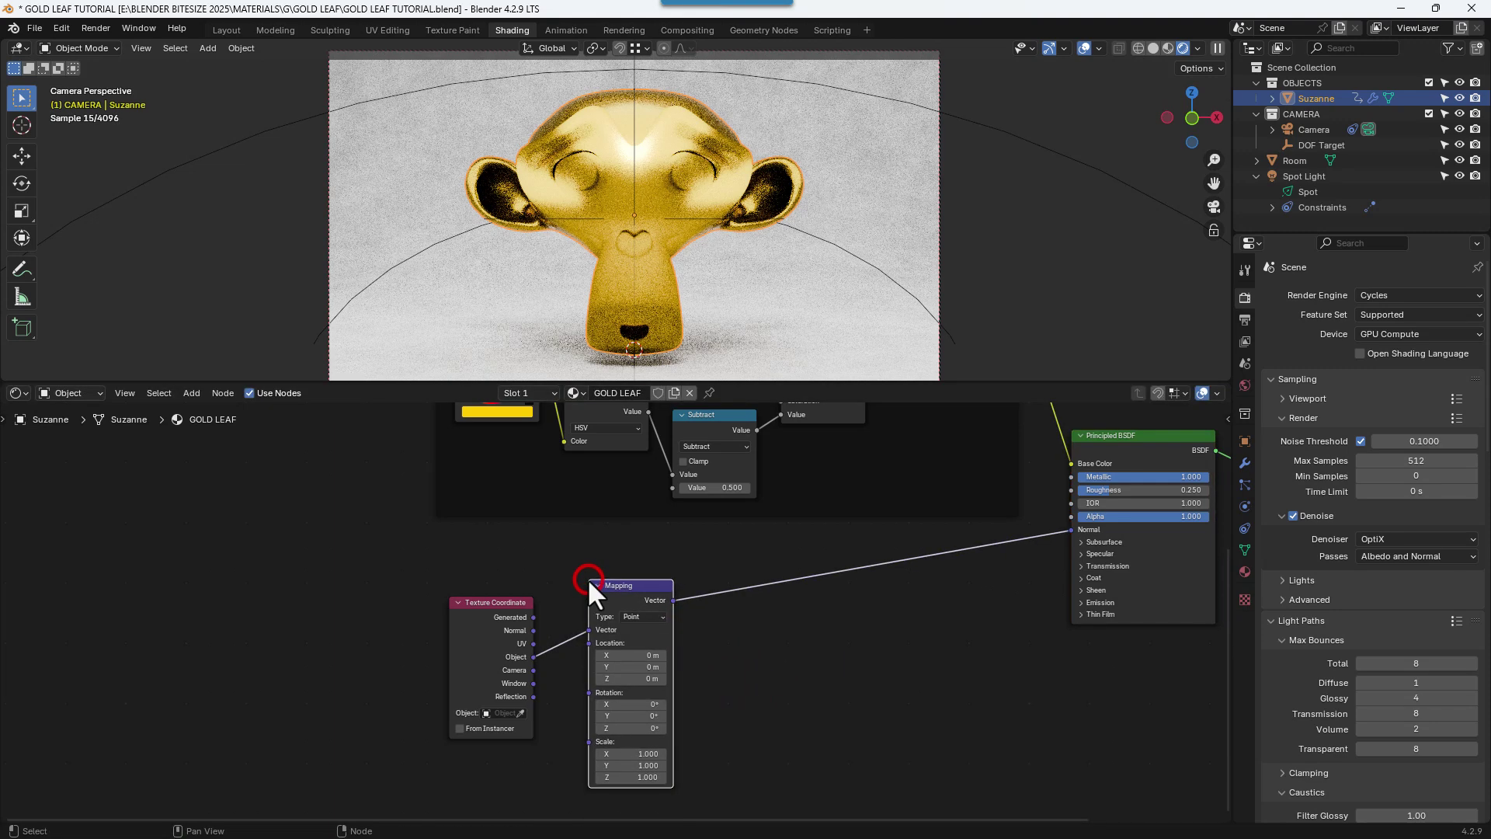
left_click(698, 656)
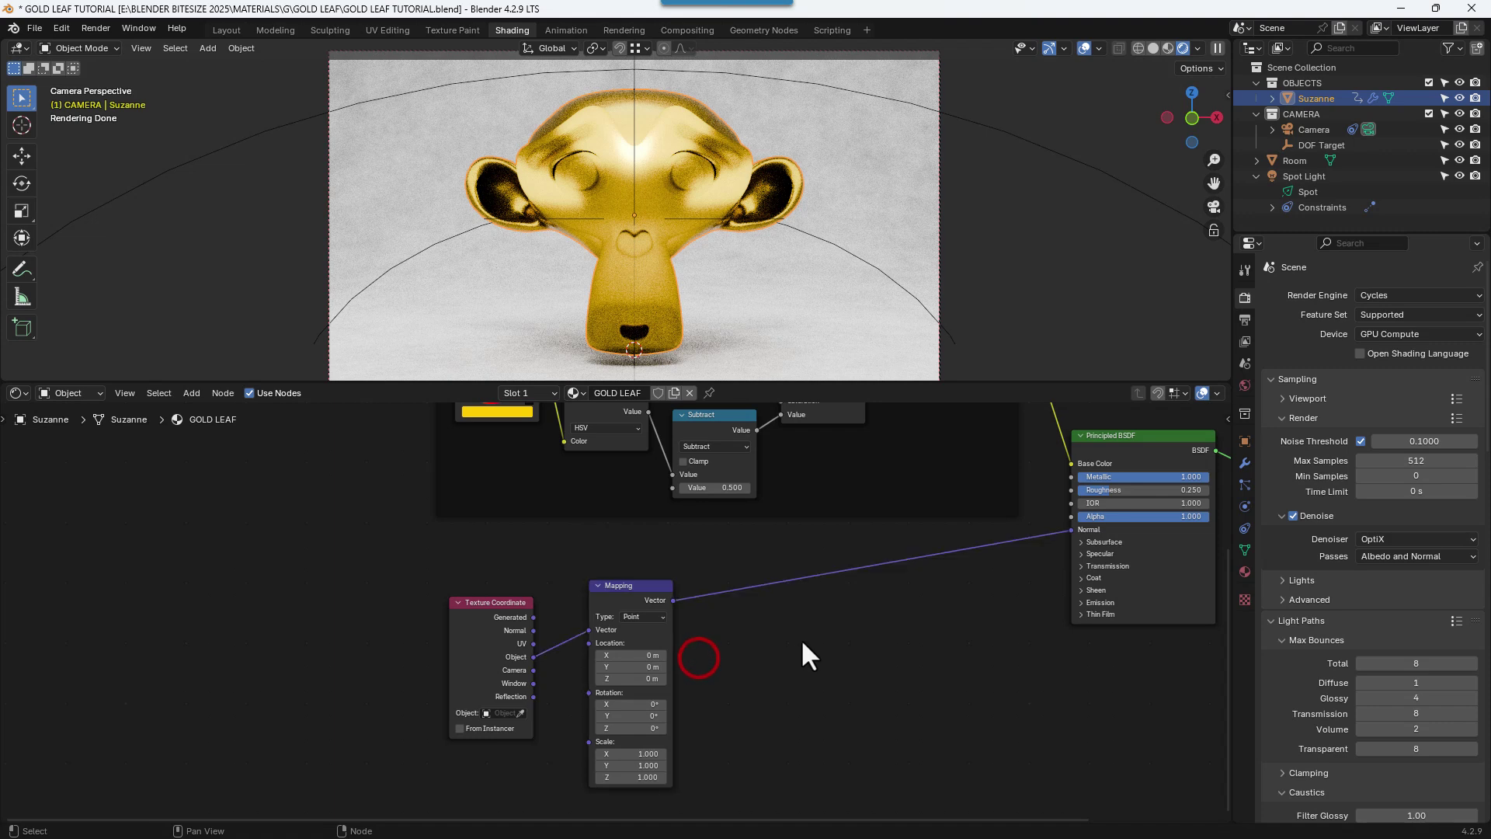
middle_click_drag(799, 639, 730, 644)
key("shift+a")
- Add a Bump node on the Mapping link, with Mapping feeding its Height
type("BUM")
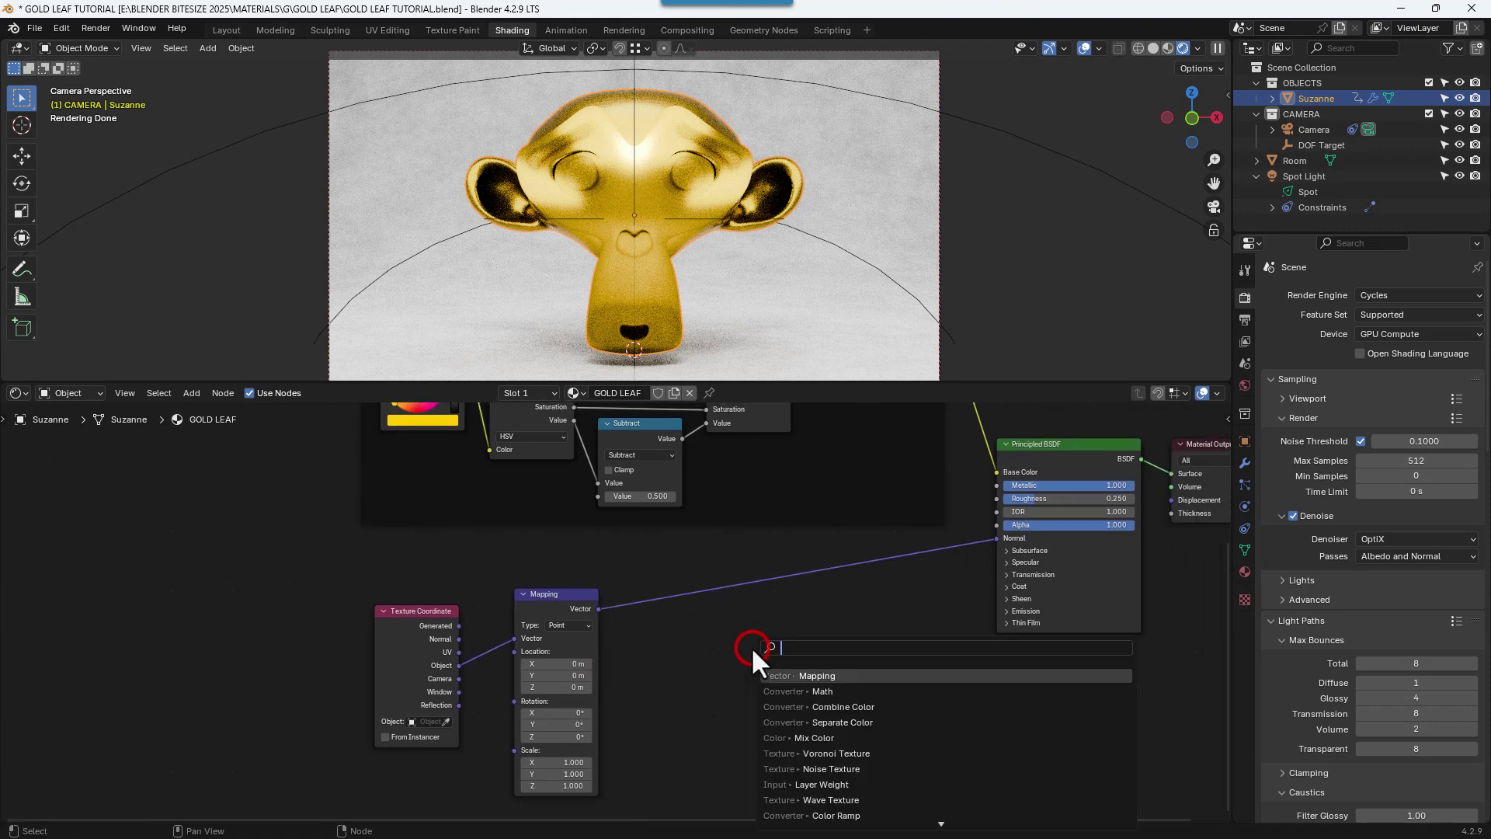
type("P")
left_click(784, 675)
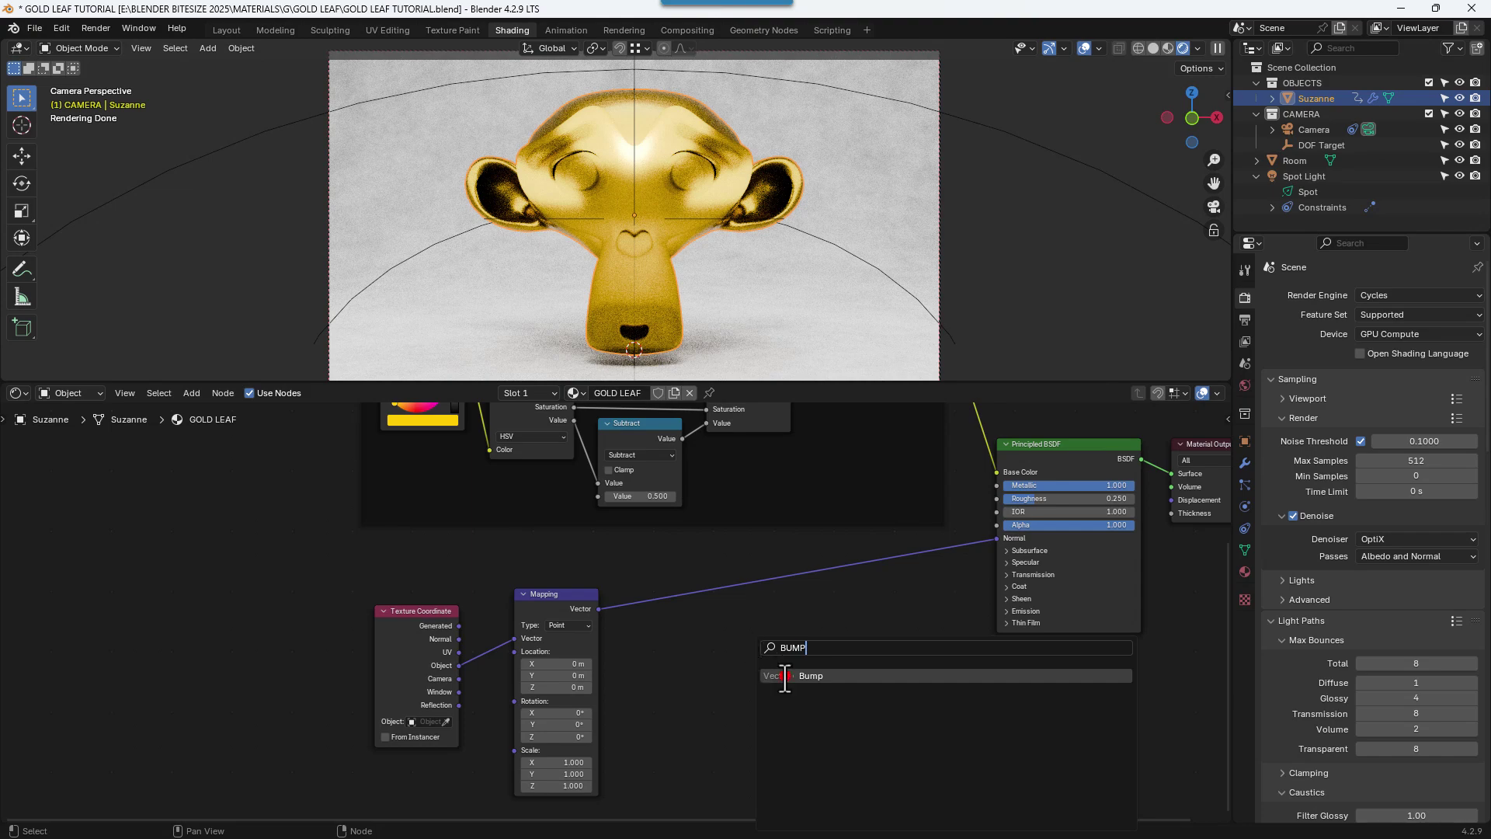
left_click(874, 546)
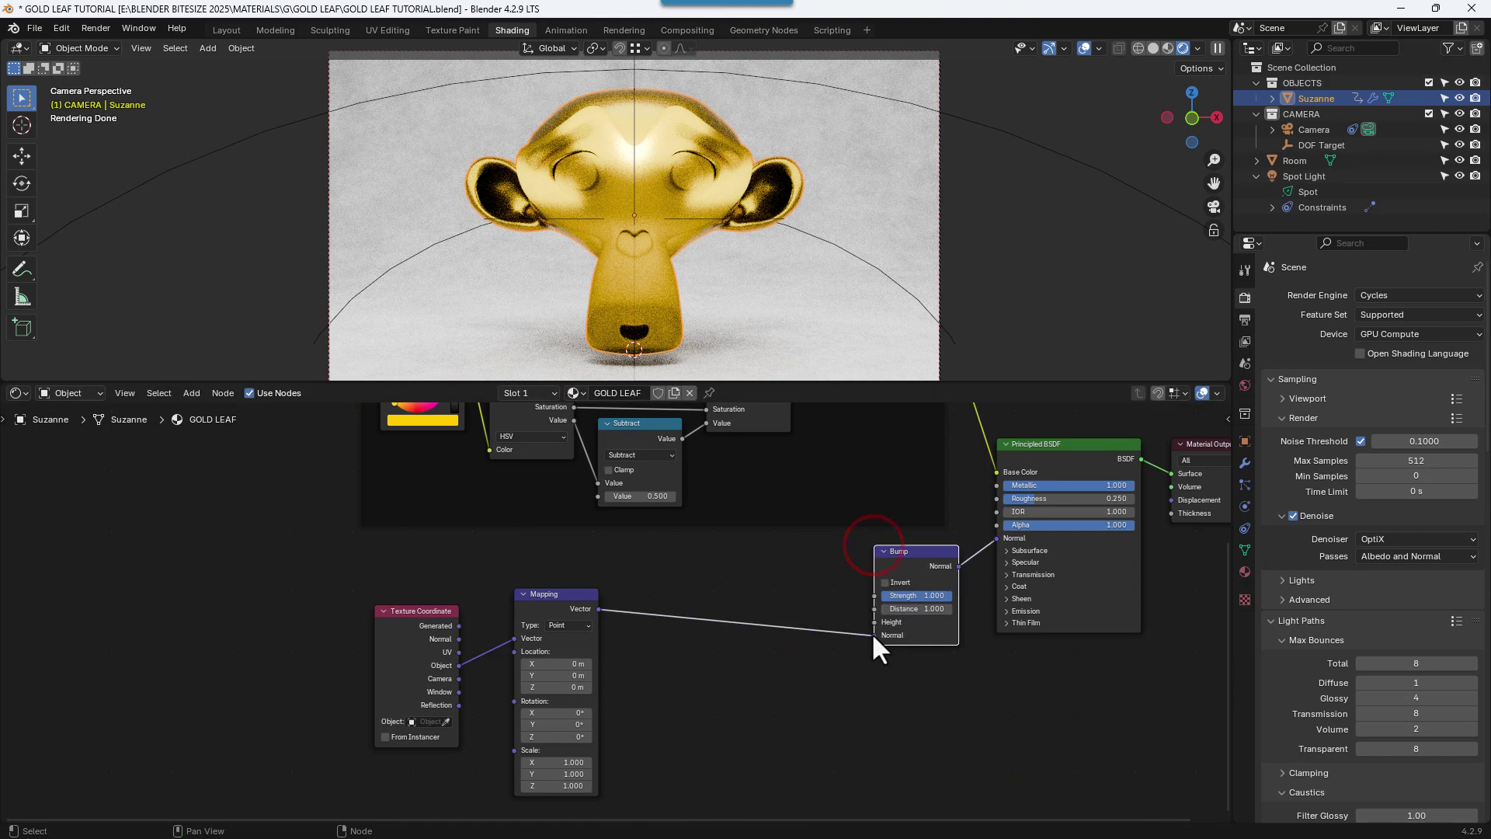
left_click_drag(871, 632, 870, 624)
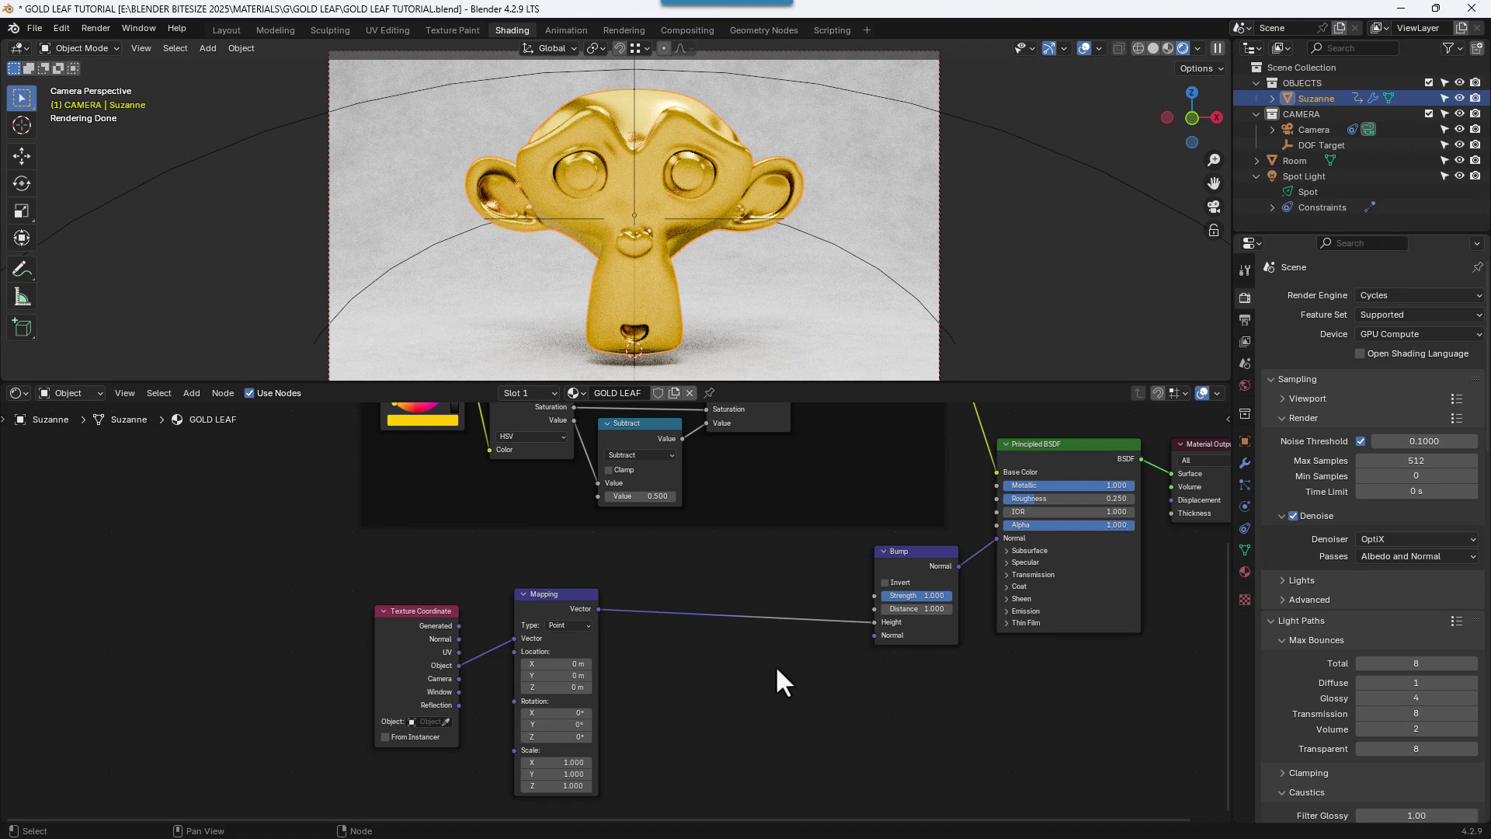
- Duplicate the Bump node and chain the copy's Normal into the first Bump's Normal
middle_click_drag(776, 668, 812, 667)
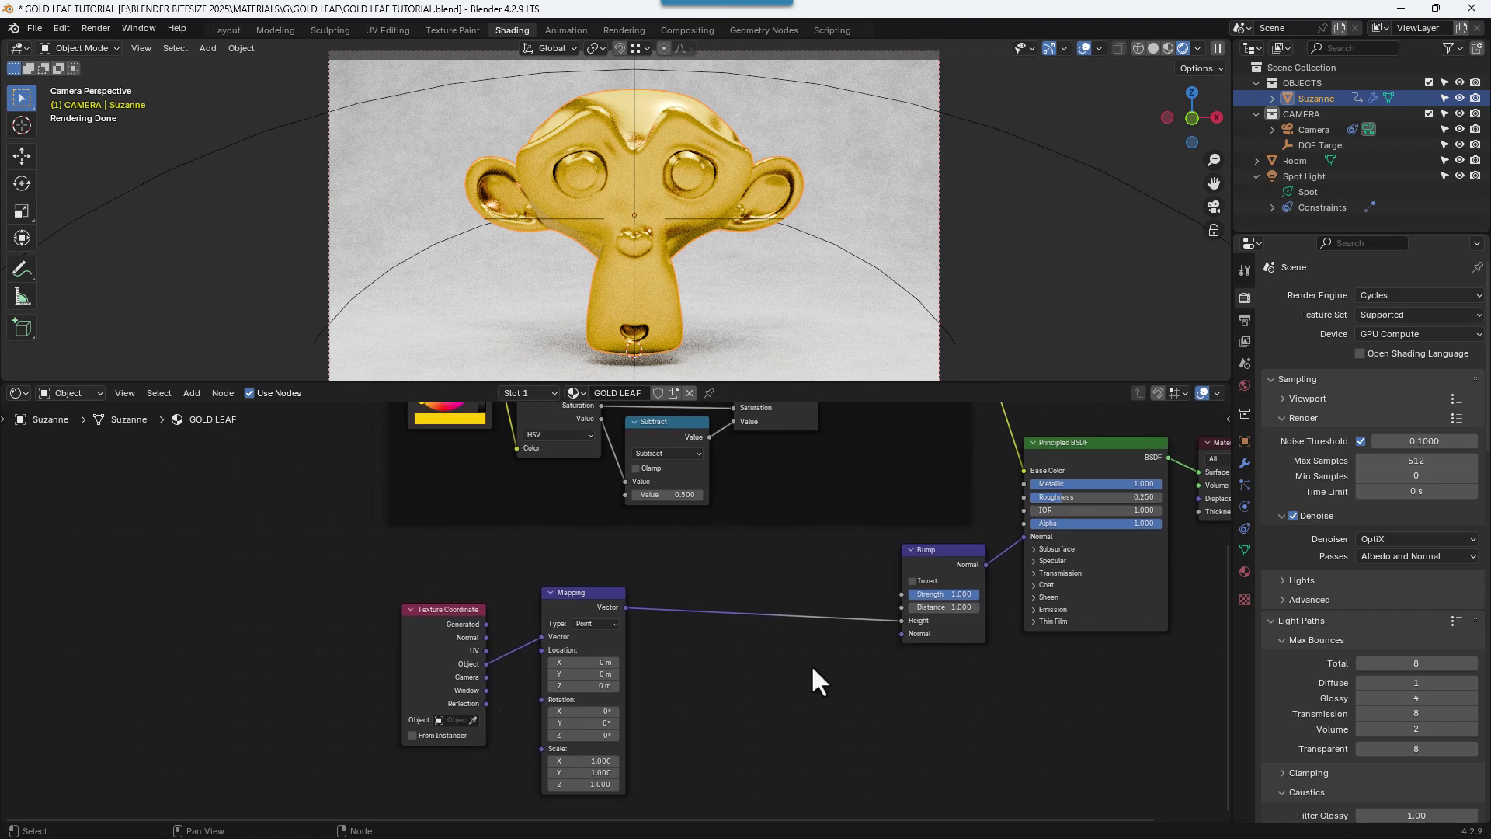
left_click(924, 569)
key("shift+d")
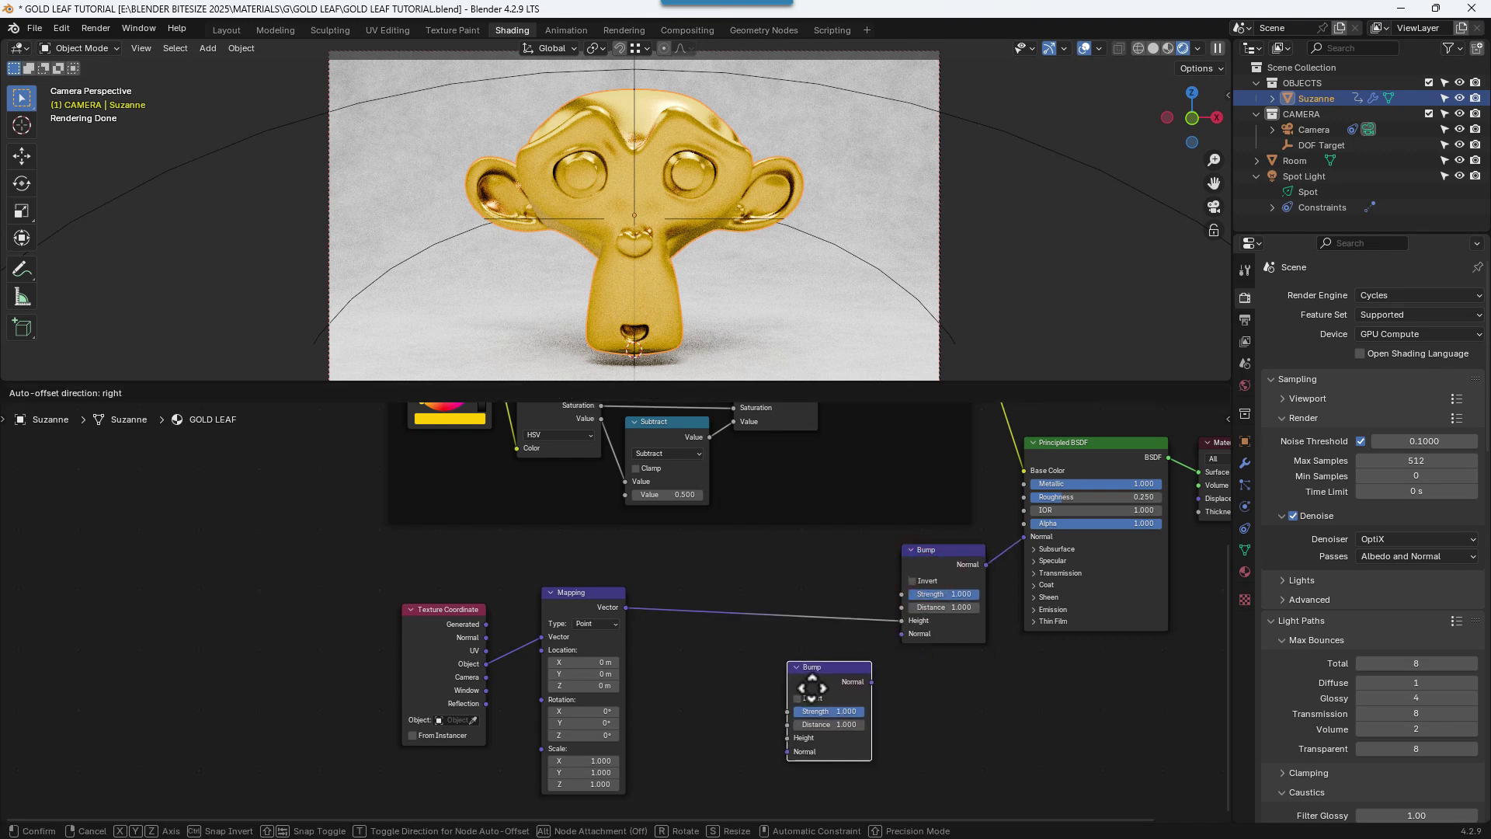
left_click(811, 688)
left_click_drag(871, 682, 895, 638)
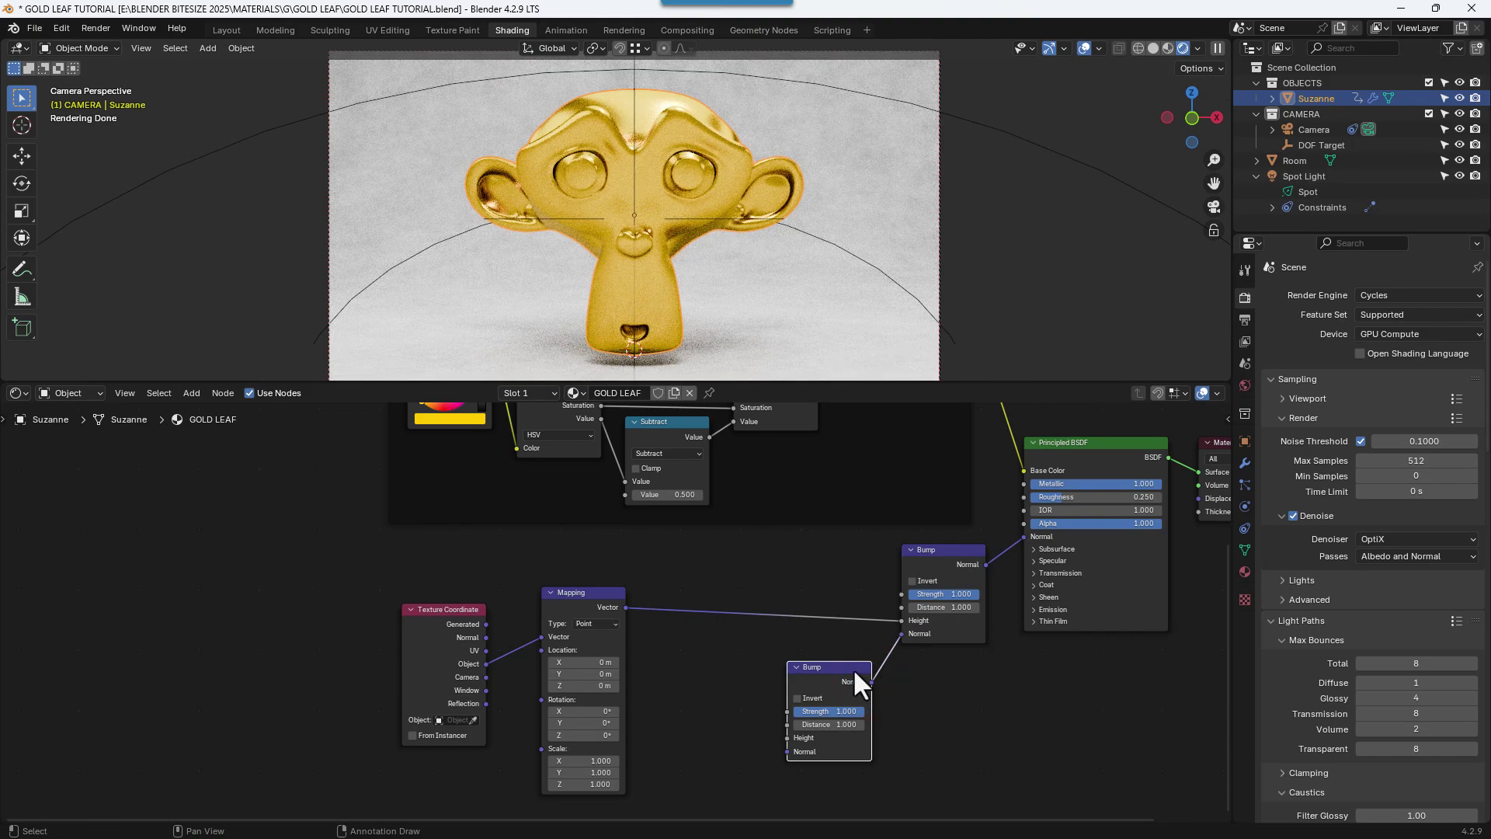
- Shift the Texture Coordinate and Mapping nodes further left horizontally
left_click_drag(449, 580, 606, 672)
key("g")
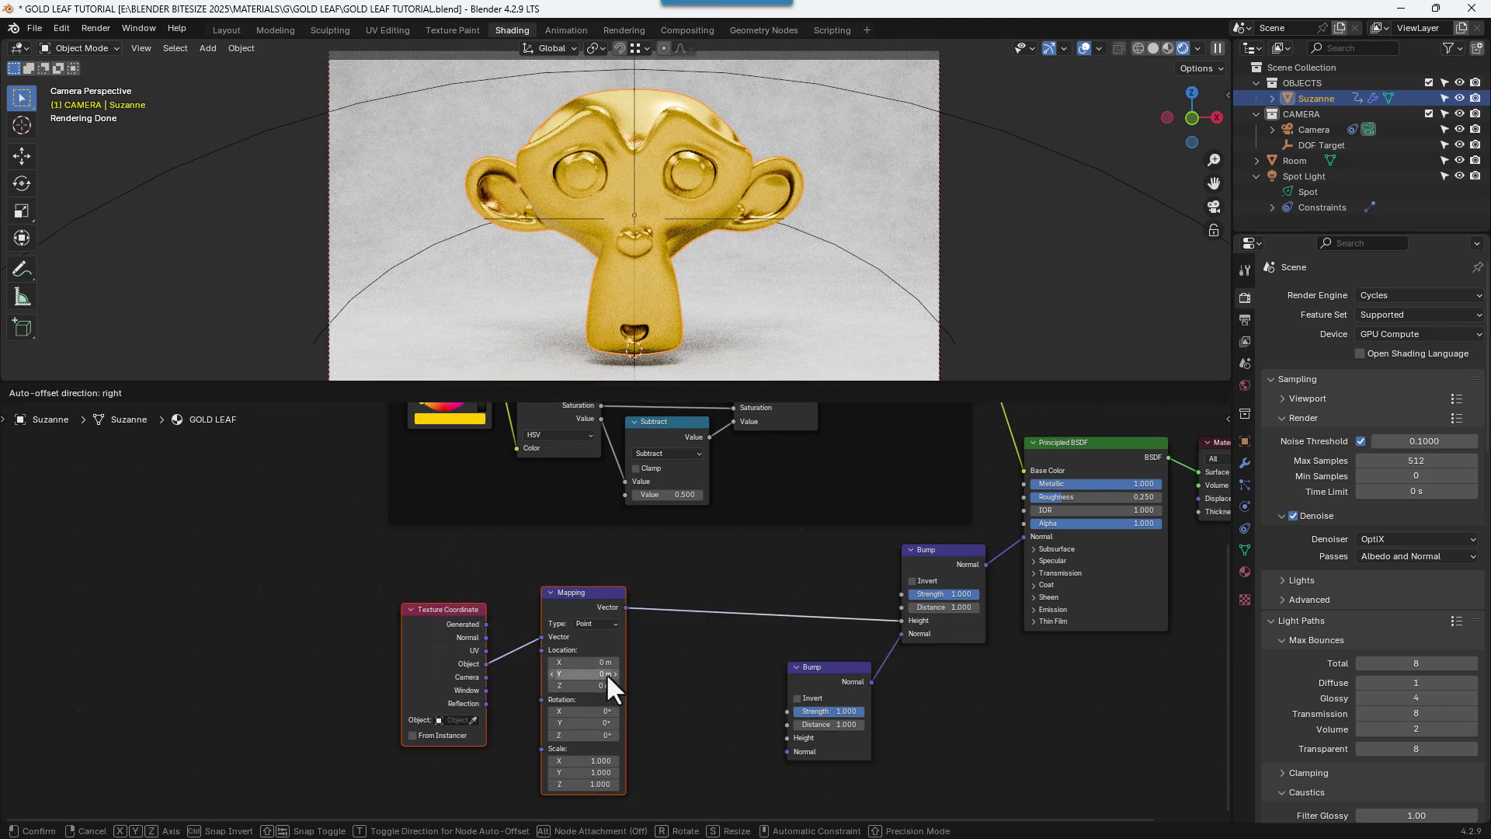
key("x")
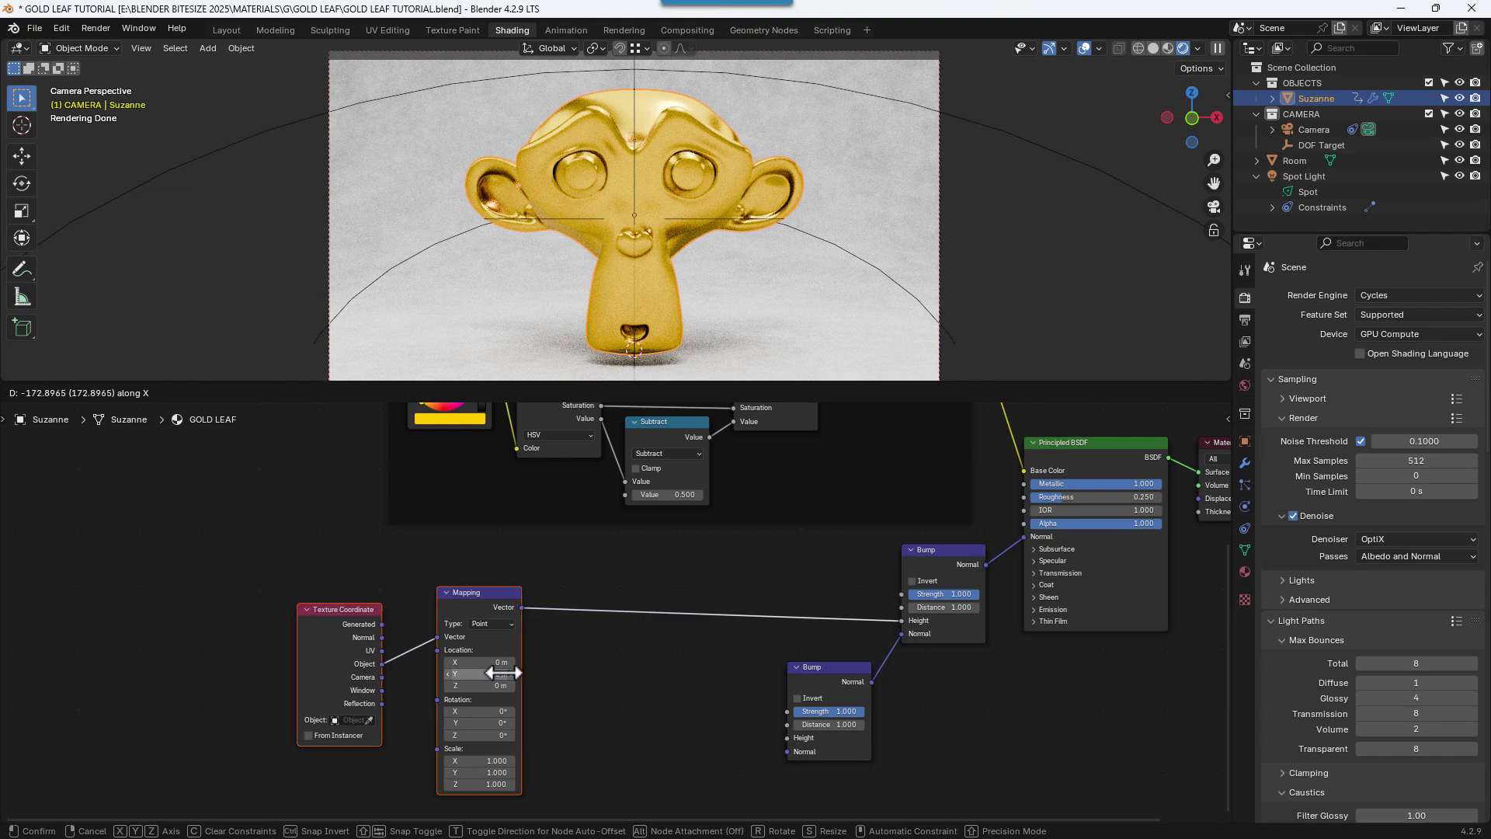
left_click(477, 665)
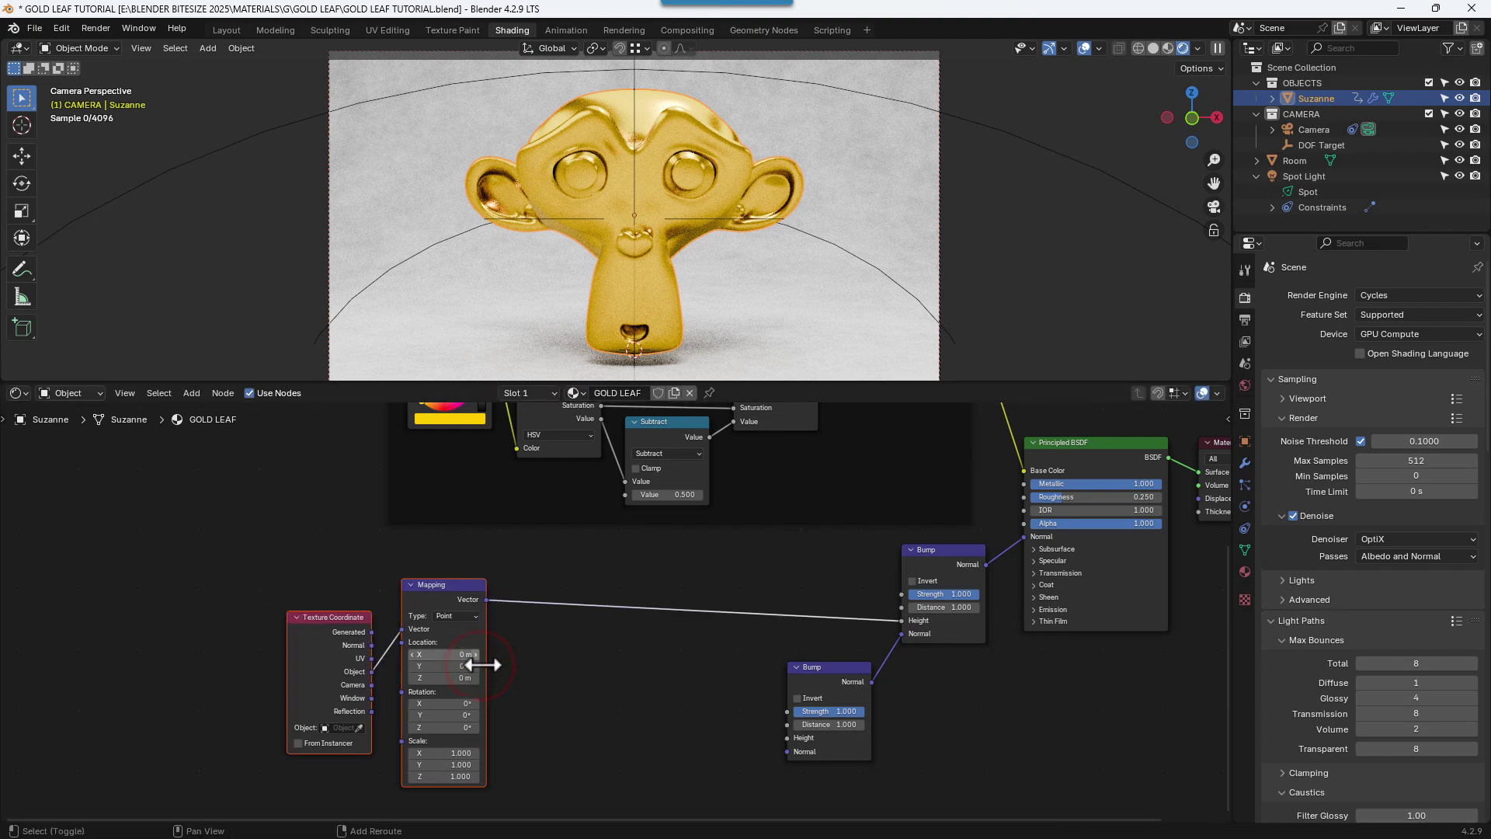
left_click(597, 672)
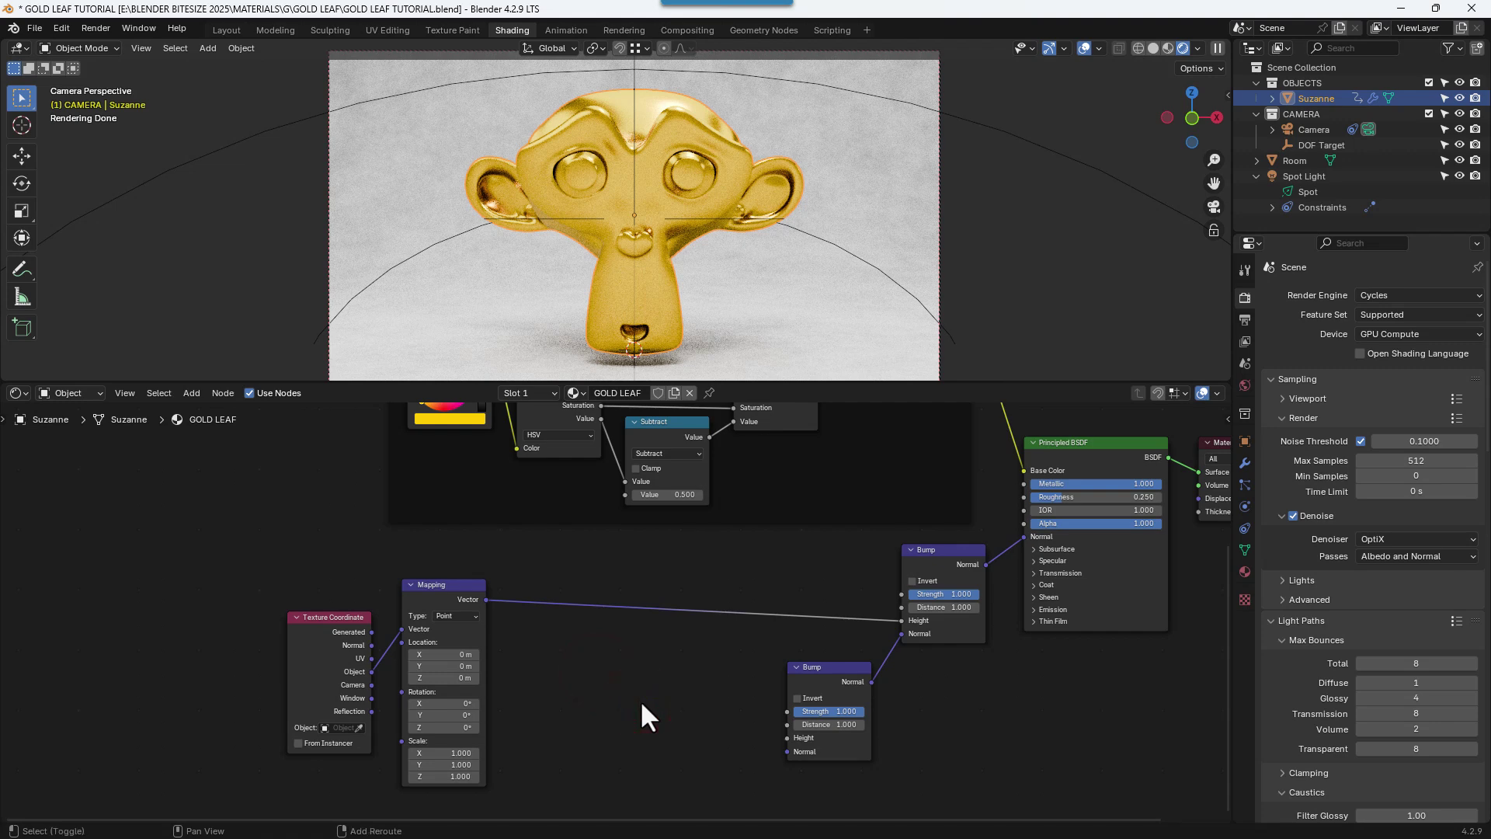
key("shift+a")
left_click(607, 640)
- Add a Value node below Mapping and set it to 10
type("VALU")
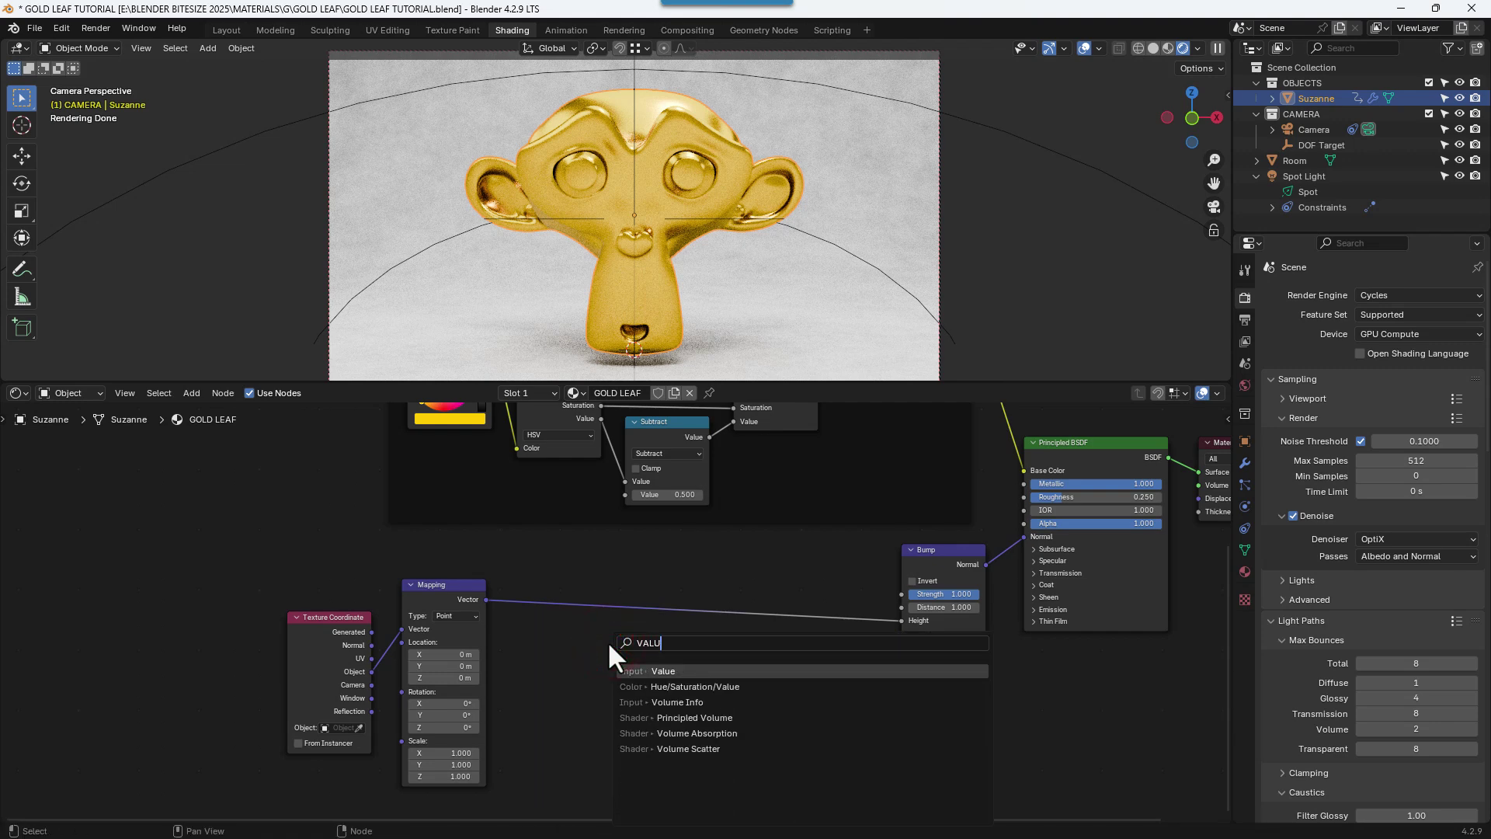
left_click(639, 672)
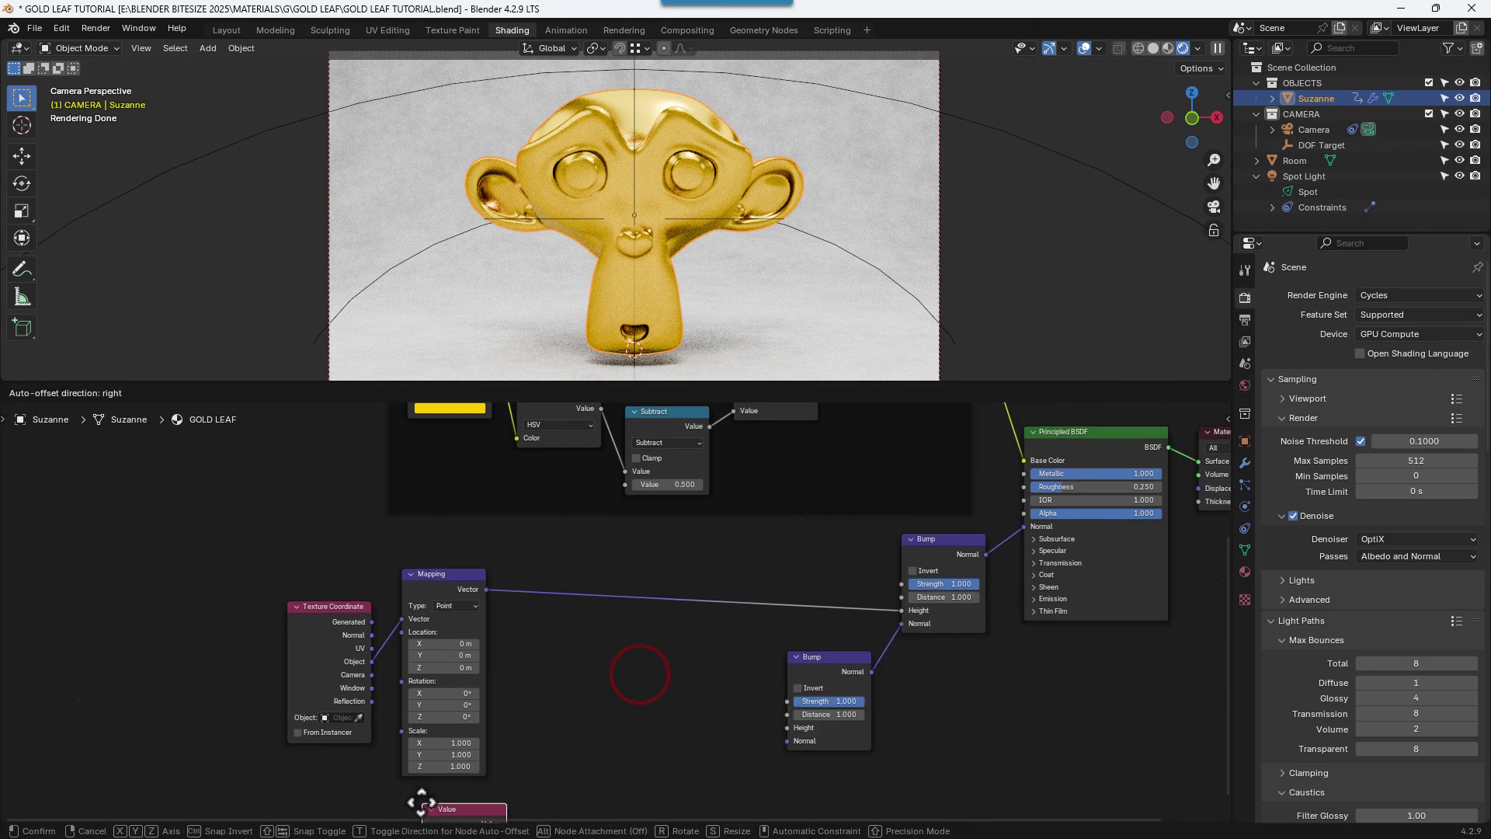
left_click(406, 762)
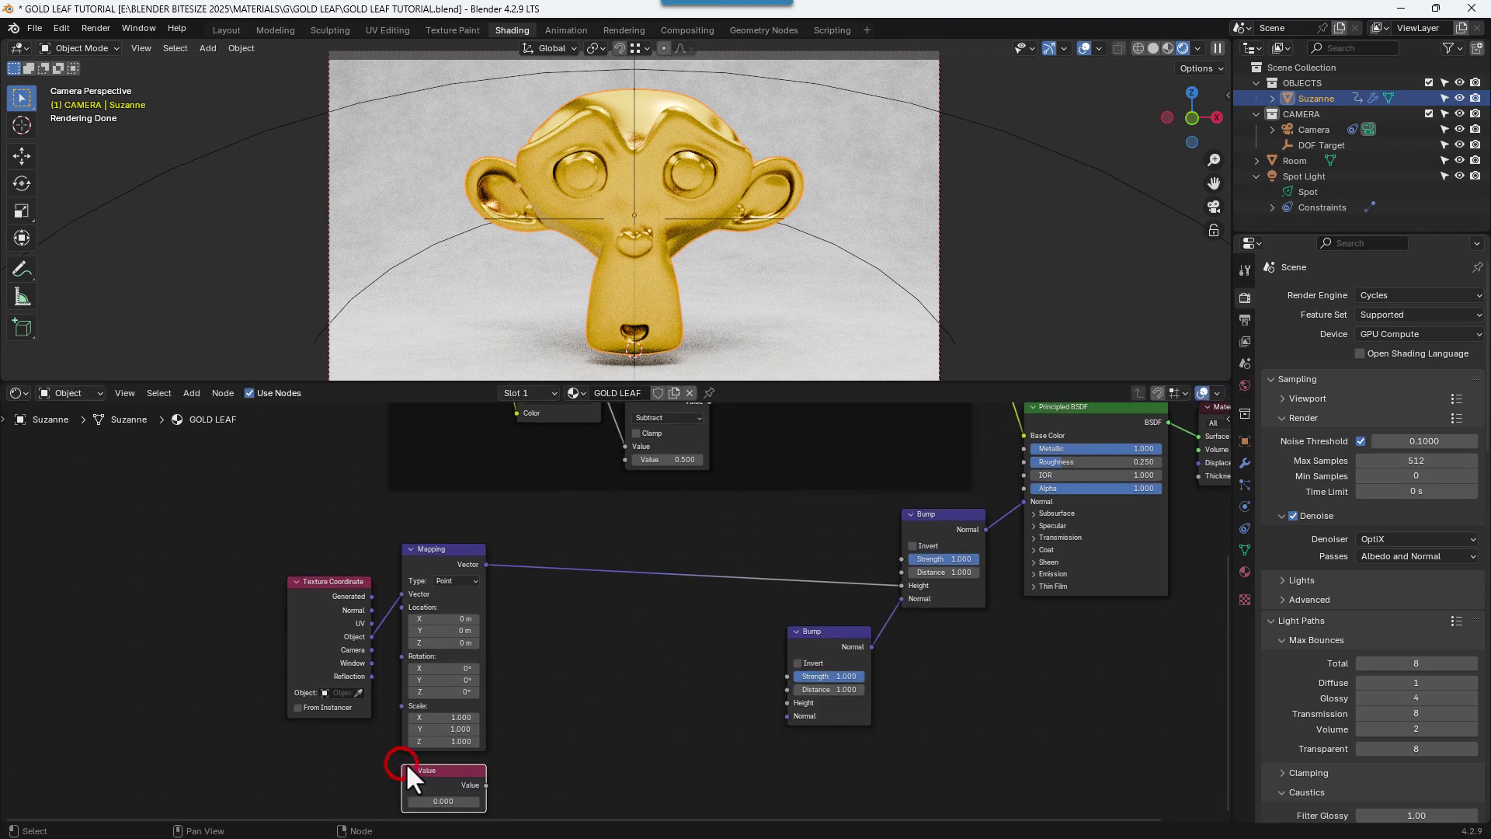
middle_click_drag(407, 761, 439, 655)
scroll(417, 738, "up", 2)
left_click(448, 735)
type("10")
key("Return")
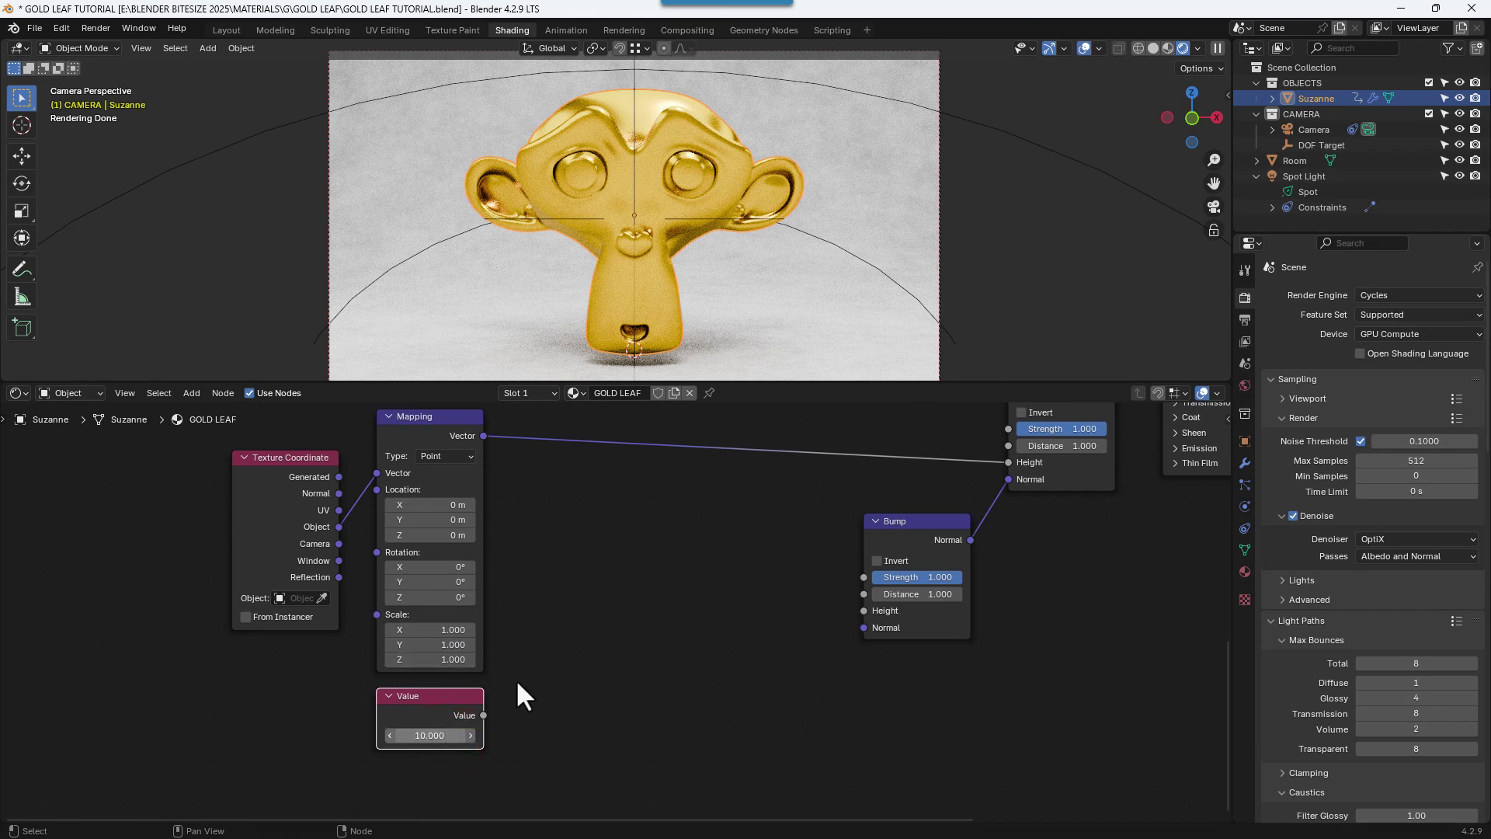
left_click(654, 624)
- Add a Noise Texture and connect its Fac to the lower Bump's Height
key("shift+a")
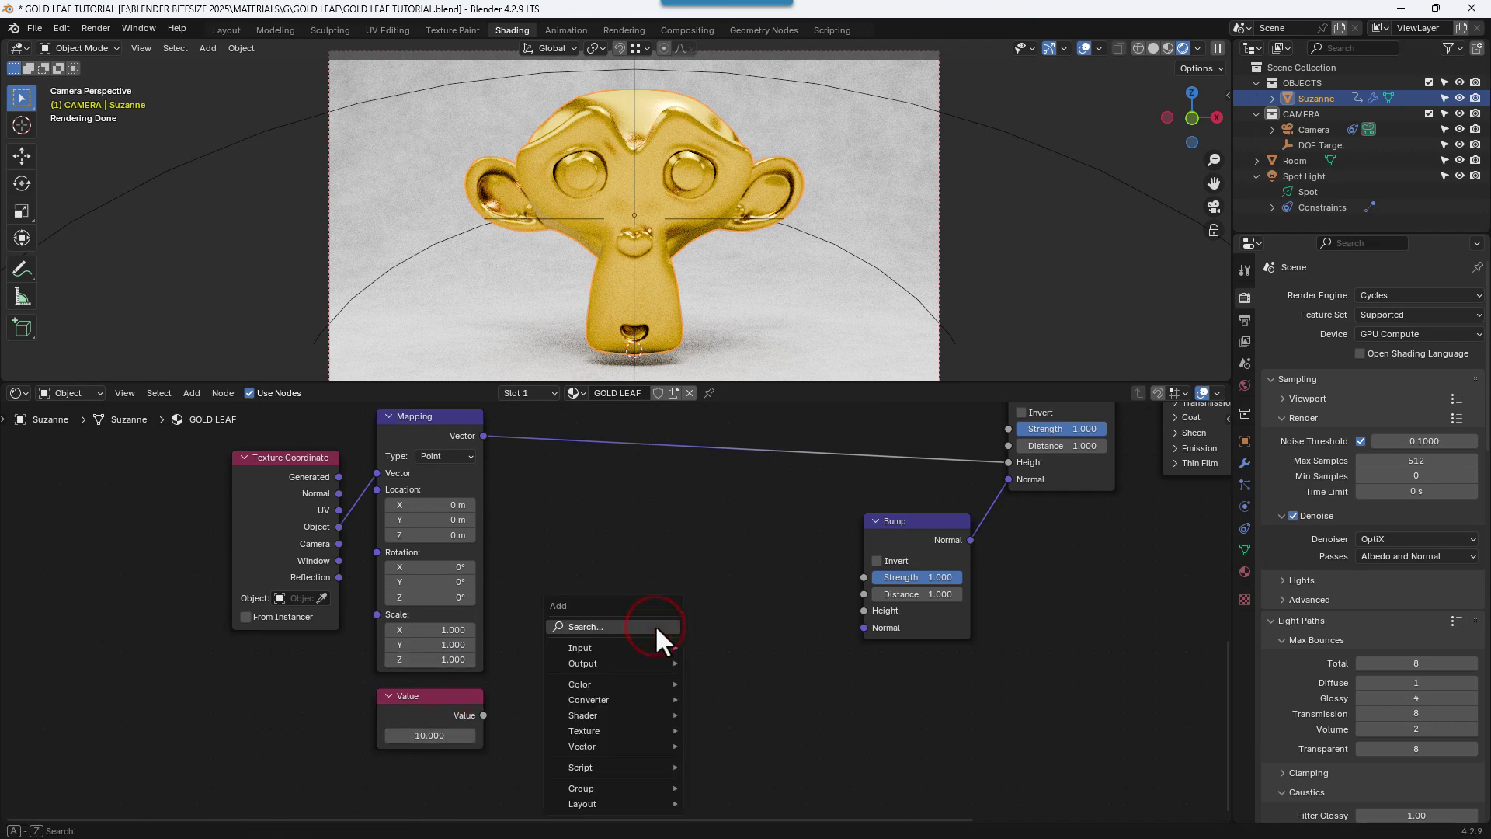
type("Noise")
key("Return")
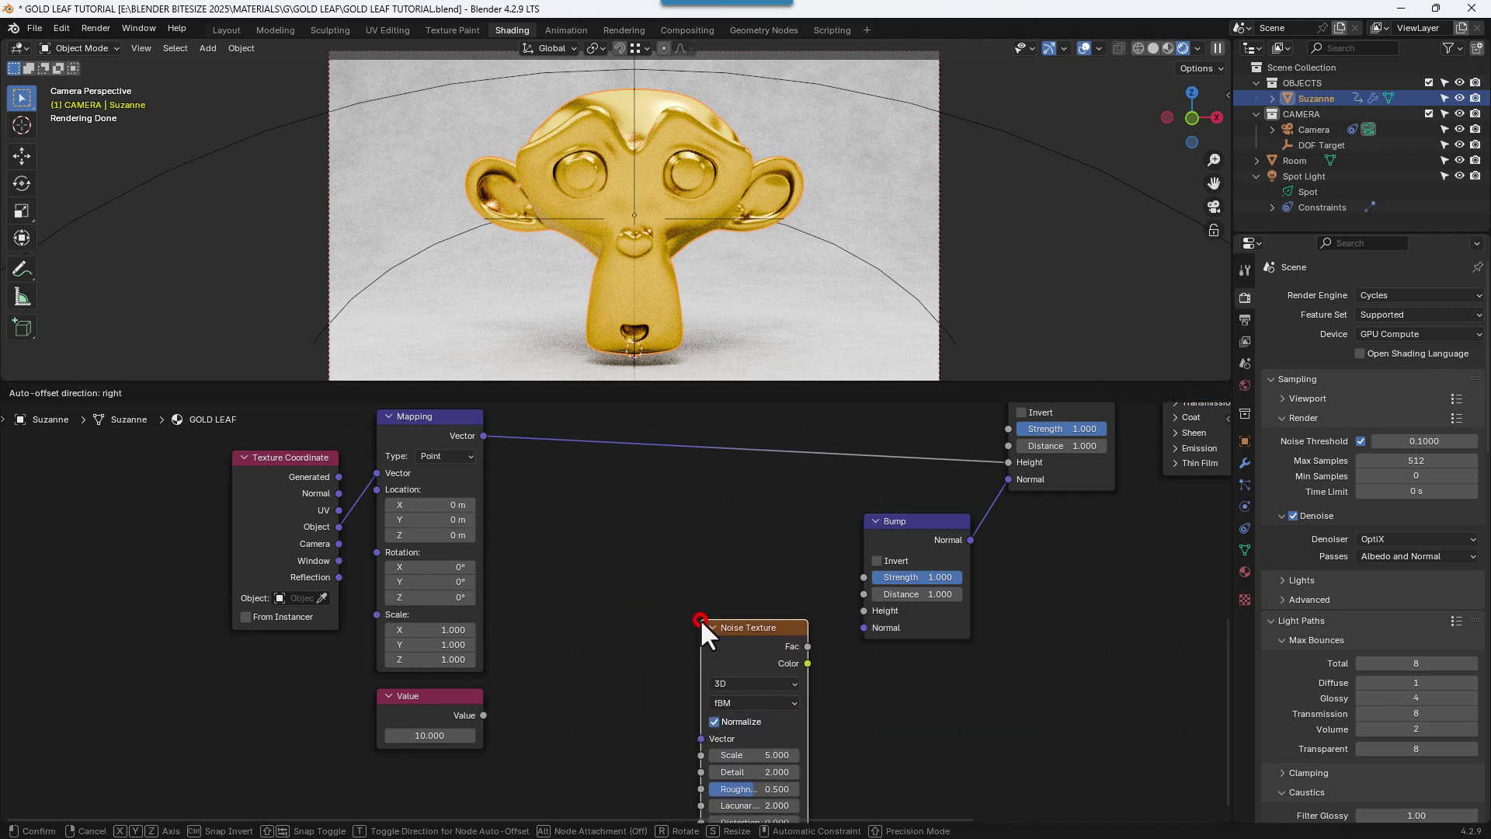
left_click(701, 618)
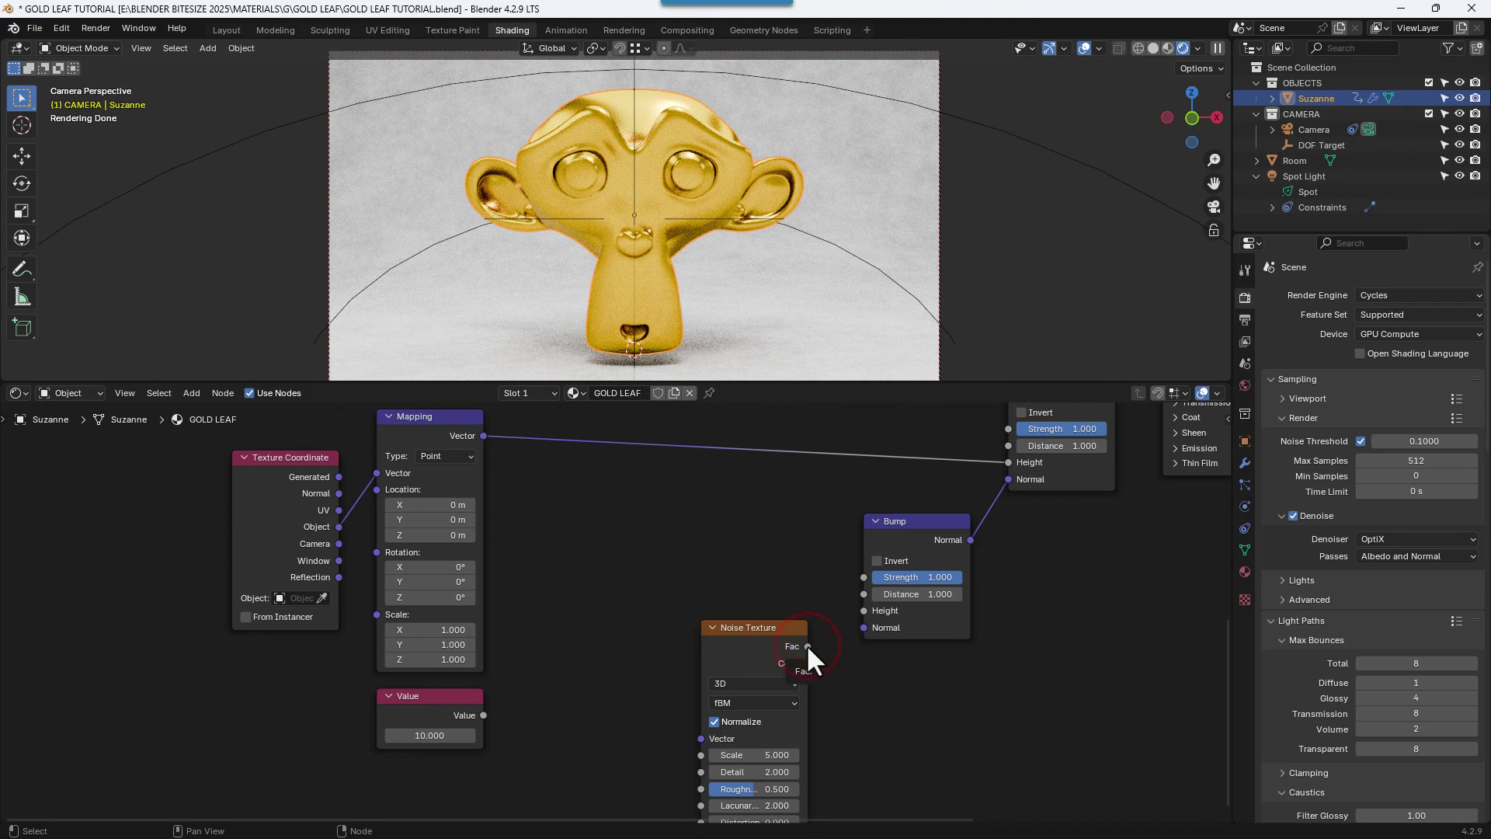
left_click_drag(808, 647, 860, 610)
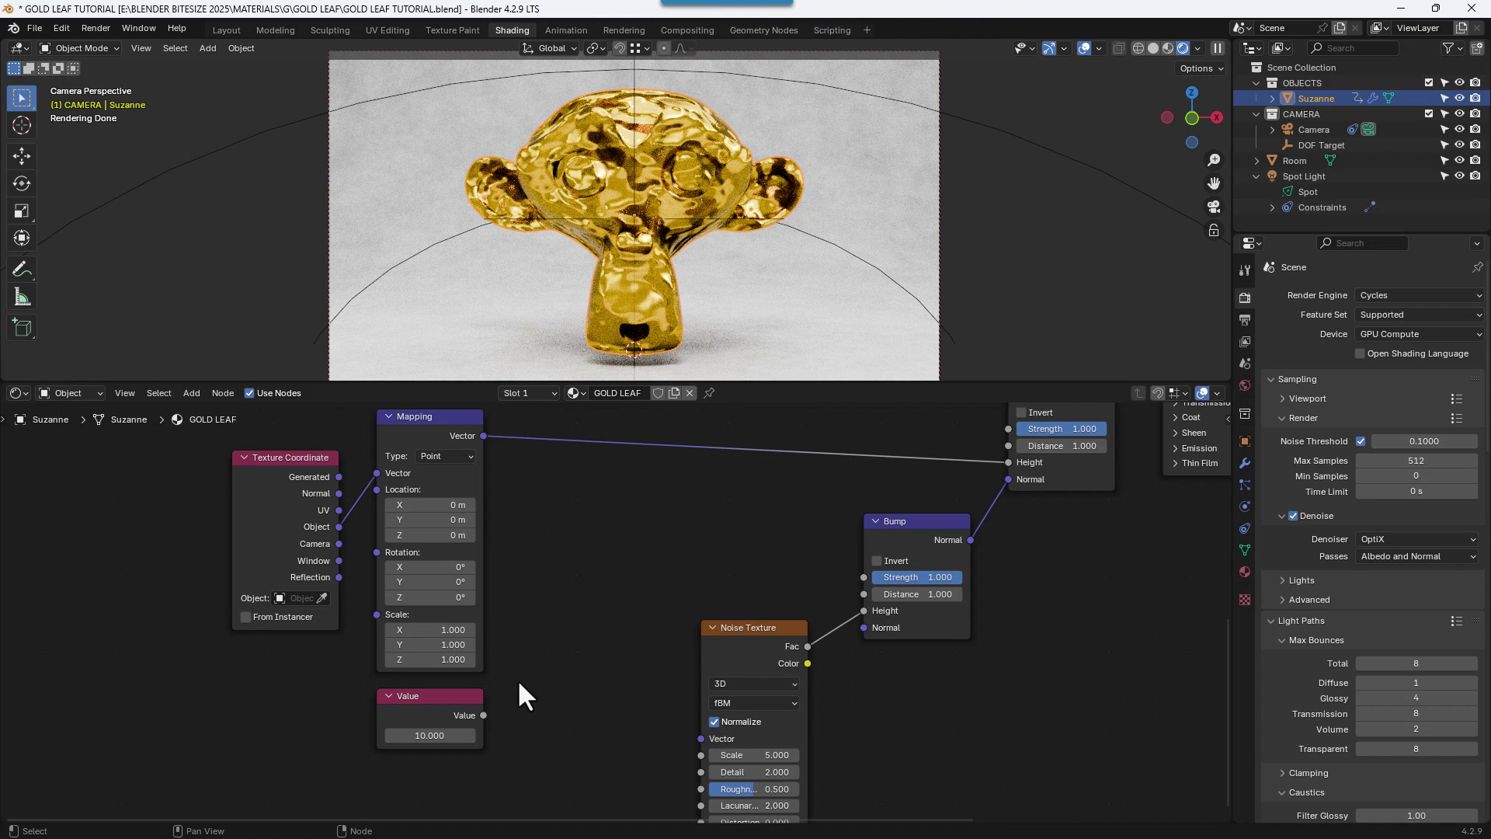
- Link the Value node's output into the Noise Texture's Vector input
left_click(481, 715)
left_click_drag(481, 715, 488, 716)
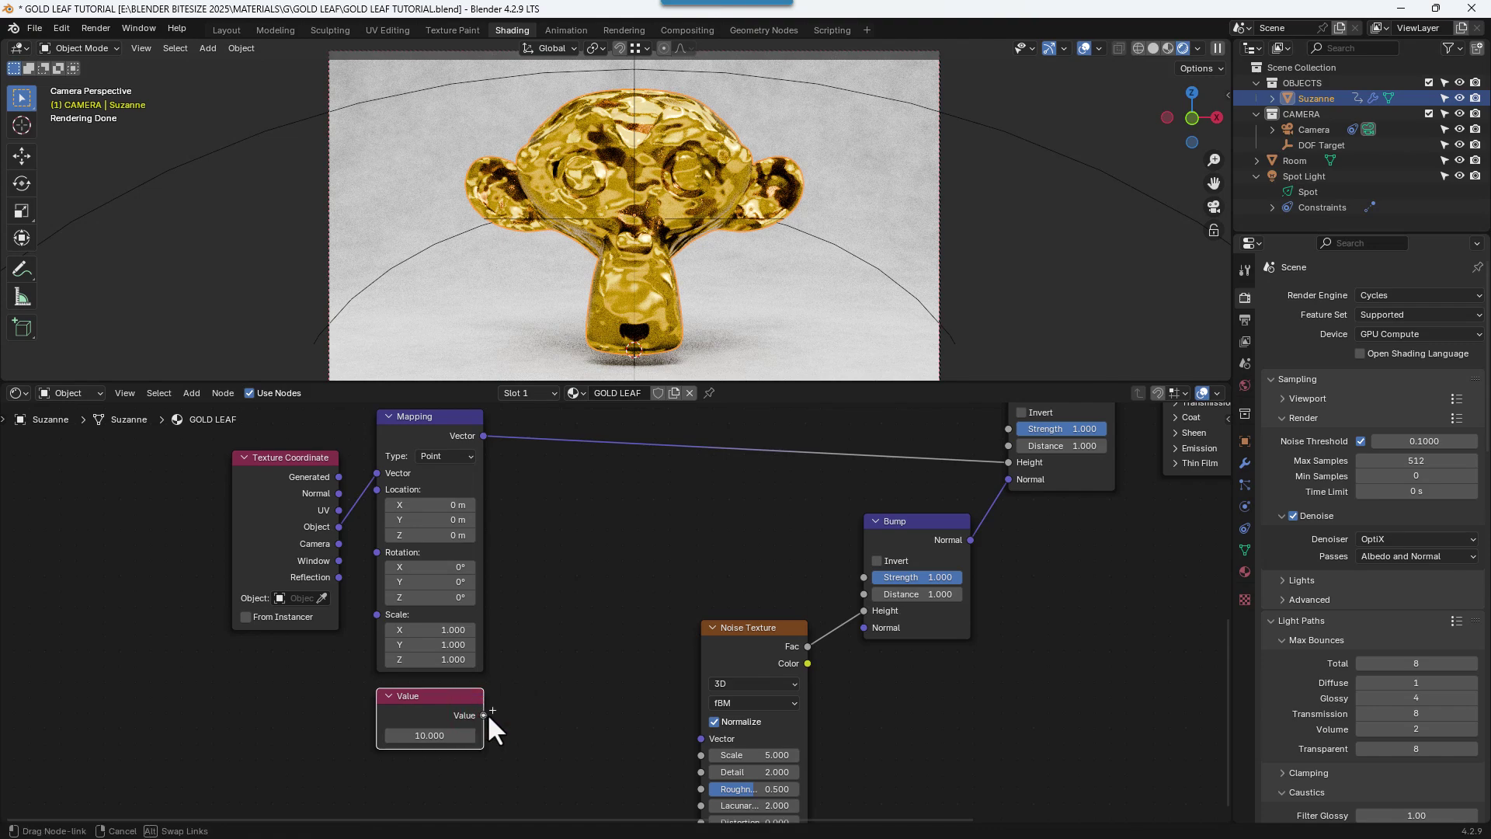
left_click_drag(579, 721, 678, 730)
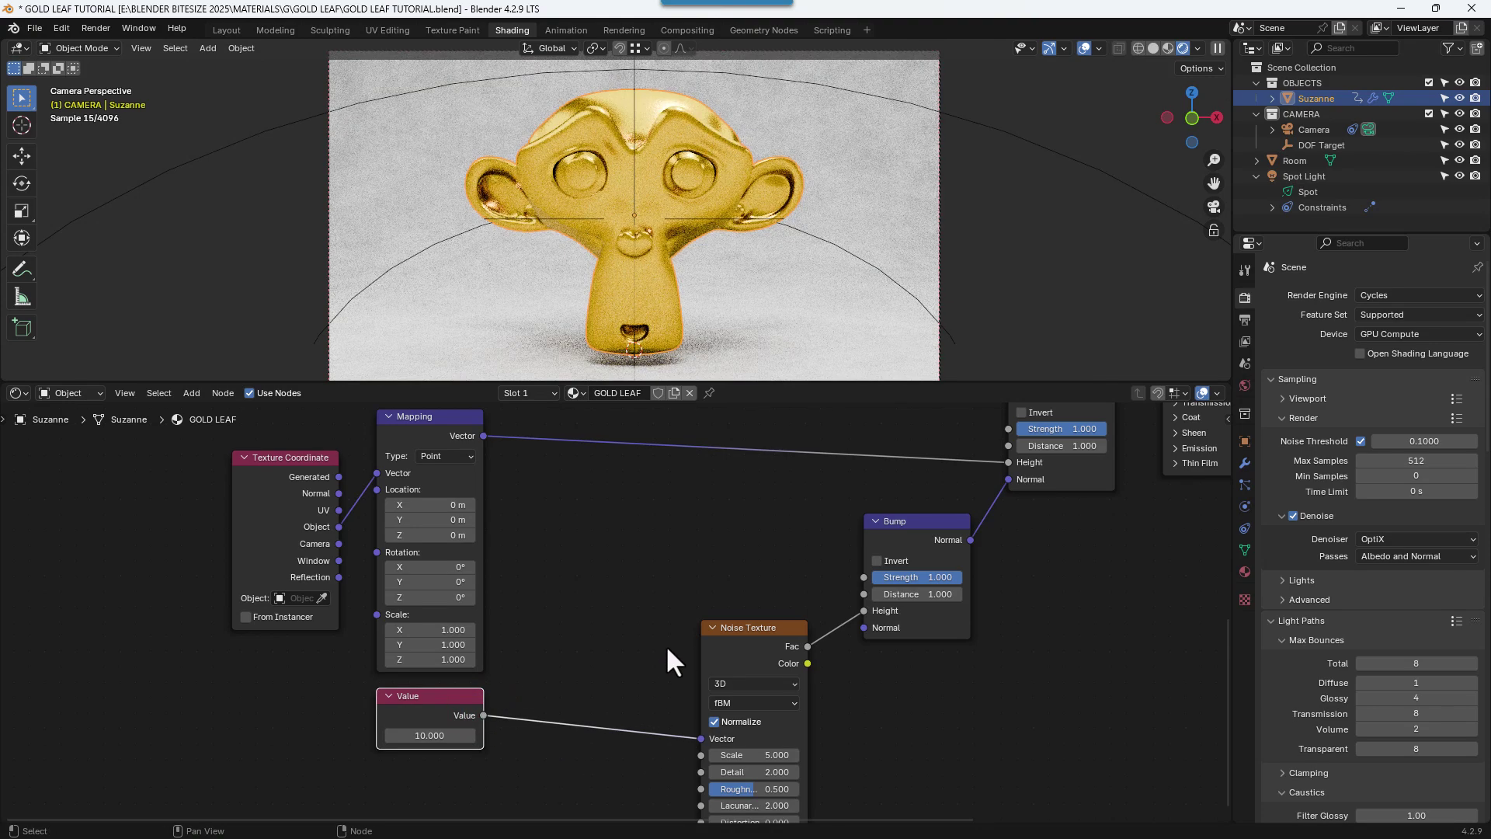
- Insert a Mix Color node into the Mapping-to-Bump link
left_click(665, 645)
key("shift+a")
type("MI")
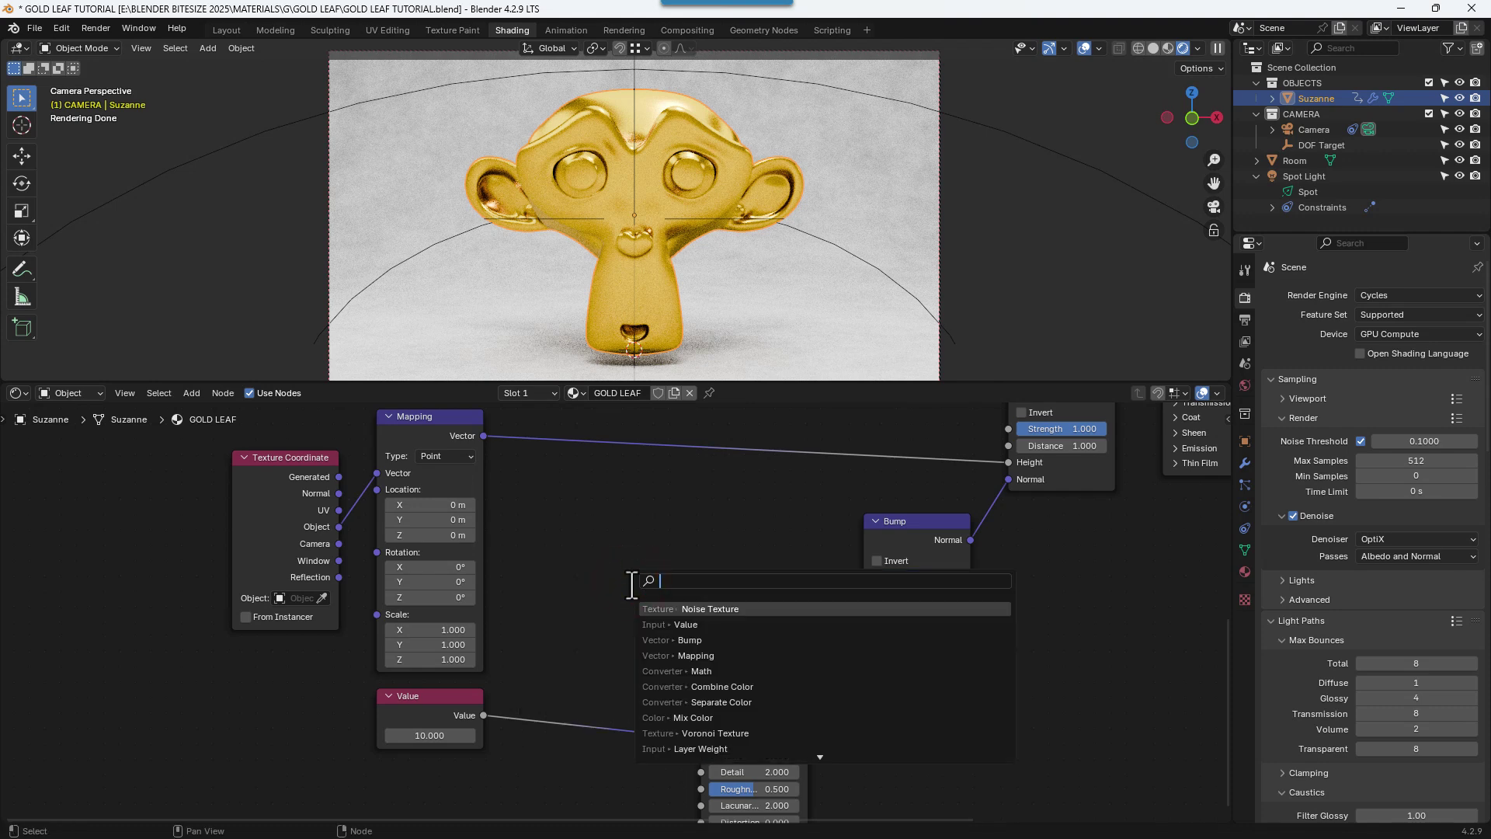
type("X COL")
key("Return")
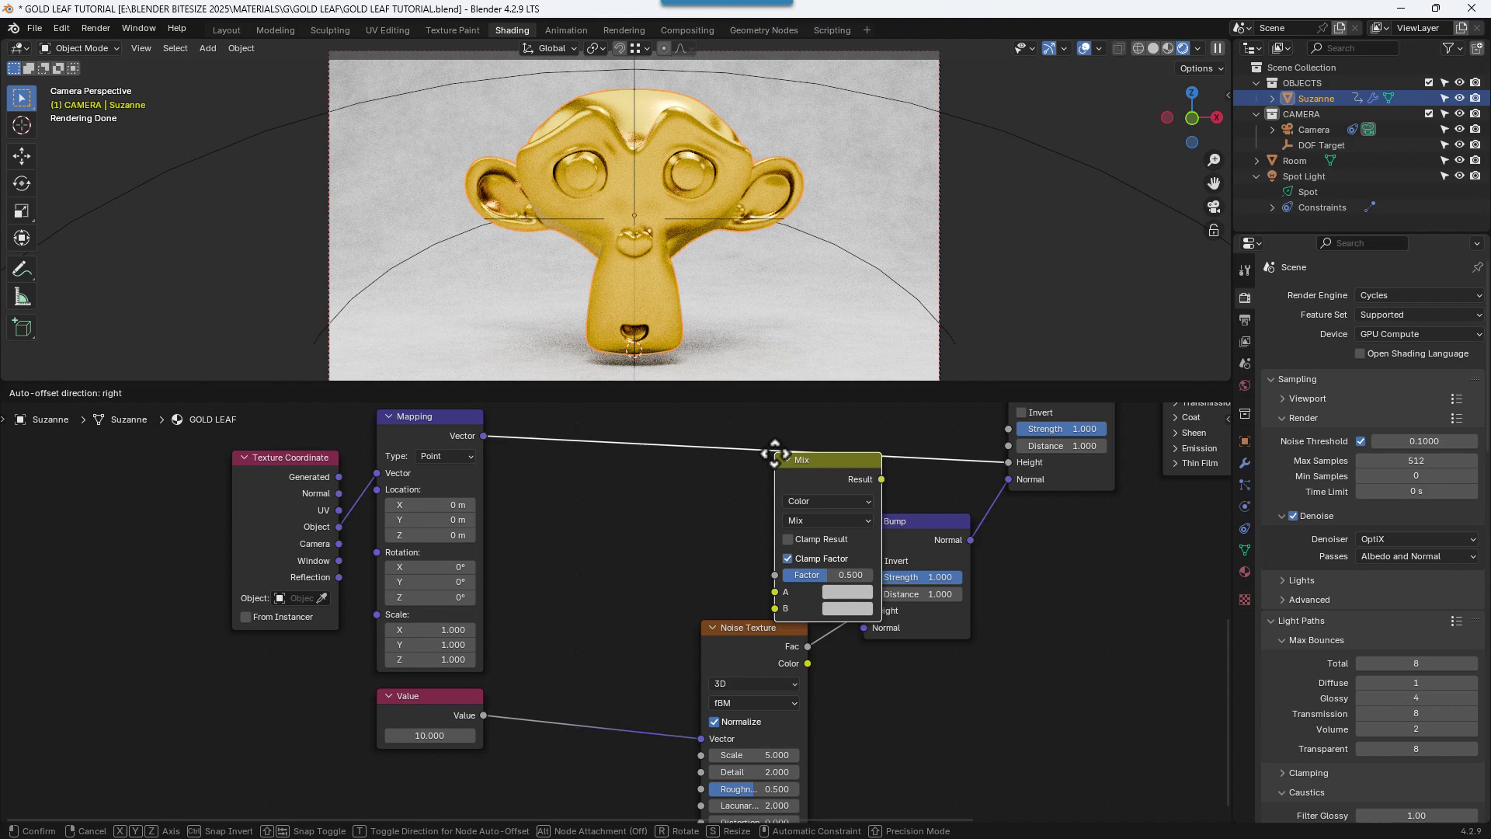
left_click(855, 512)
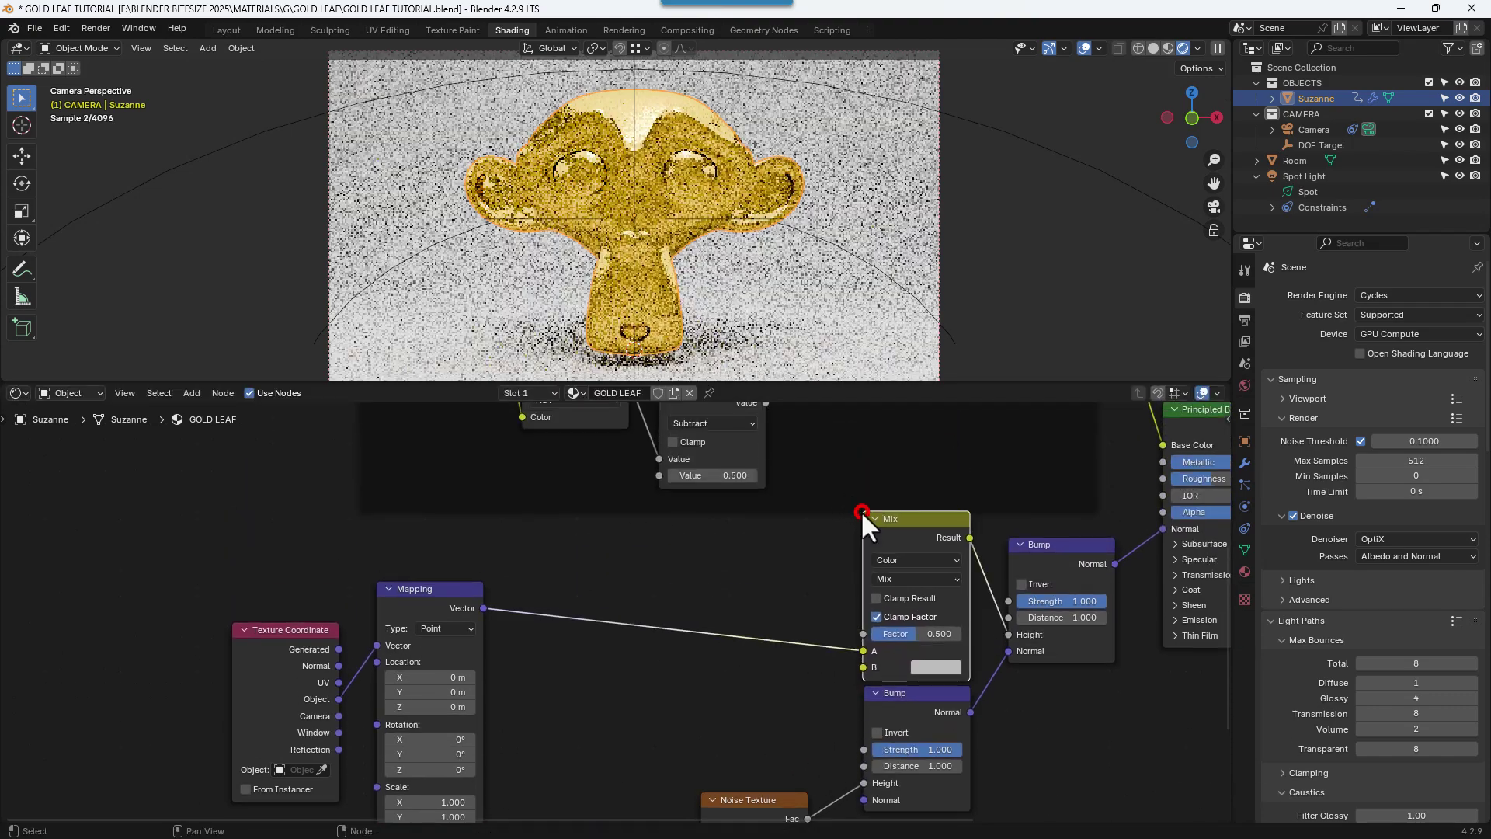
- Duplicate the Noise Texture into Mix A and plug the lower noise's Fac into Mix B
scroll(1036, 696, "down", 1)
middle_click_drag(1036, 696, 1022, 621)
left_click(716, 712)
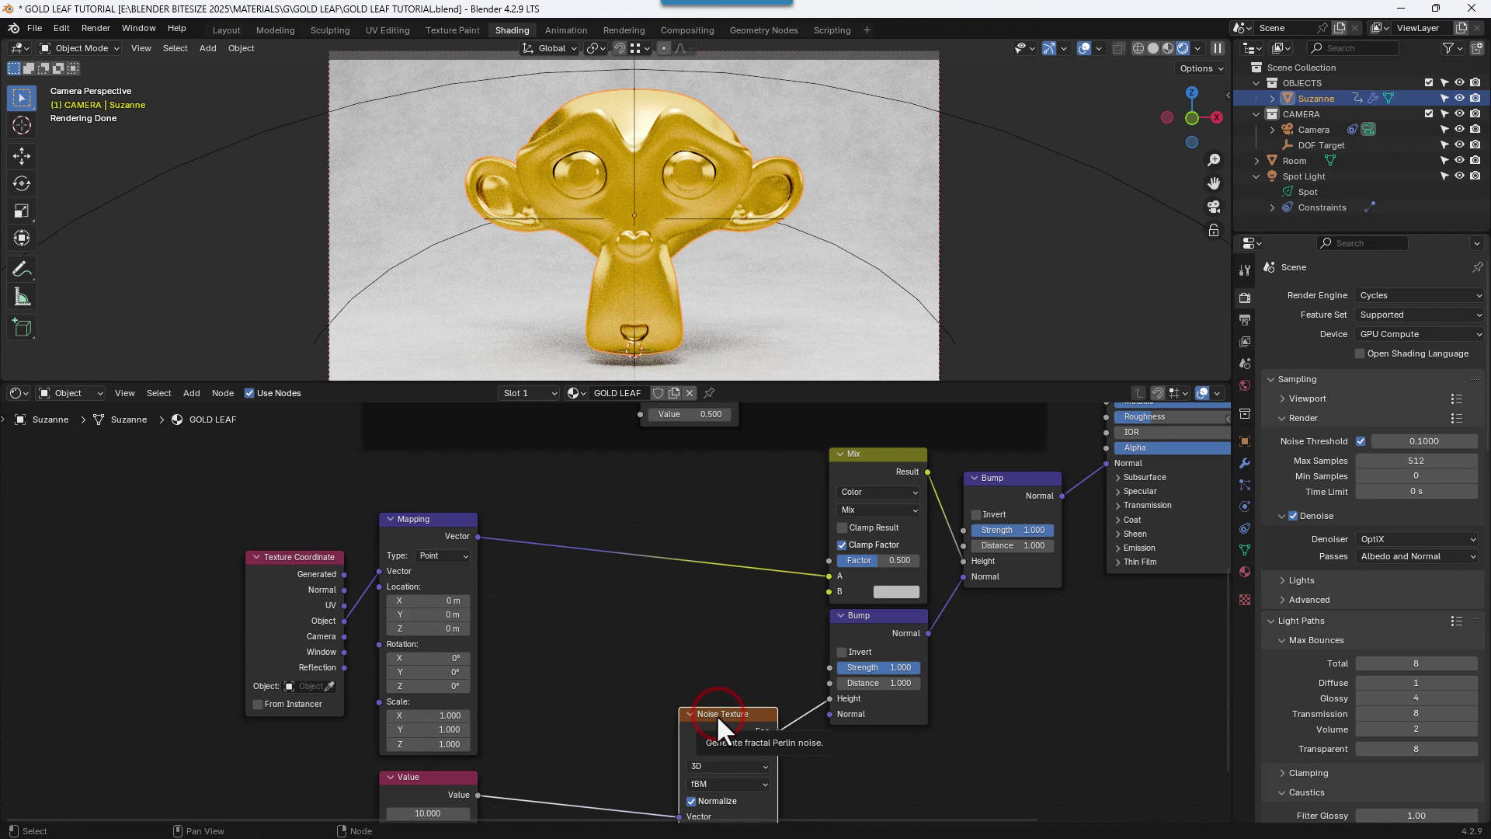
key("shift+d")
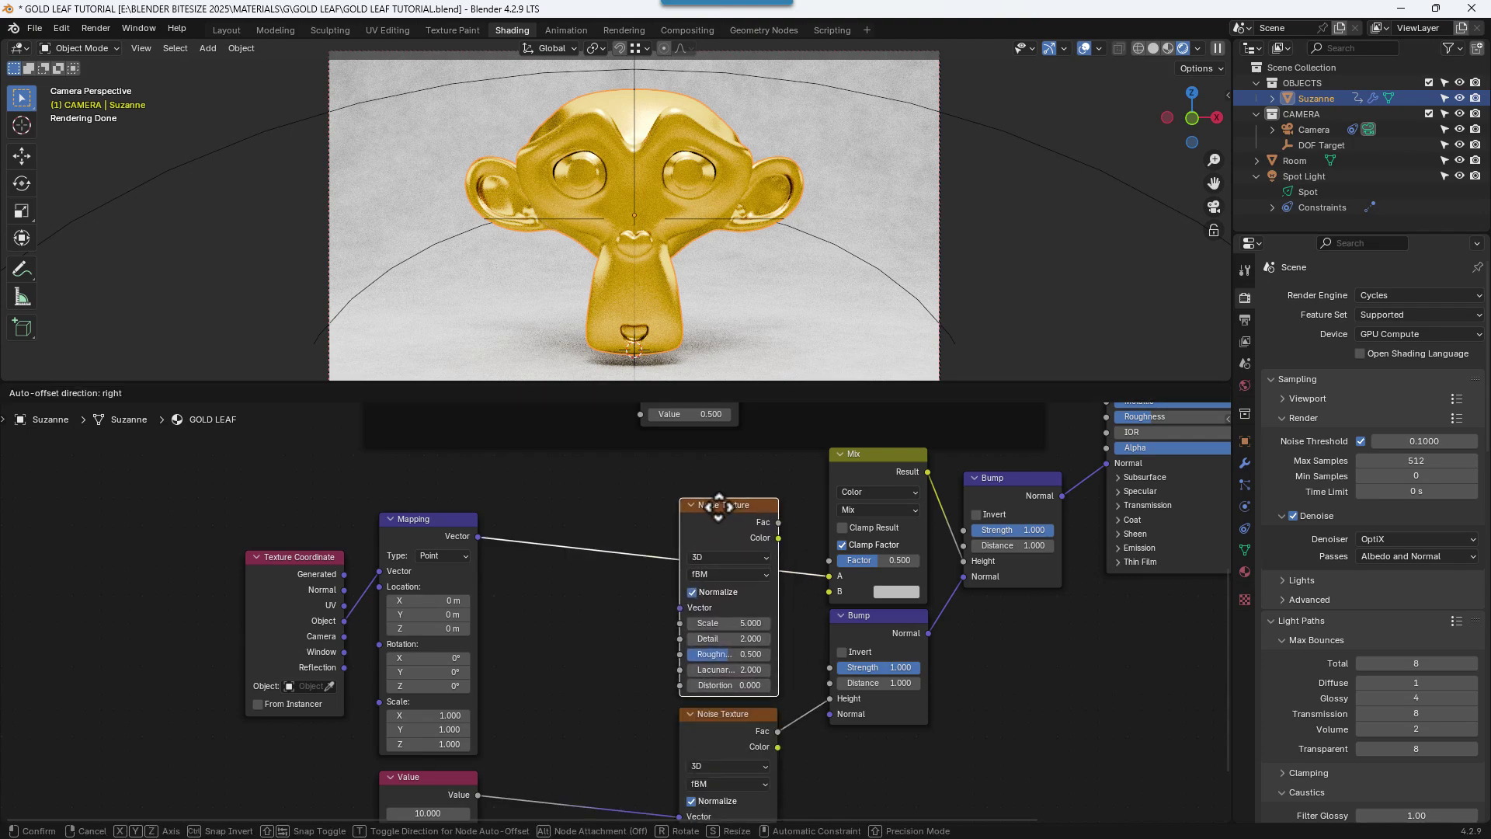
left_click(716, 505)
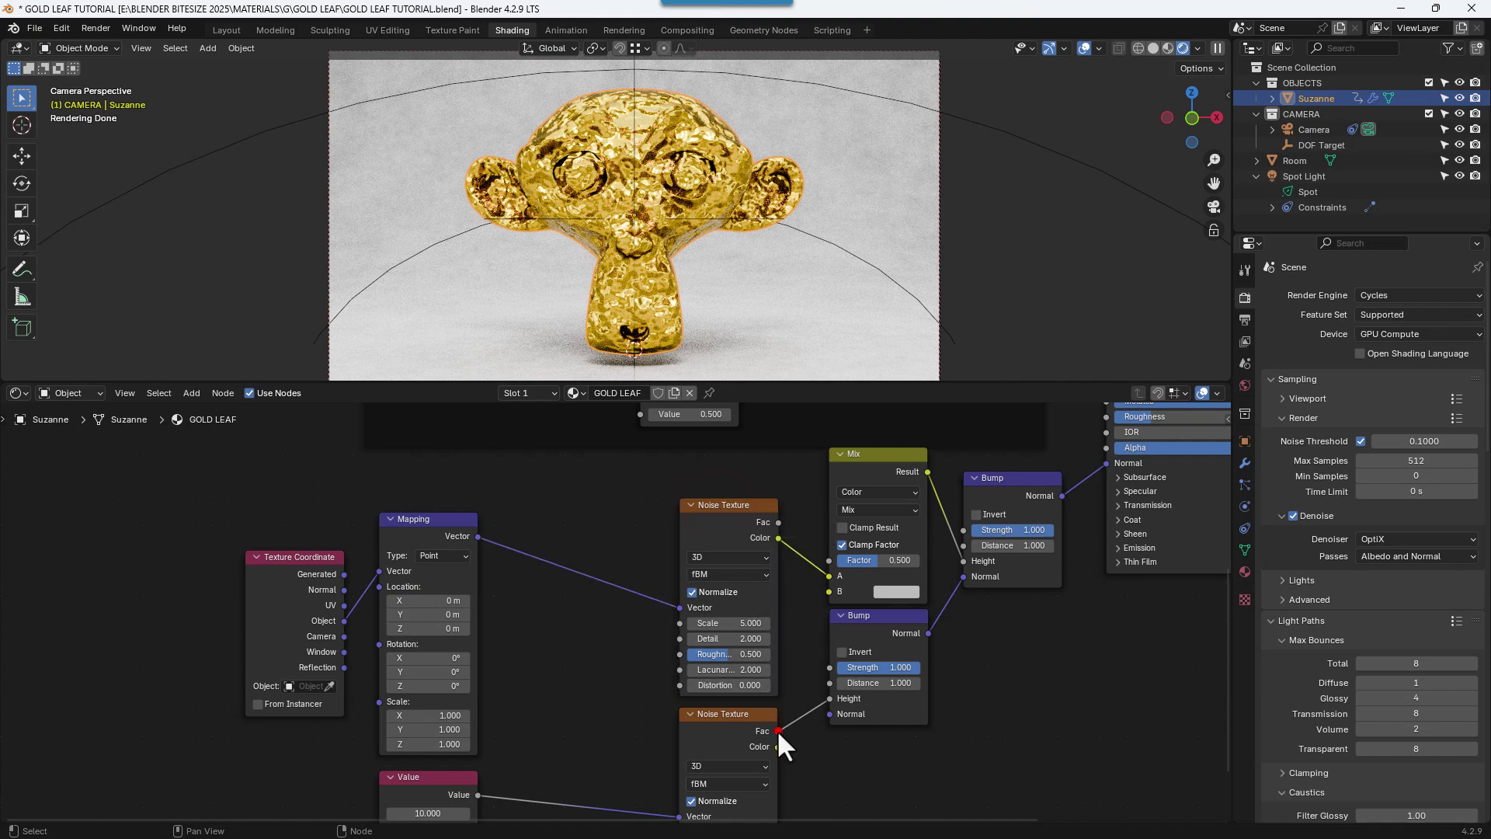
left_click_drag(776, 731, 816, 598)
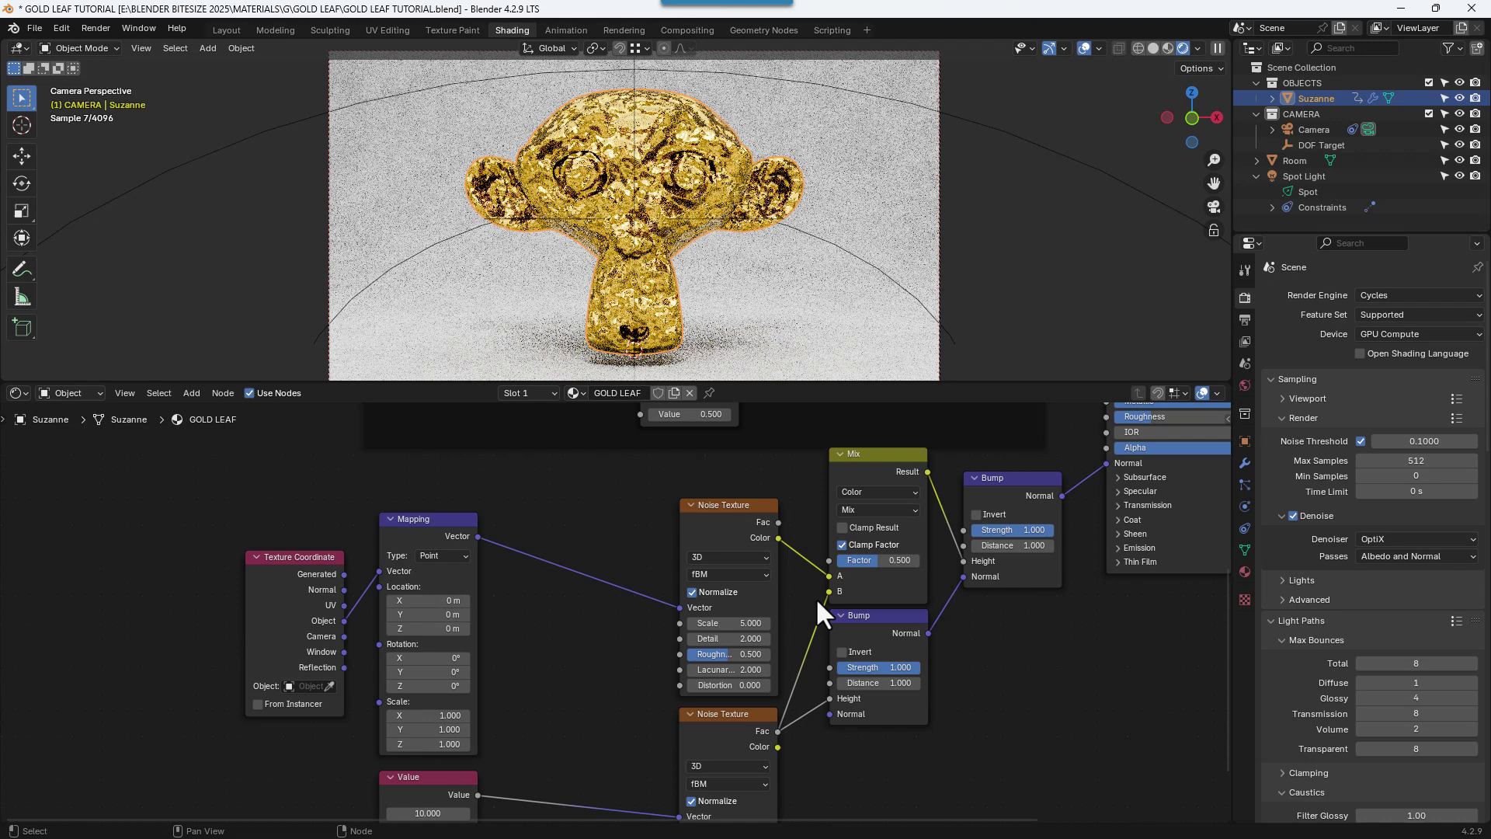
middle_click_drag(795, 645, 873, 535)
- Insert a Math node on the Value-to-Noise link and set it to Divide
key("shift+a")
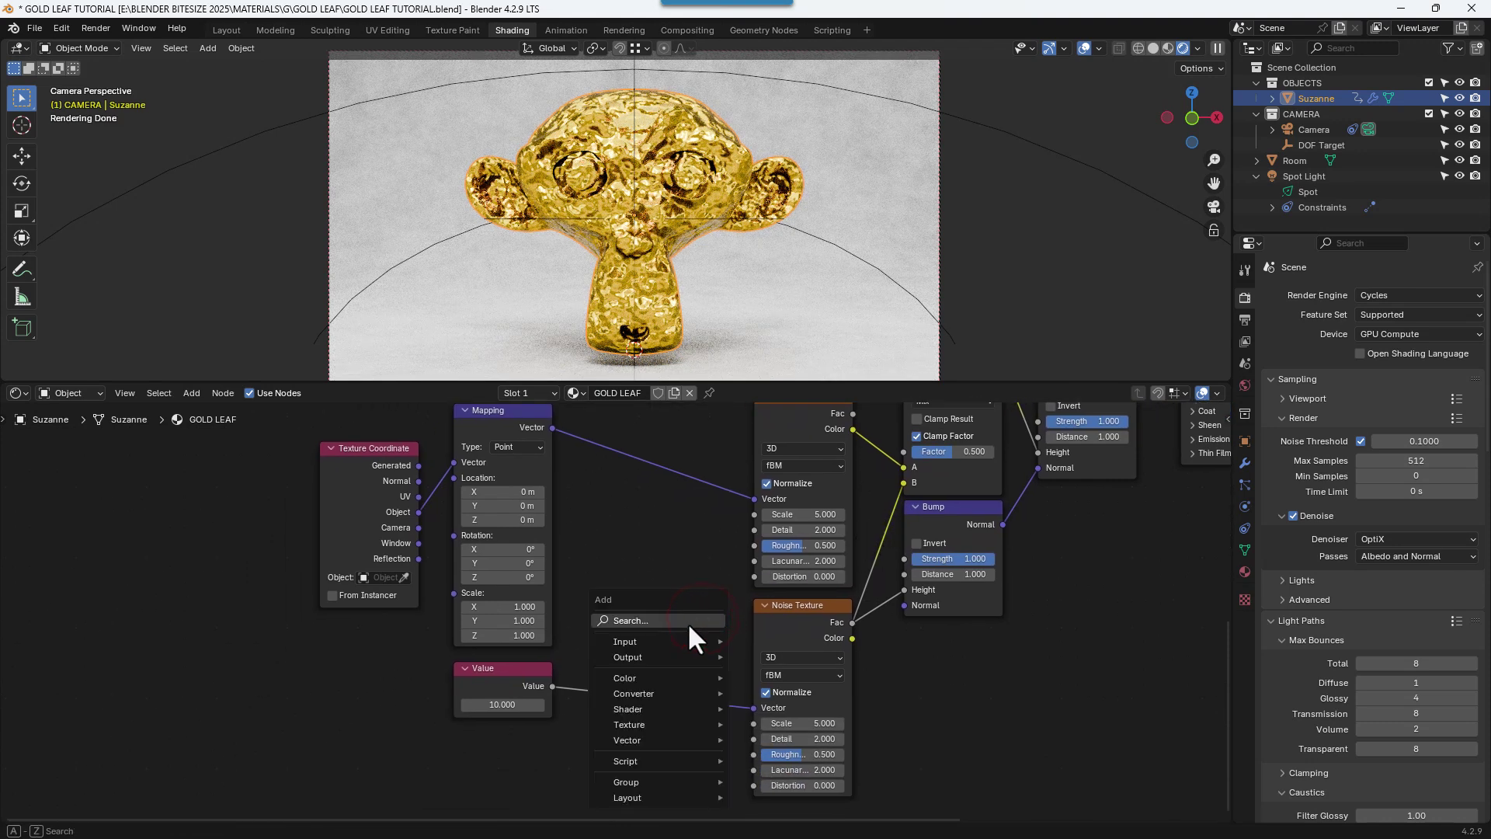
type("MAth")
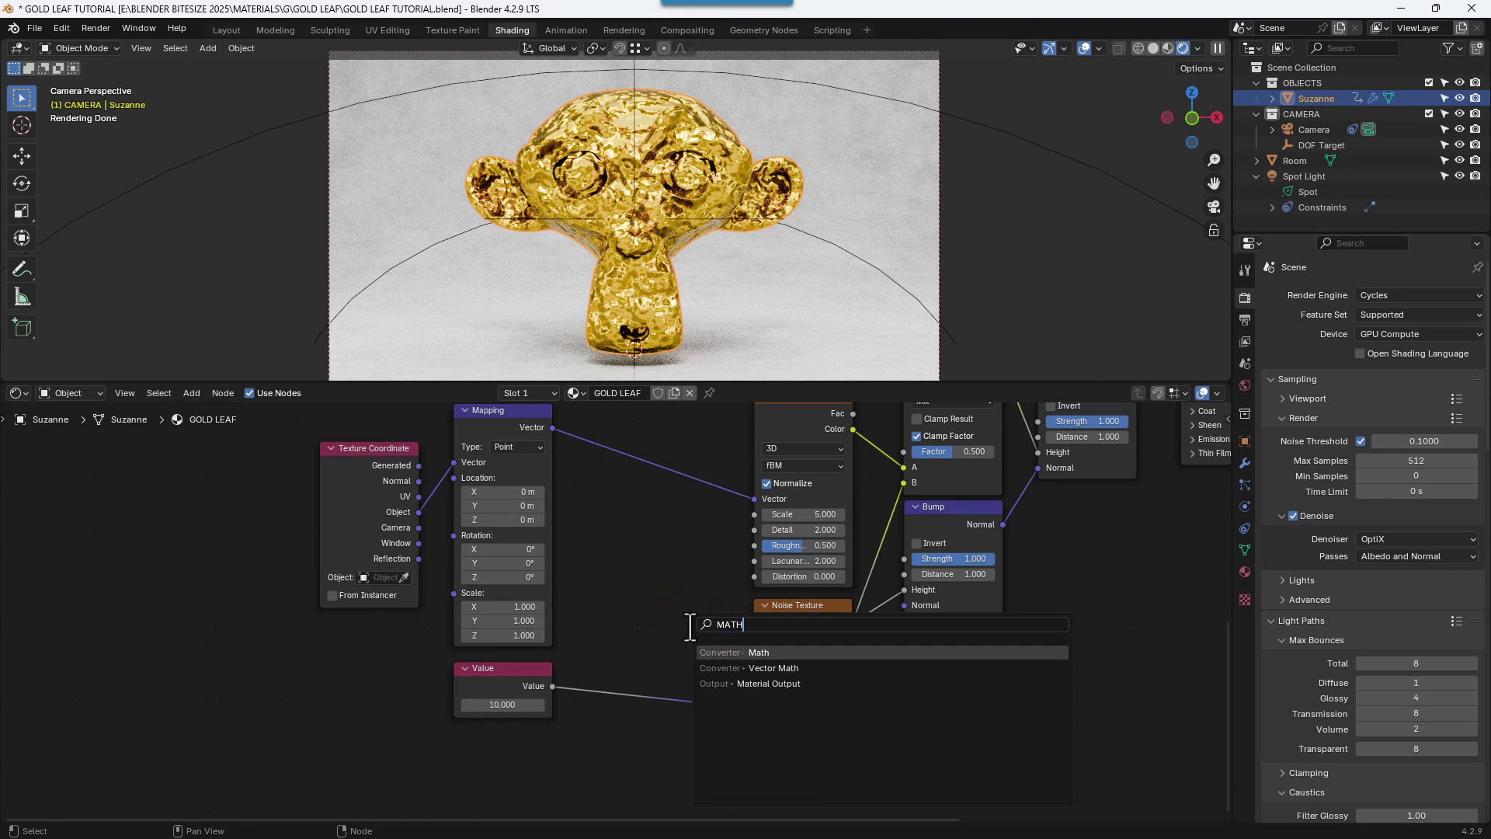
key("Return")
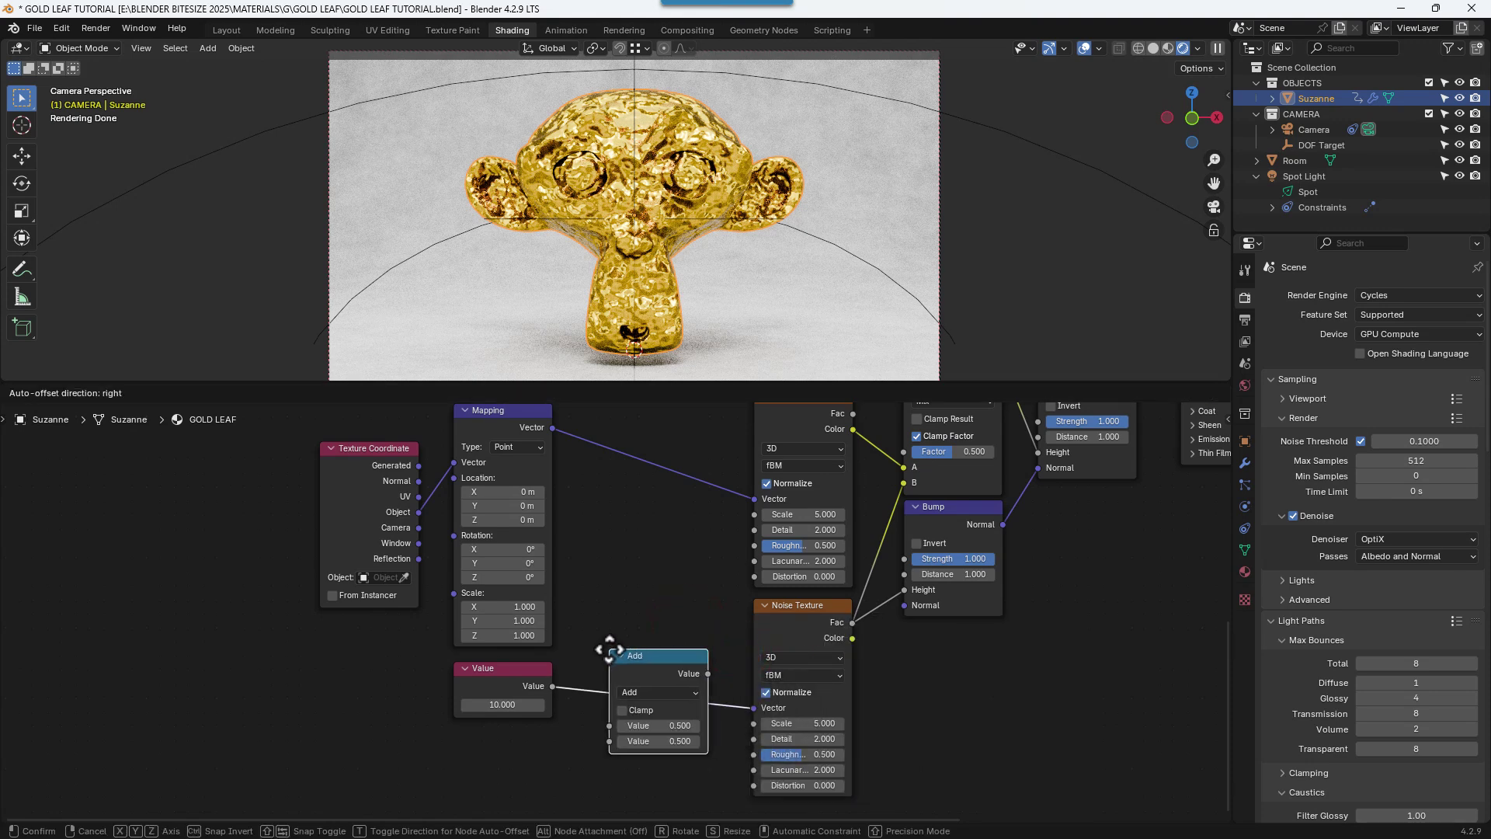
left_click(610, 650)
left_click(644, 692)
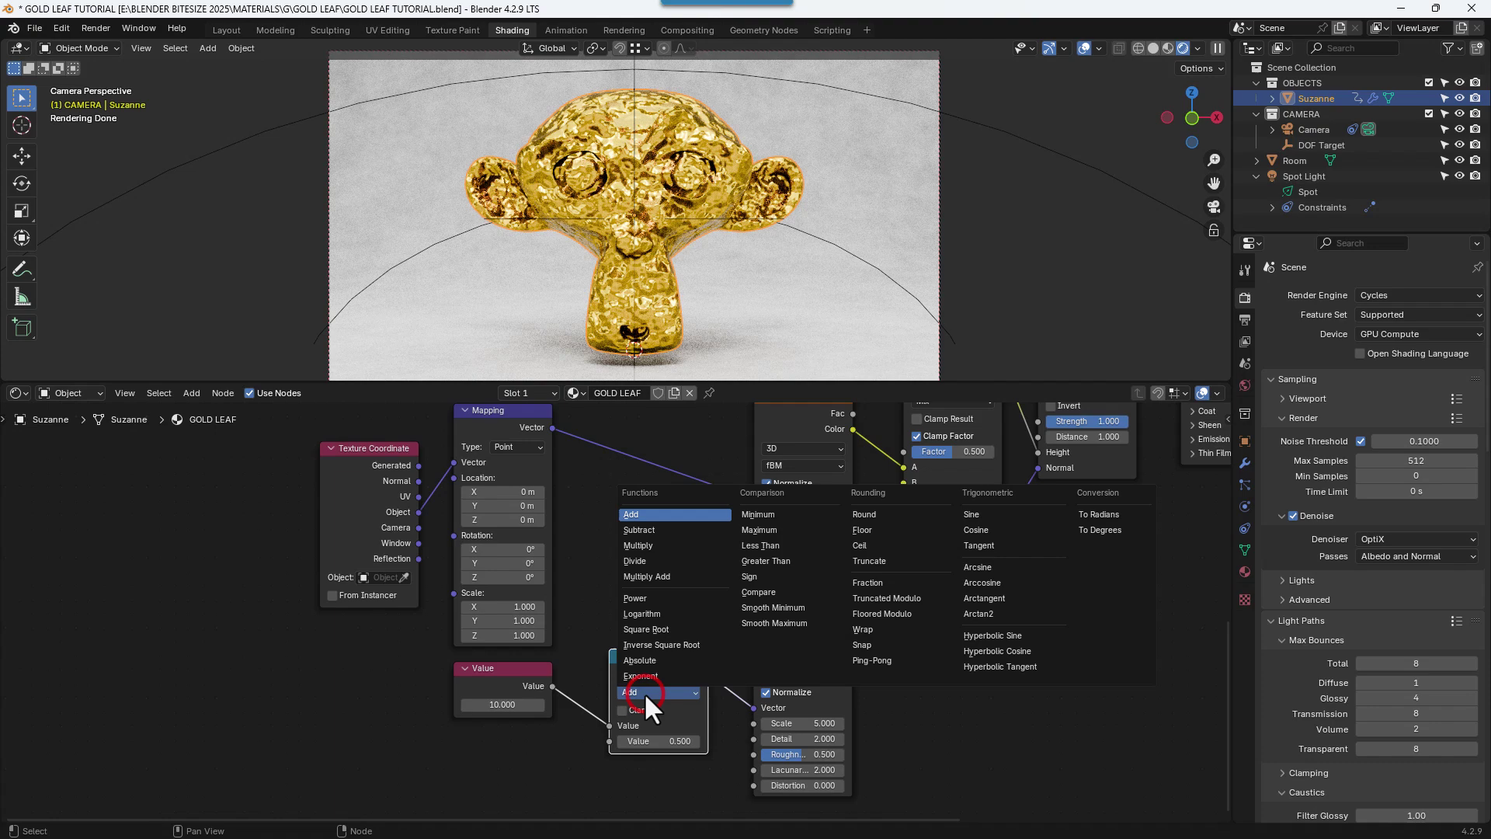
left_click(637, 560)
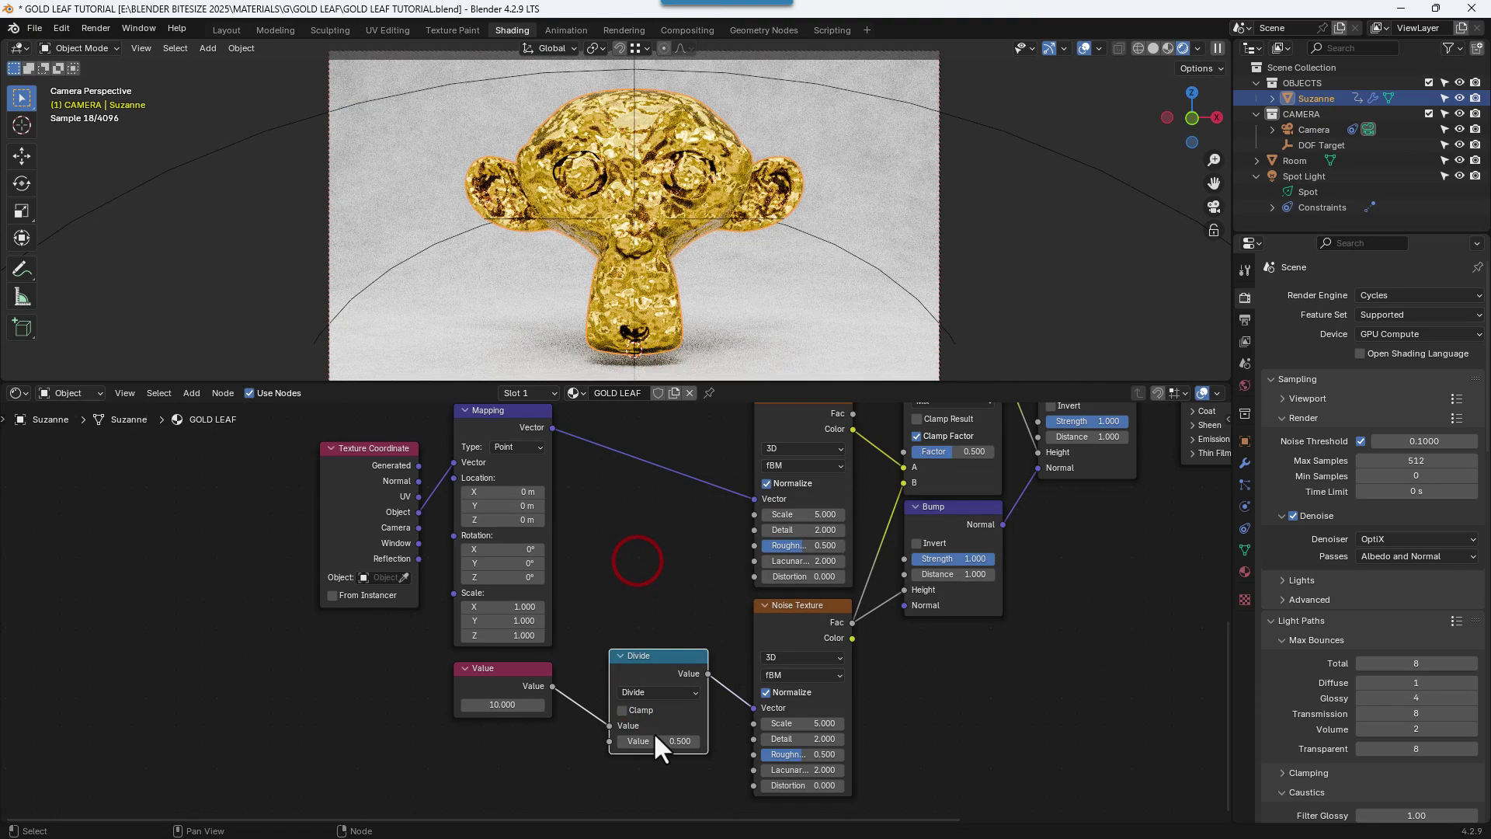
- Set the Divide node's second value to 5
middle_click_drag(654, 731, 647, 615)
scroll(646, 615, "up", 2)
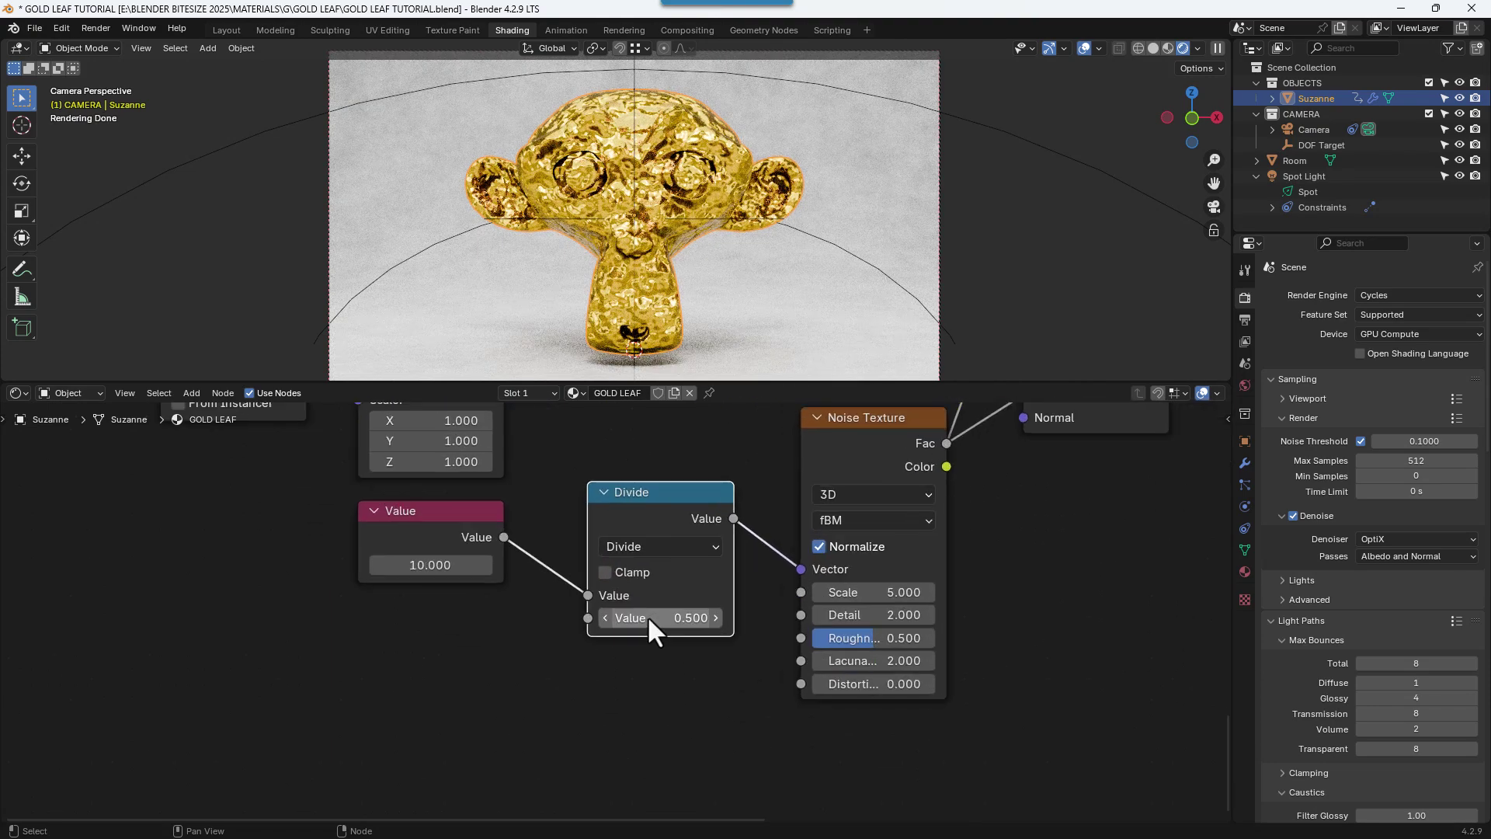
type("5")
key("Return")
scroll(668, 576, "down", 5)
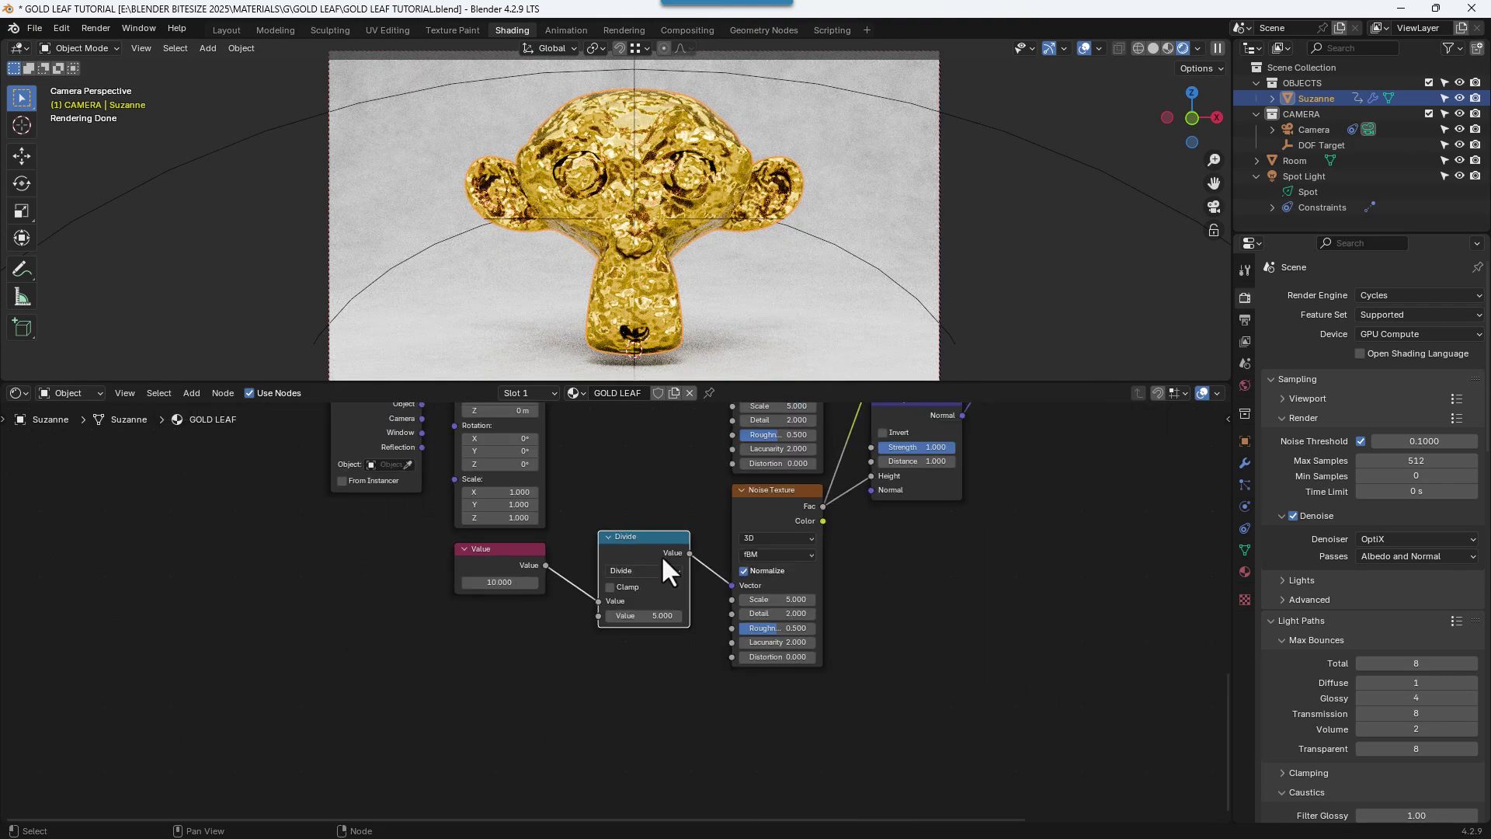
middle_click_drag(626, 599, 594, 669)
scroll(613, 643, "down", 1)
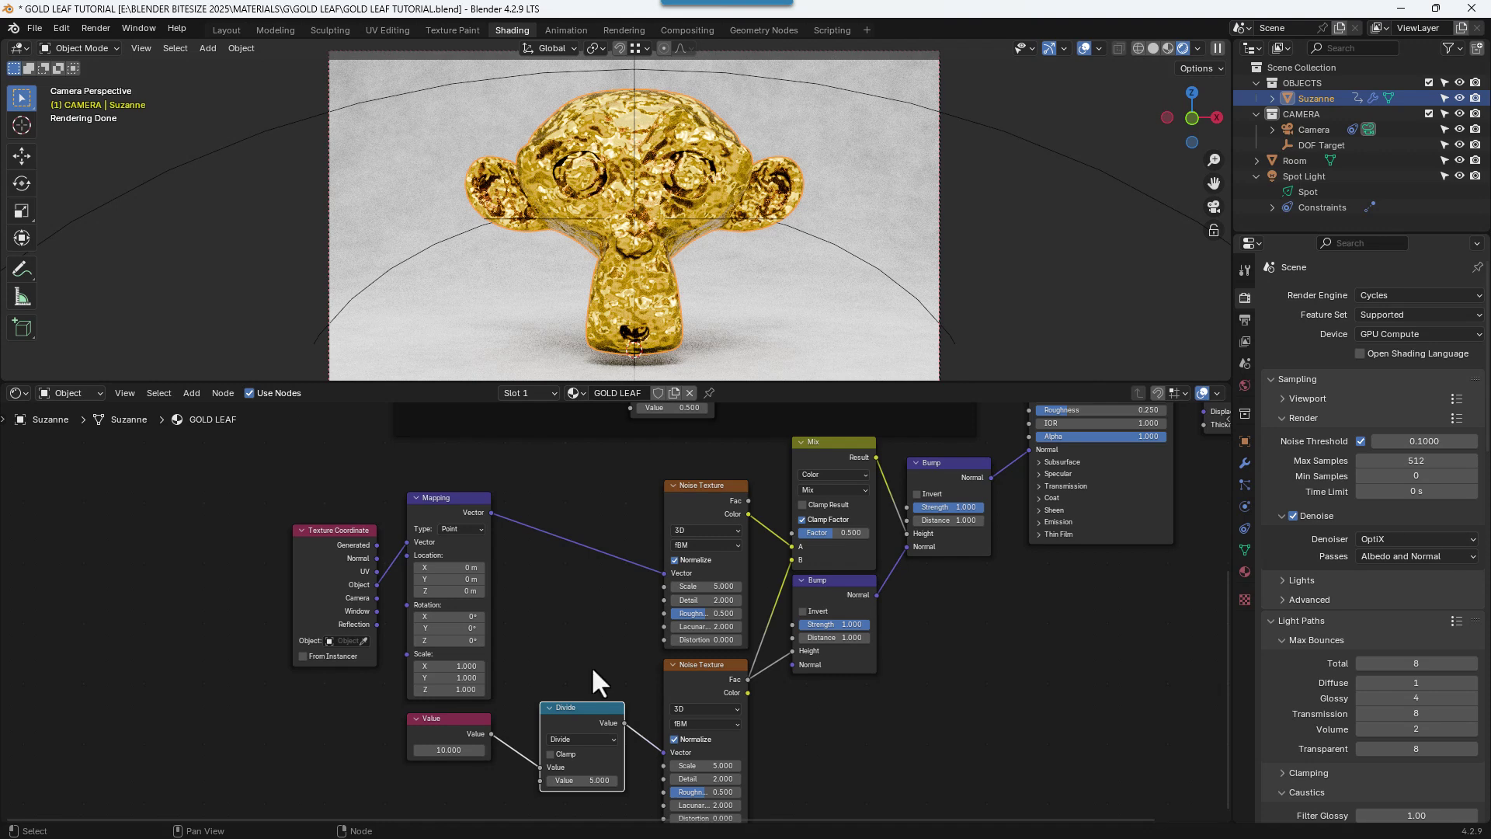
- Set the upper Bump node's Strength to 0.1 and Distance to 0.2
left_click(956, 509)
type("0.1")
key("Tab")
type("0.2")
key("Return")
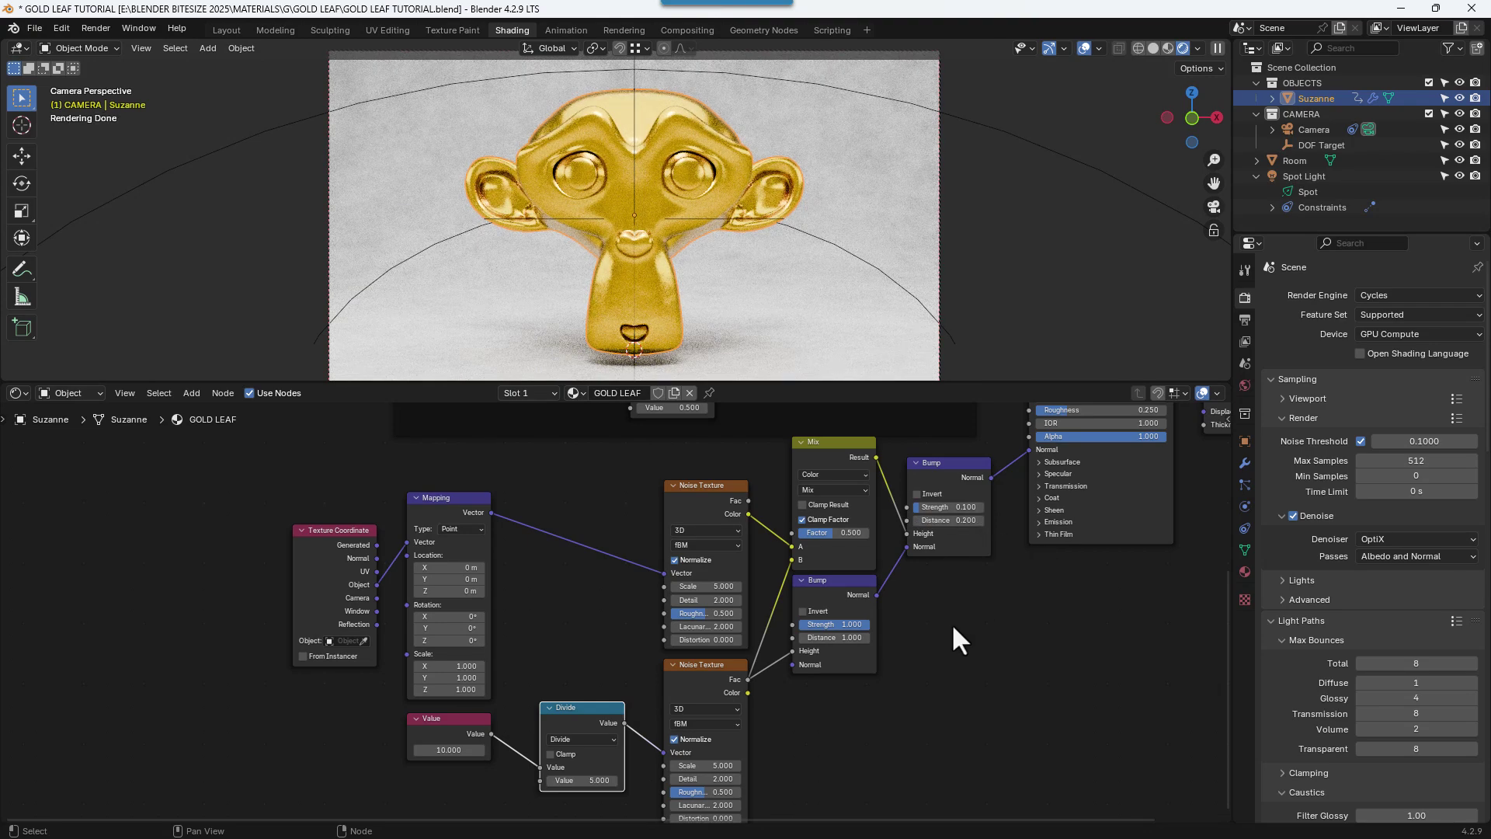
- Link Value and Divide to the two Noise Scales, and Mapping's Vector to the lower noise
left_click(719, 601)
key("BackSpace")
key("Escape")
left_click_drag(492, 733, 650, 591)
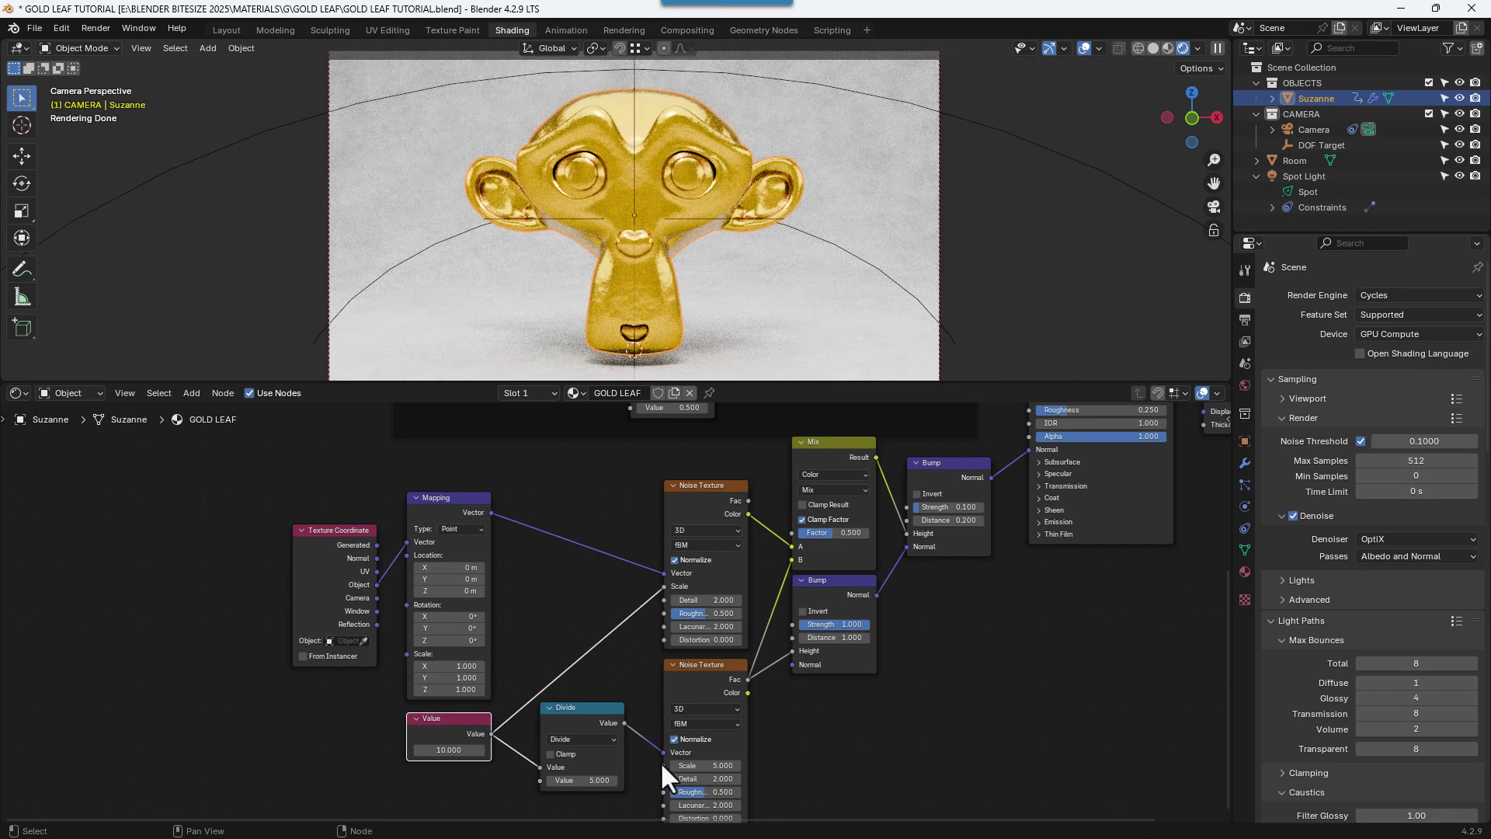
left_click_drag(623, 722, 659, 771)
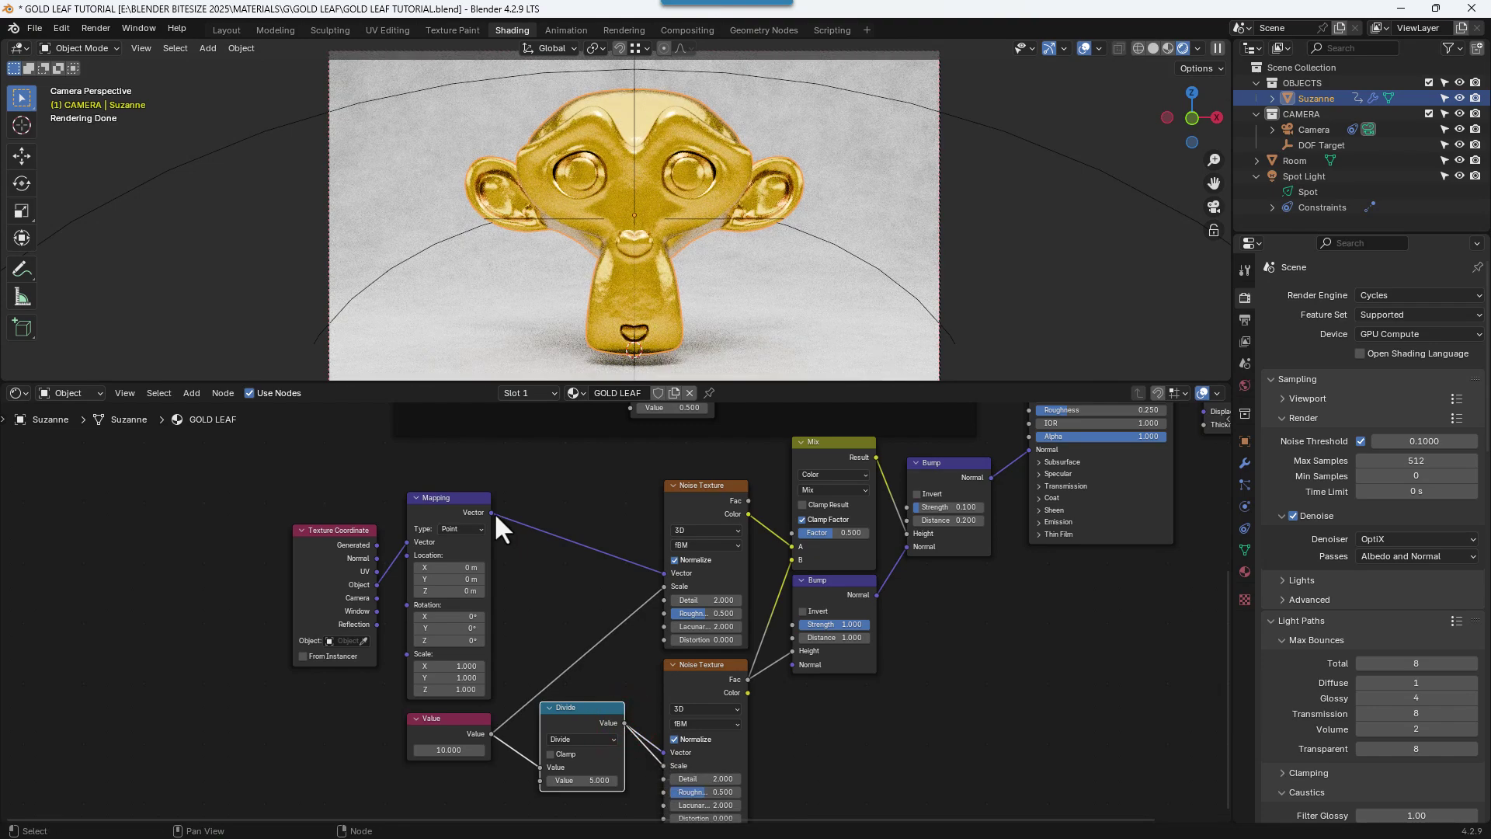
left_click_drag(493, 511, 662, 750)
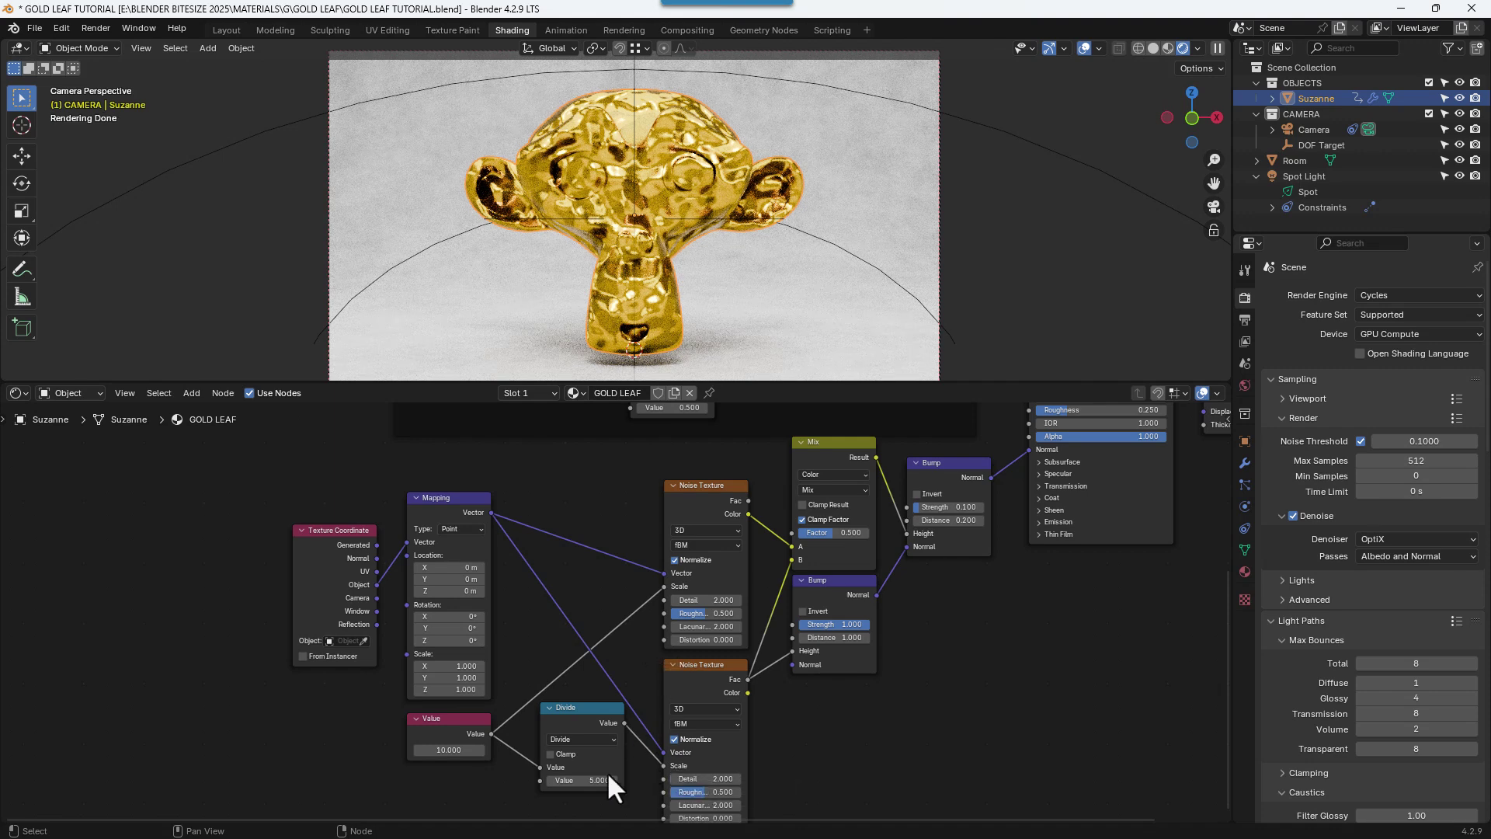
- Set the upper Noise Texture's Detail to 5 and the lower one's to 3
left_click(715, 599)
type("5")
key("Return")
middle_click_drag(803, 720, 806, 641)
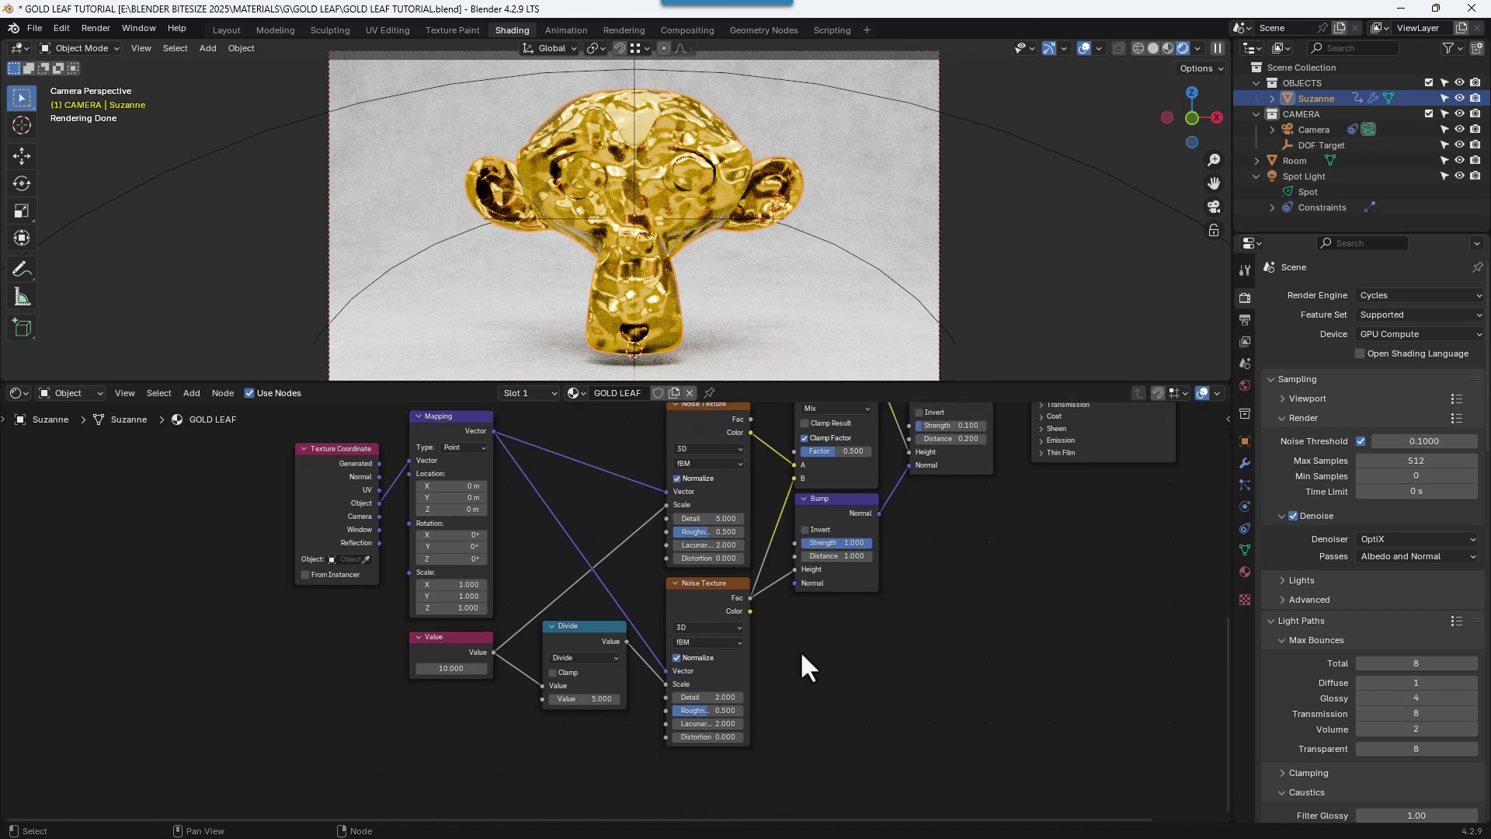
left_click(727, 695)
type("3")
key("Return")
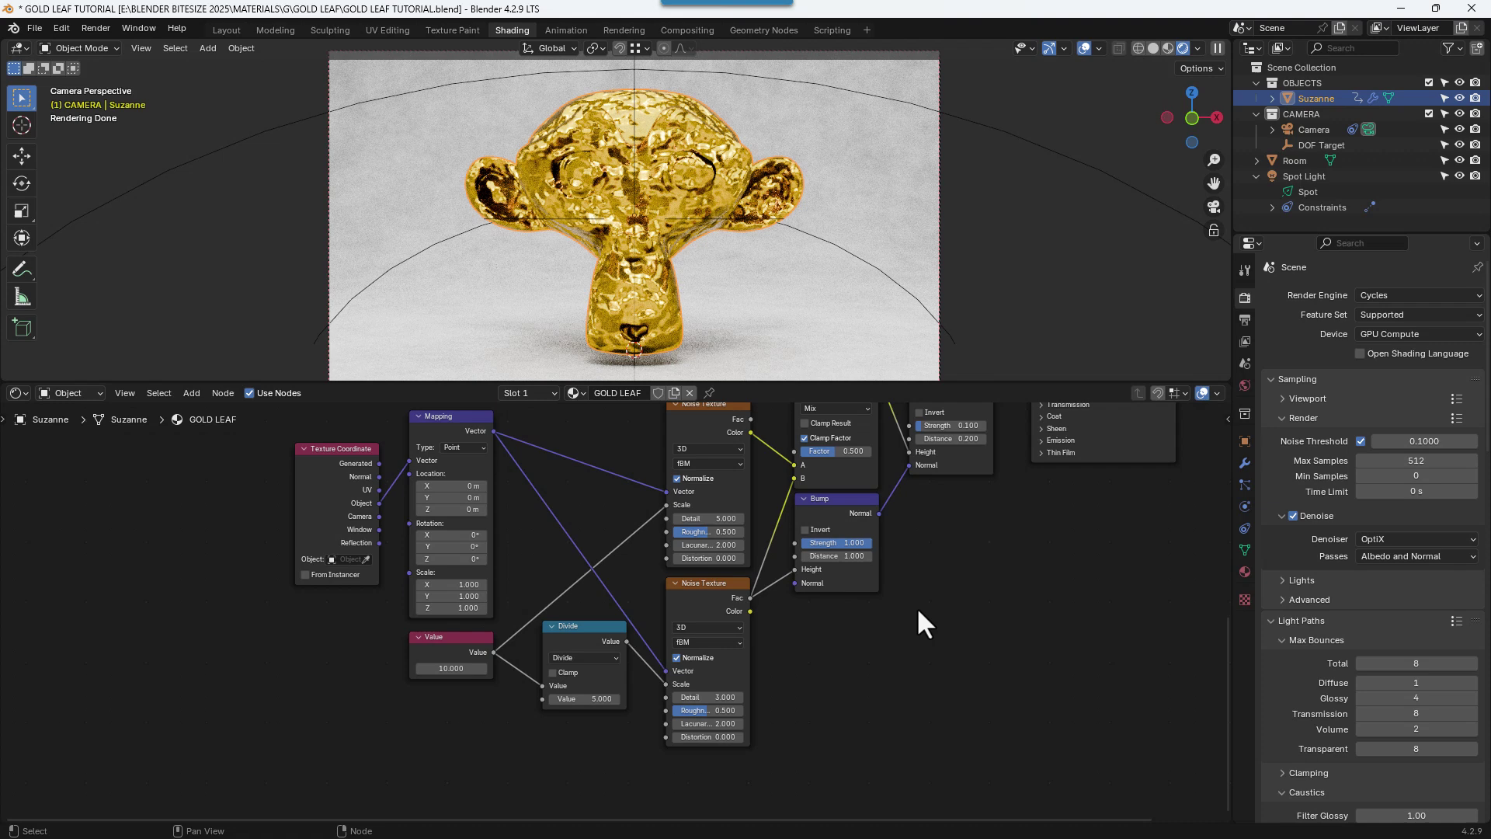
- Set the lower Bump Strength to 0.05, keep Distance 1.000, and save the file
middle_click_drag(910, 579, 862, 722)
left_click(809, 690)
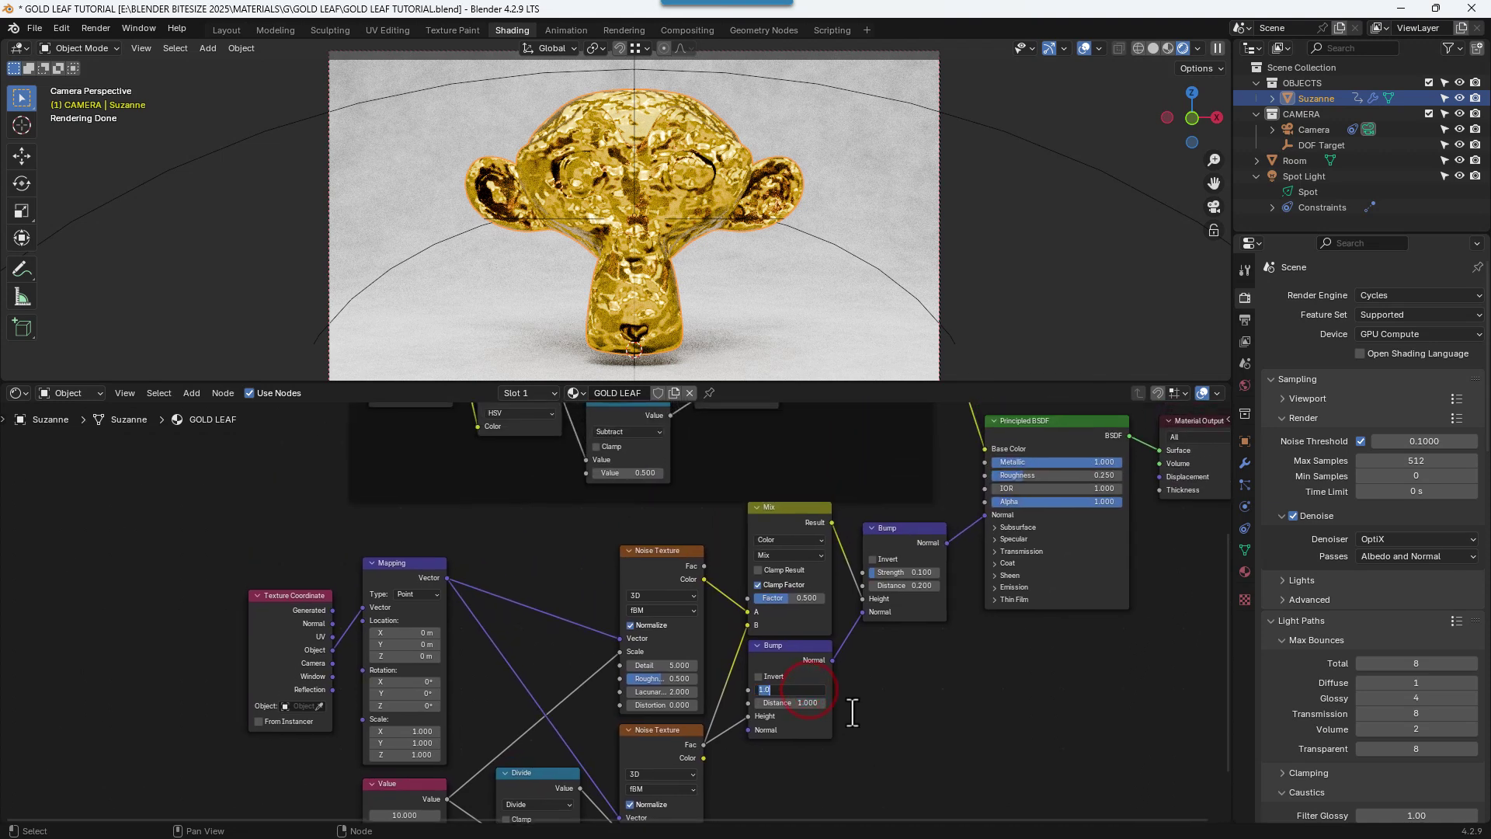
key("BackSpace")
type(".05")
key("Tab")
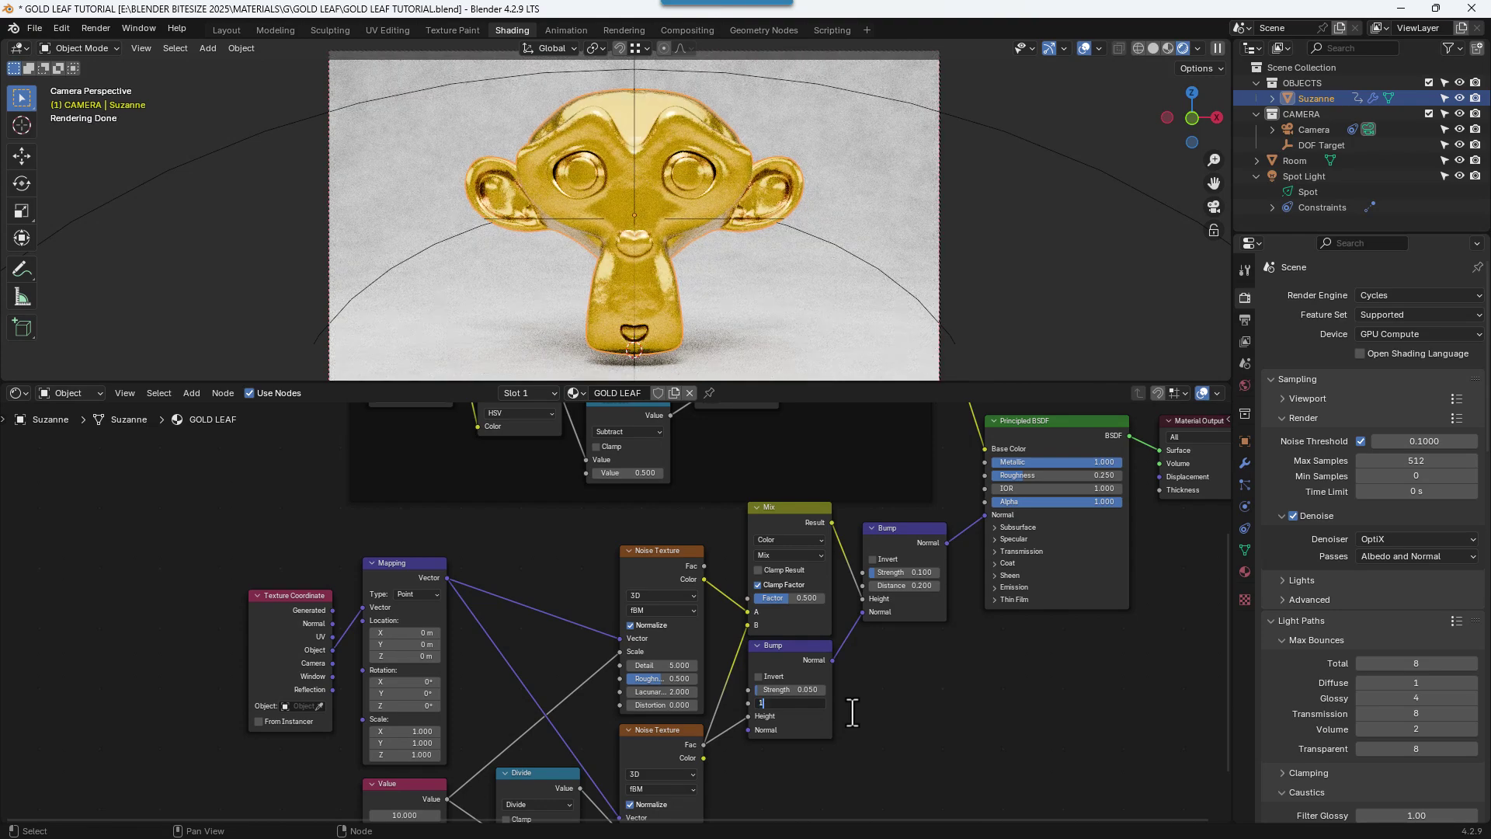
key("Return")
key("ctrl+s")
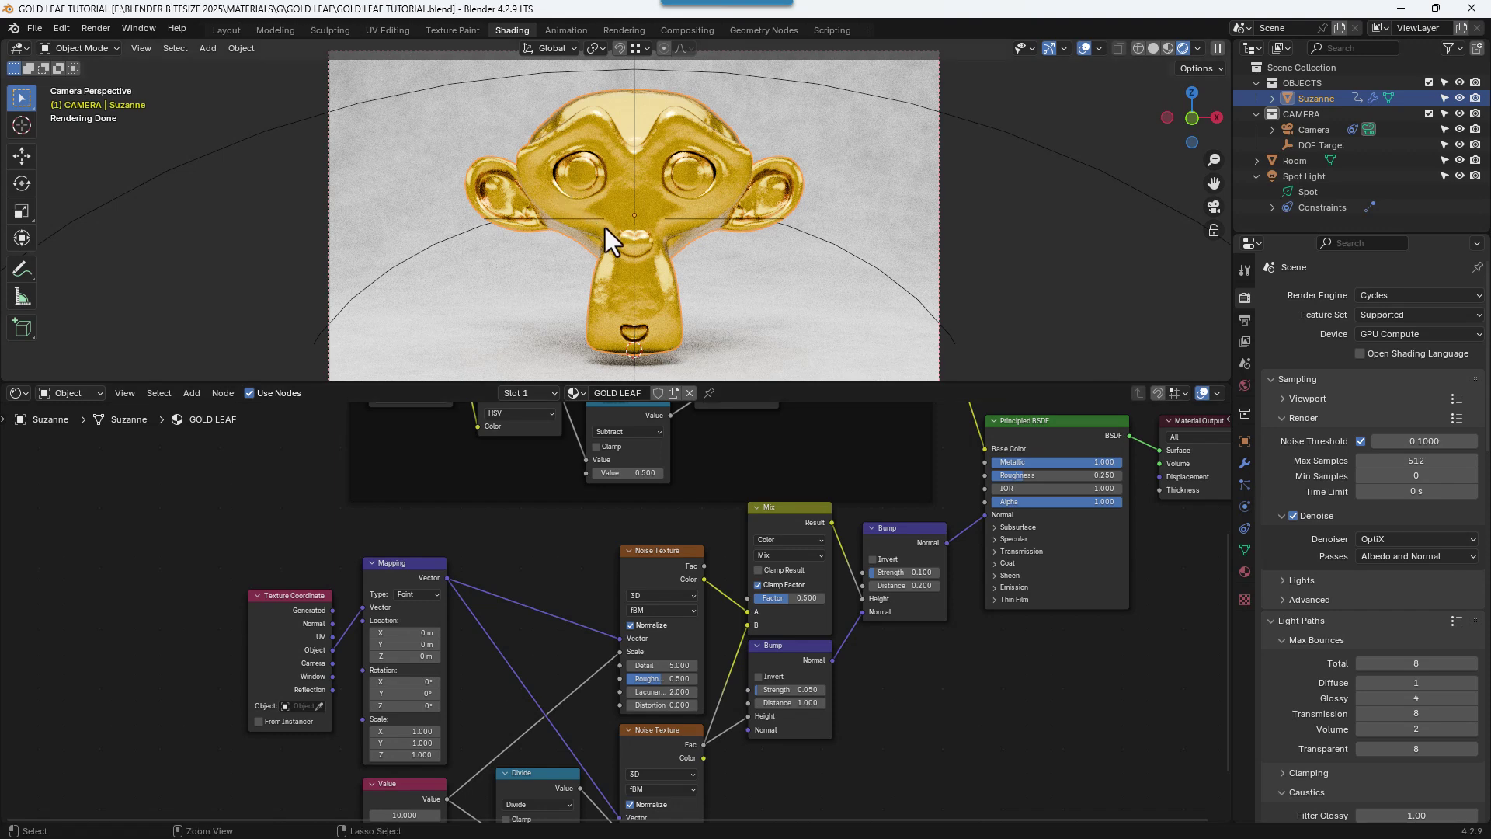
- Move the Mix and both Bump nodes down vertically, then save GOLD LEAF TUTORIAL.blend
scroll(892, 692, "down", 3)
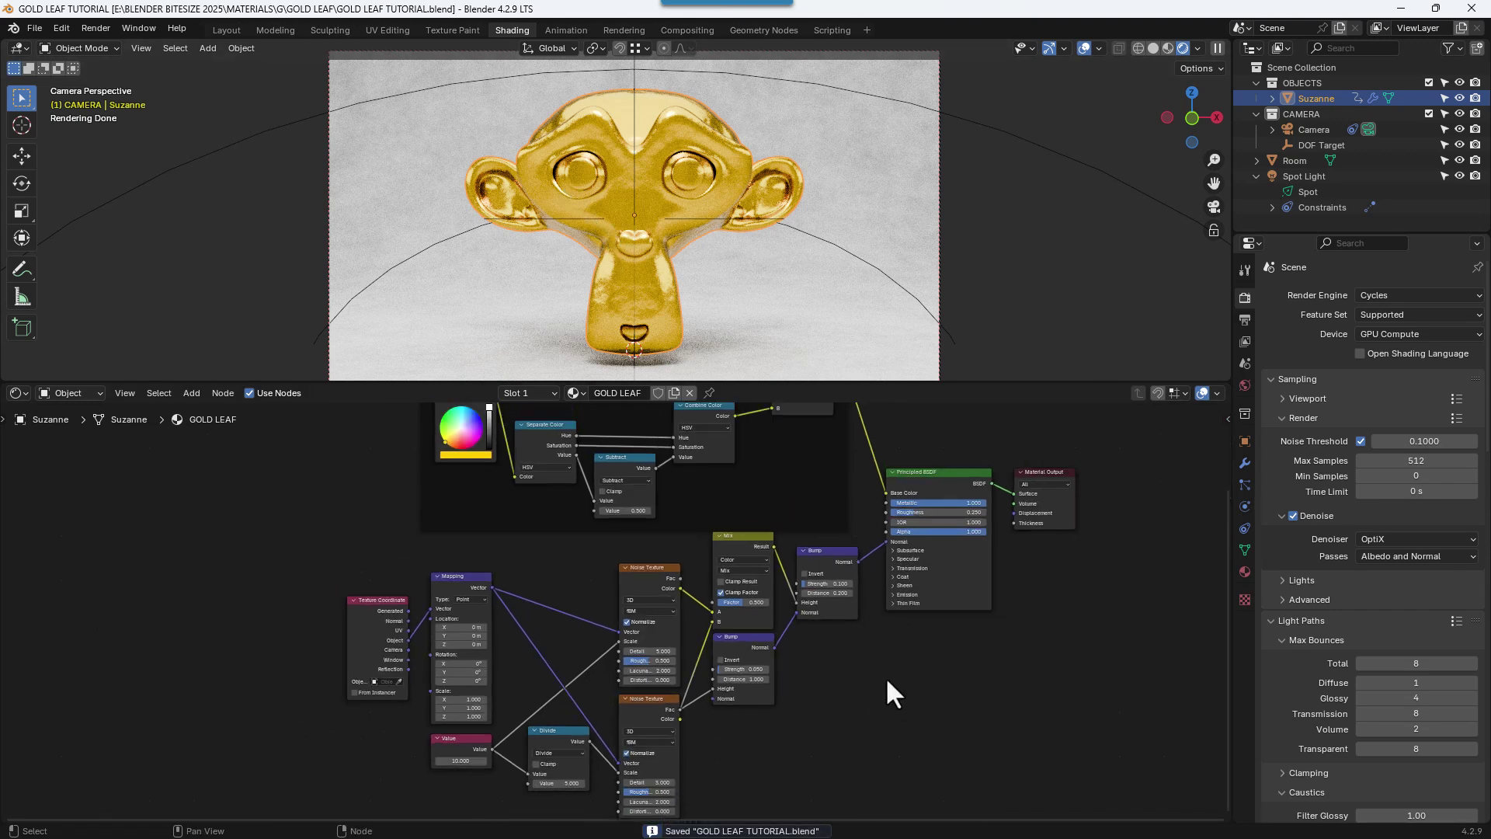
middle_click_drag(886, 676, 938, 640)
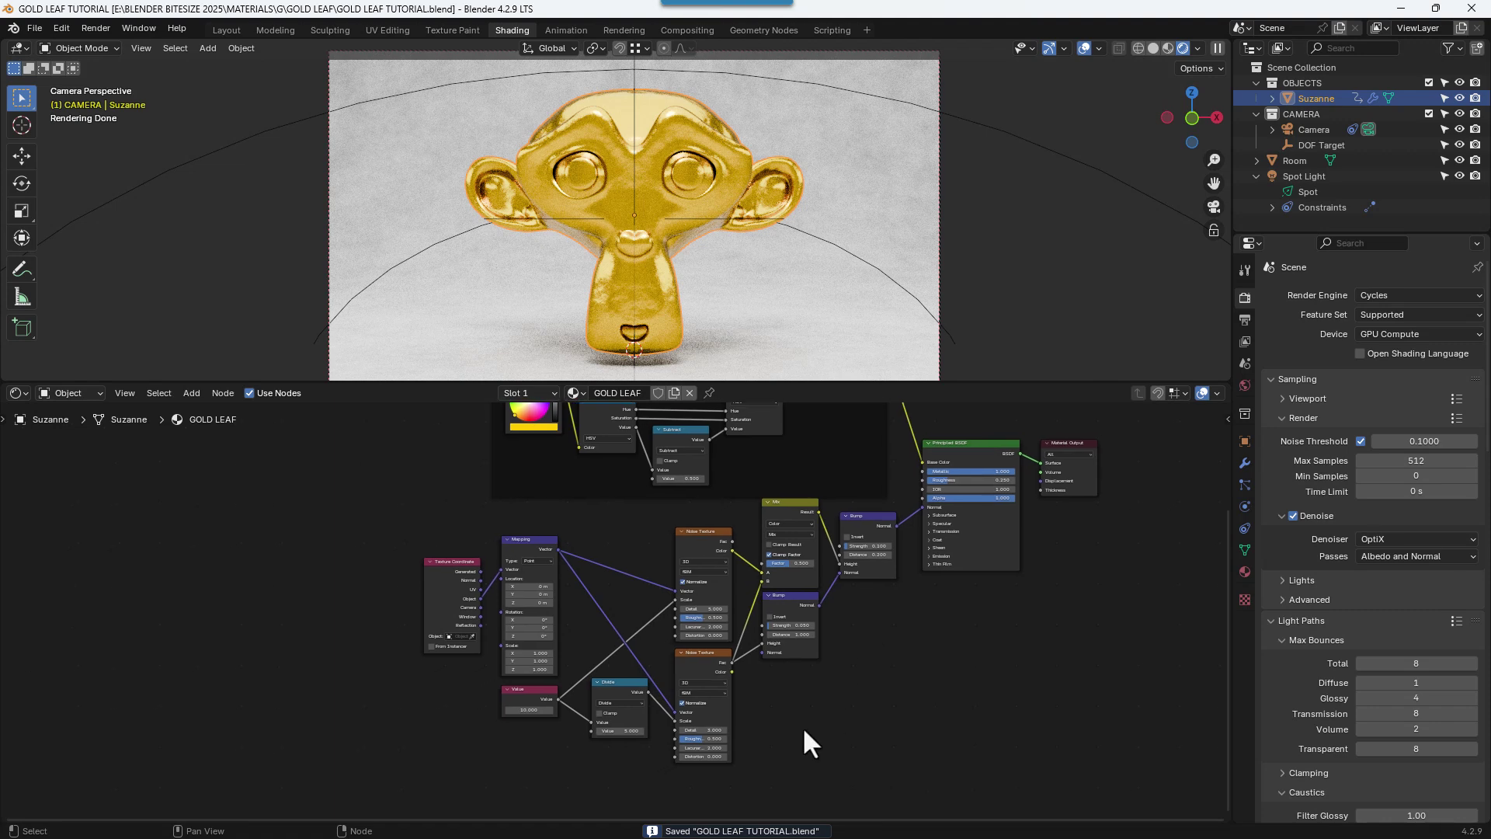
mouse_move(803, 725)
right_mouse_down("shift")
mouse_move(767, 546)
mouse_move(829, 677)
mouse_move(769, 605)
right_mouse_up("shift")
left_click_drag(732, 542, 760, 576)
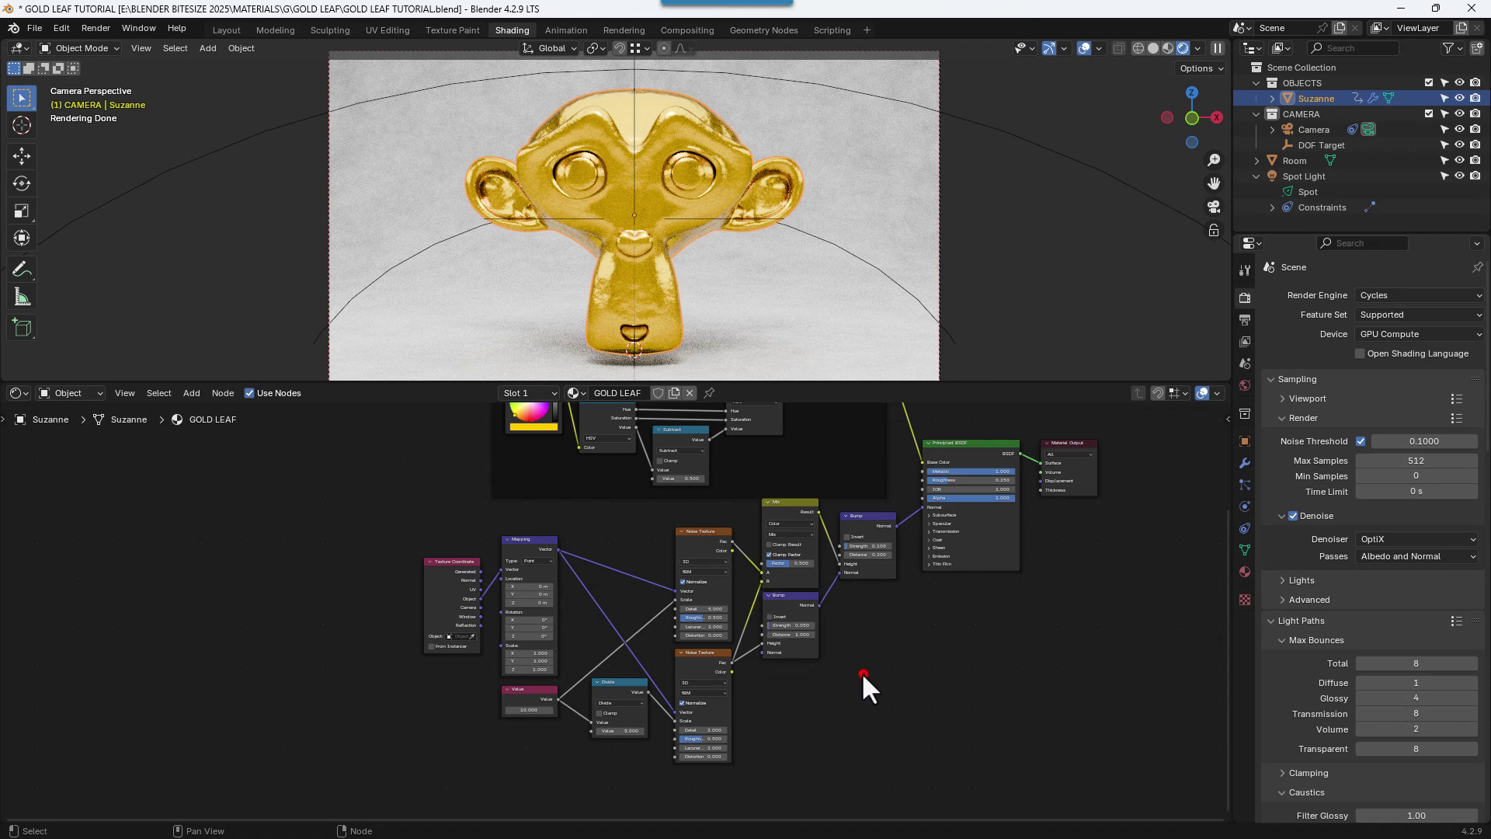
left_click_drag(859, 683, 780, 551)
key("g")
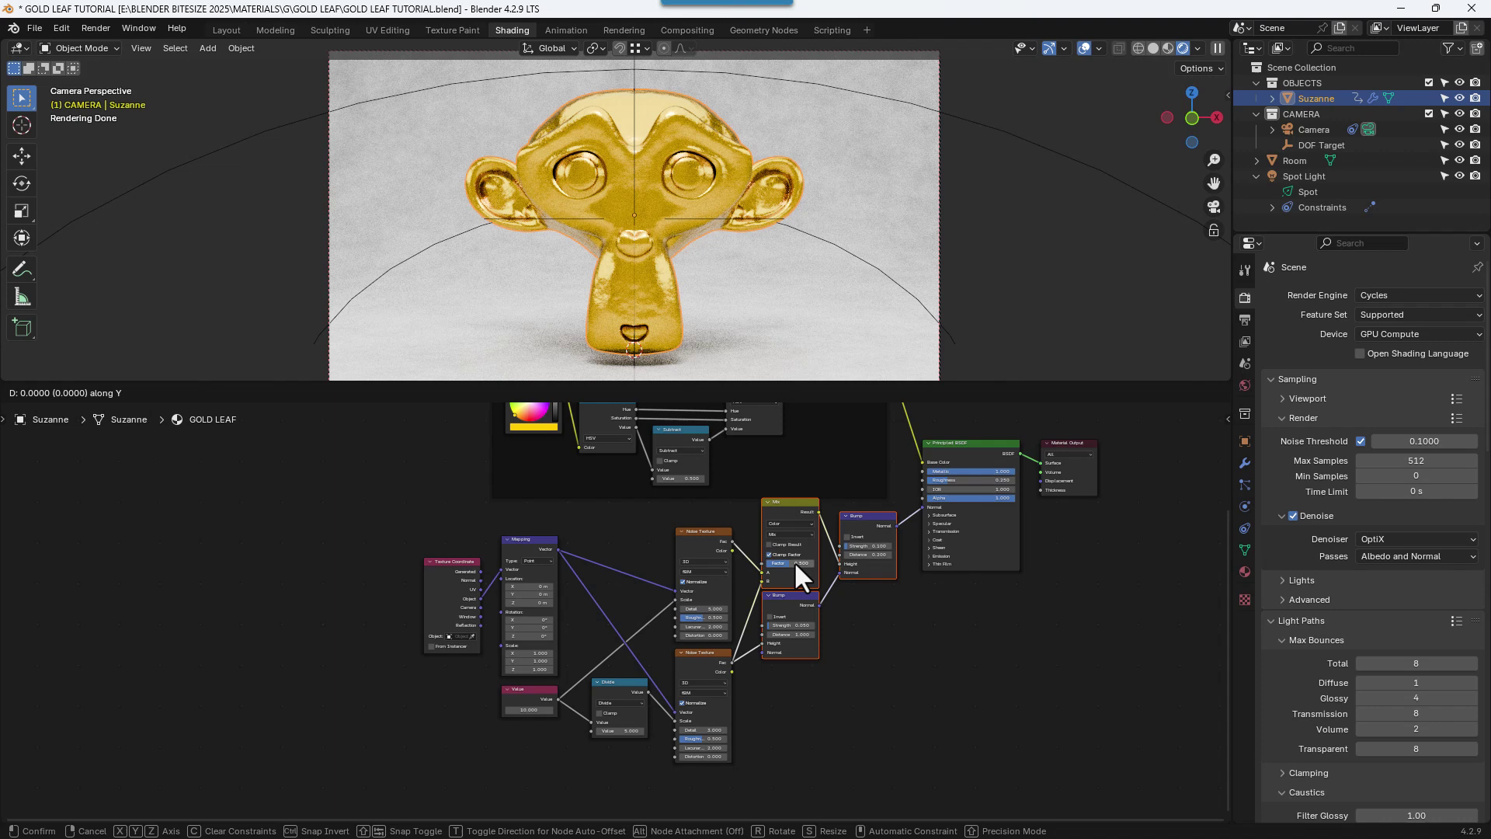
key("y")
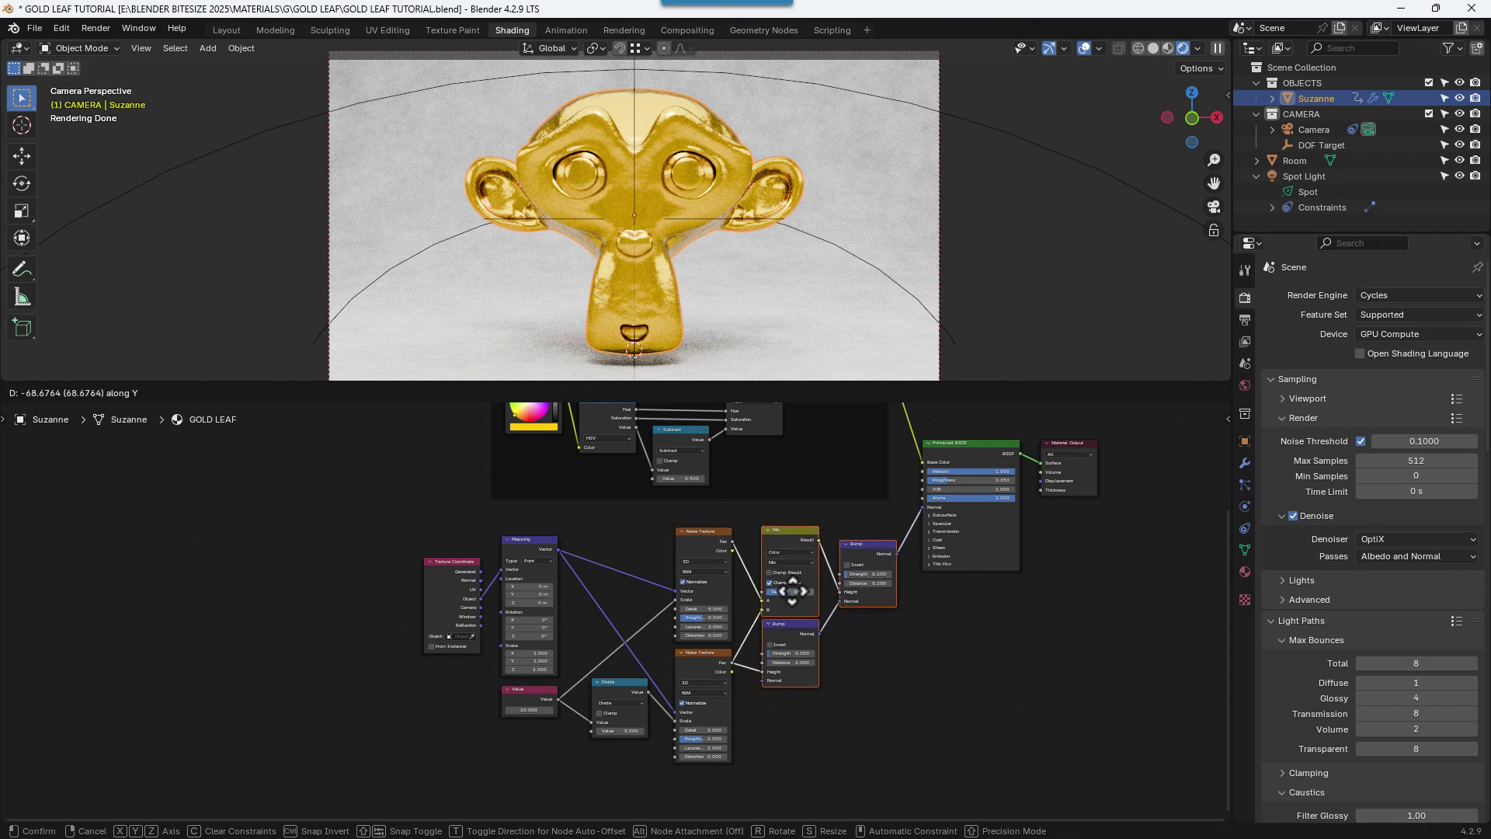
left_click(792, 590)
left_click(820, 727)
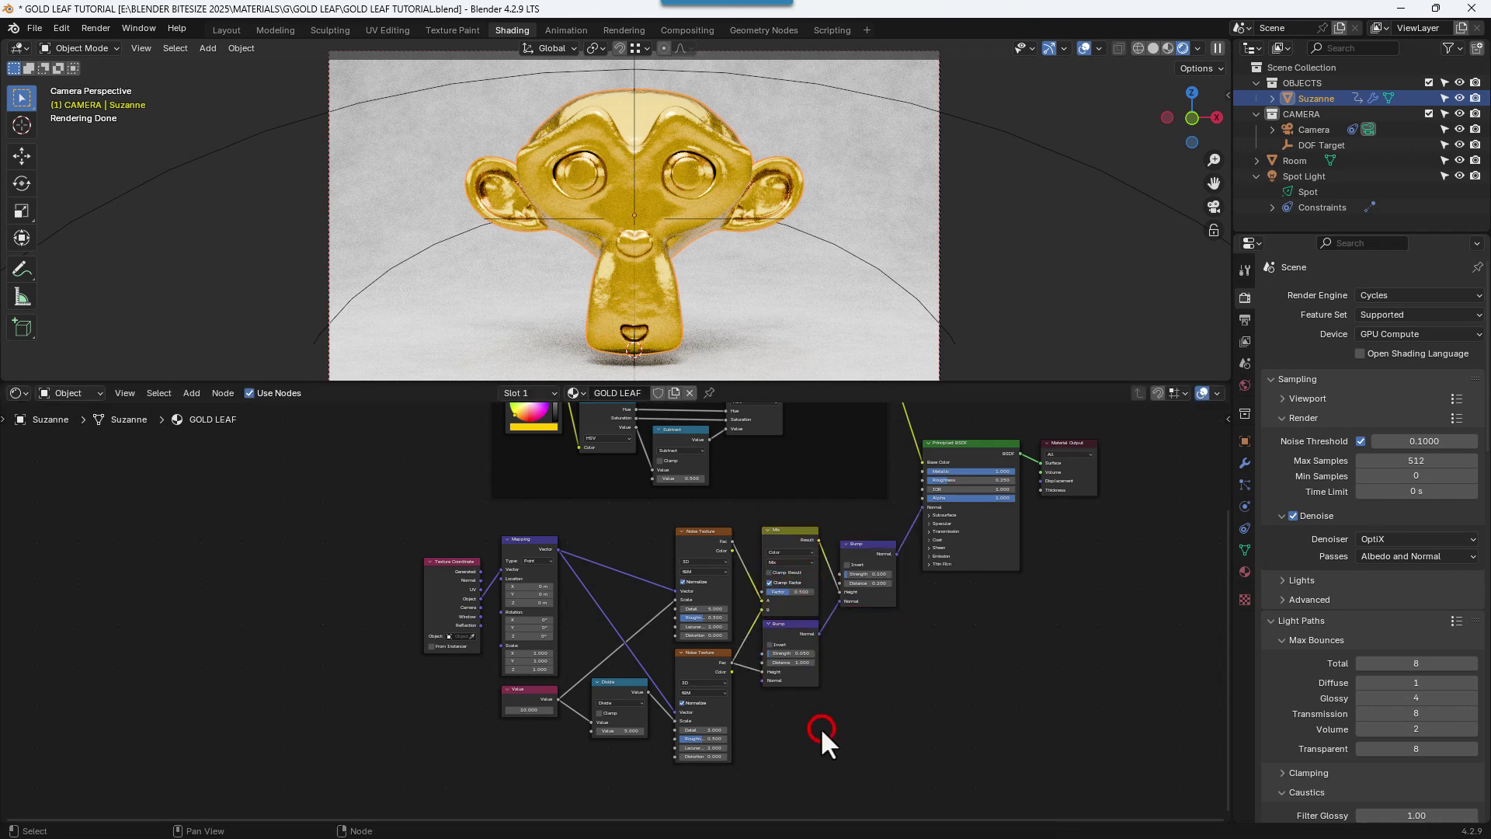
key("ctrl+s")
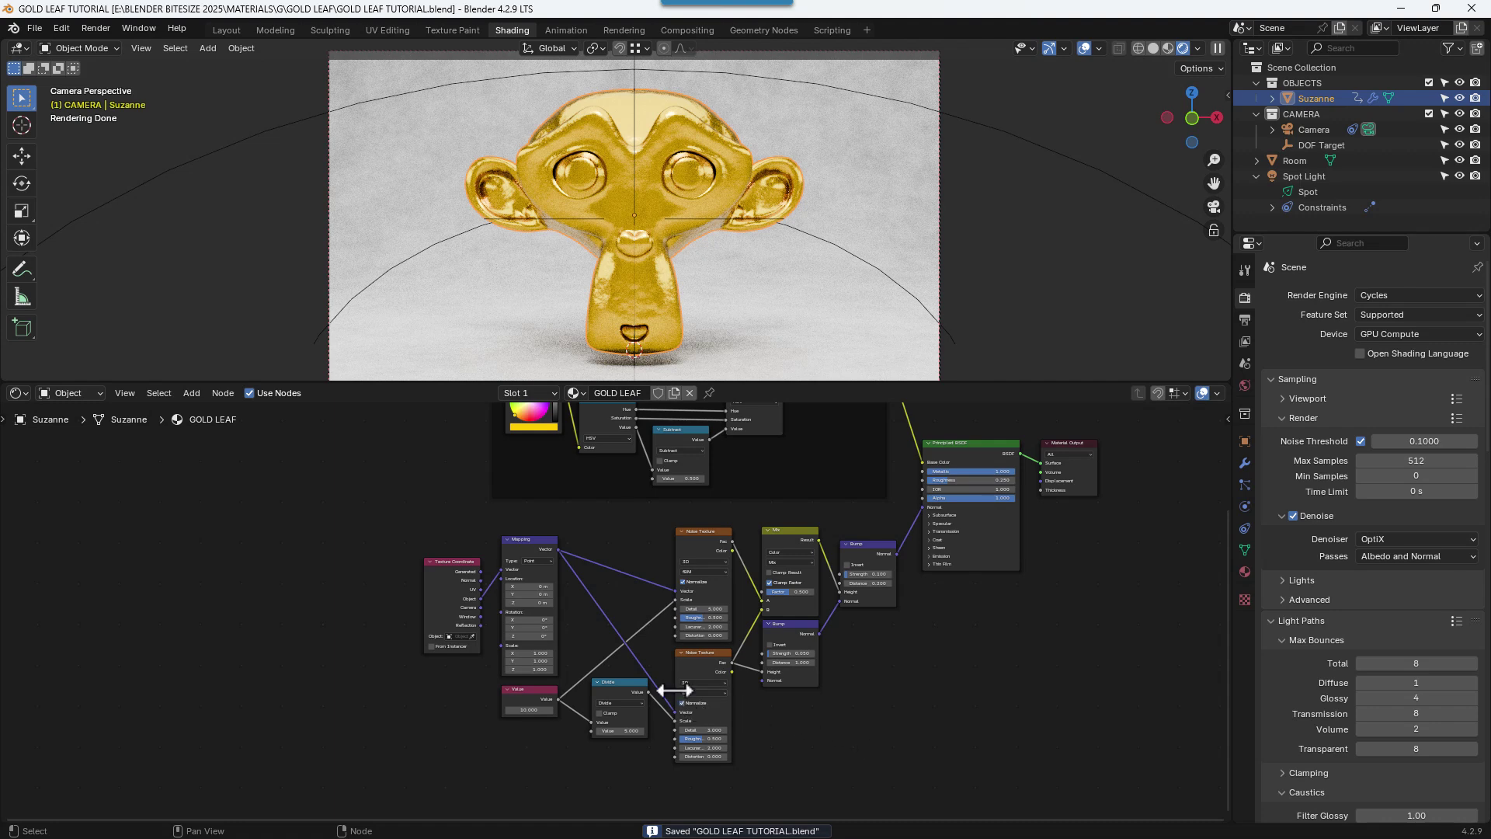
- Raise the upper Bump node slightly along the vertical axis
scroll(888, 657, "down", 1)
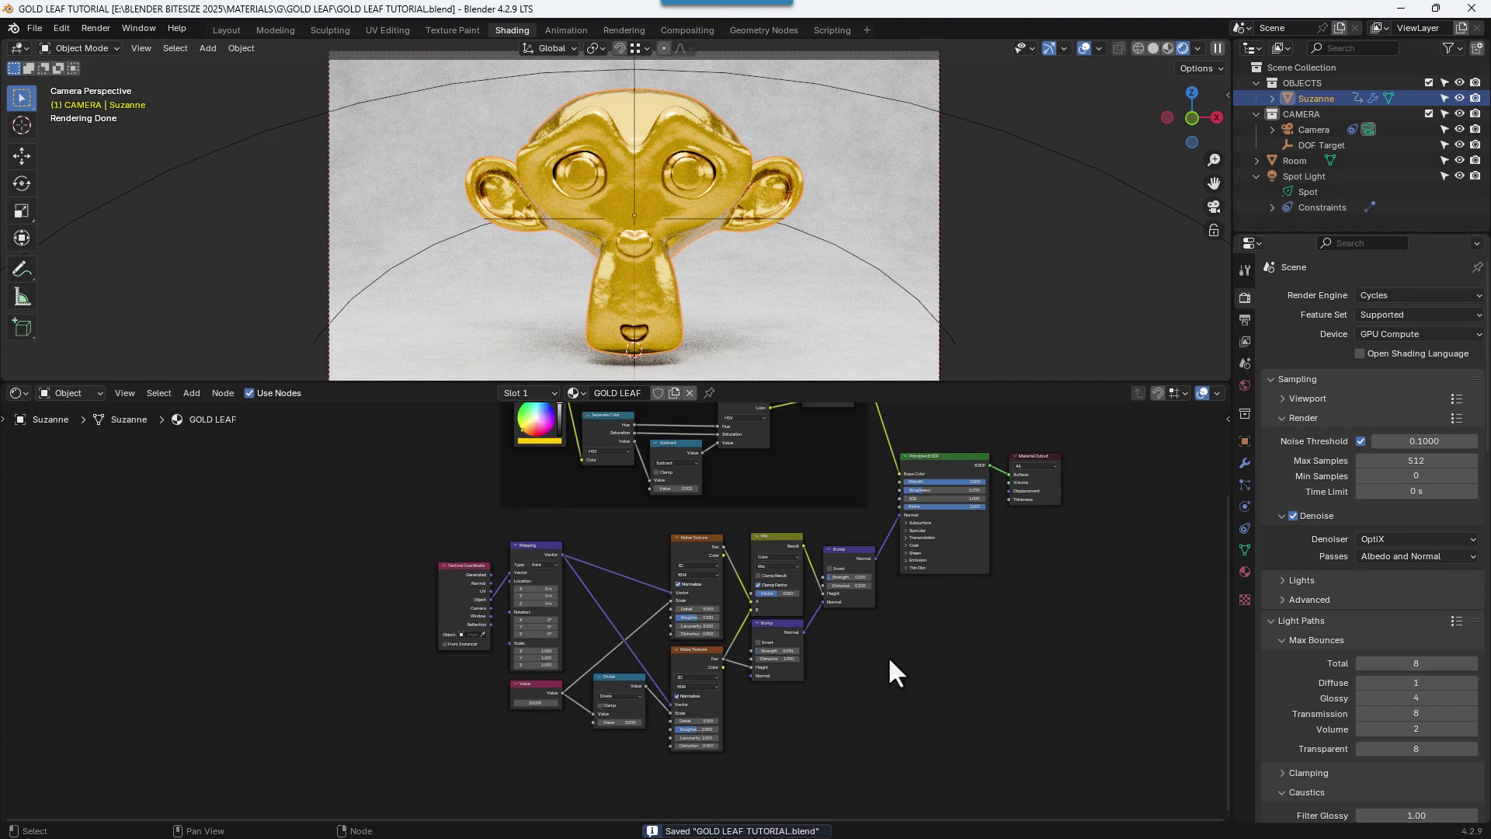
left_click(842, 557)
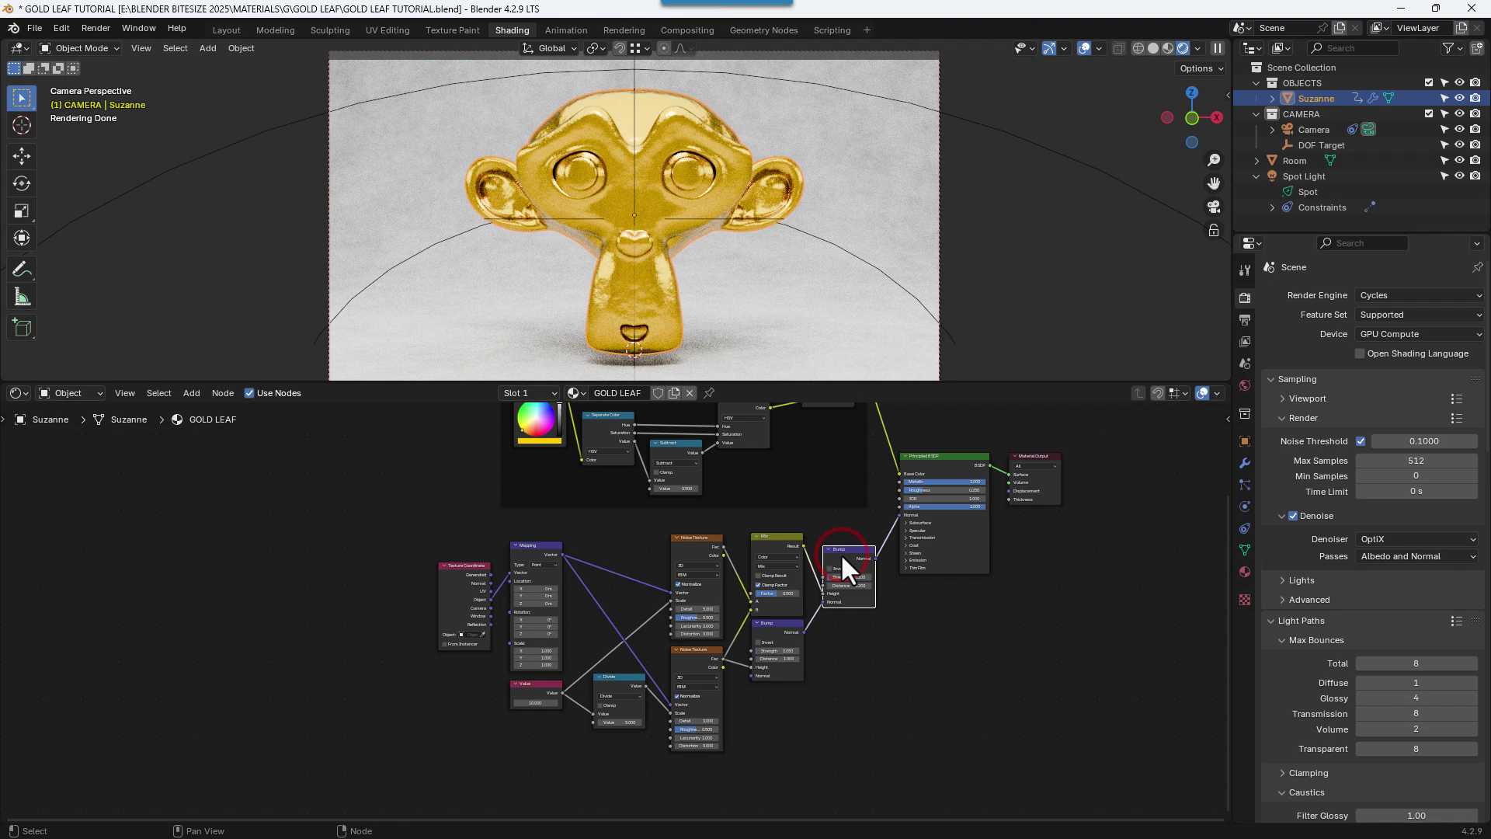
key("g")
key("y")
left_click(839, 542)
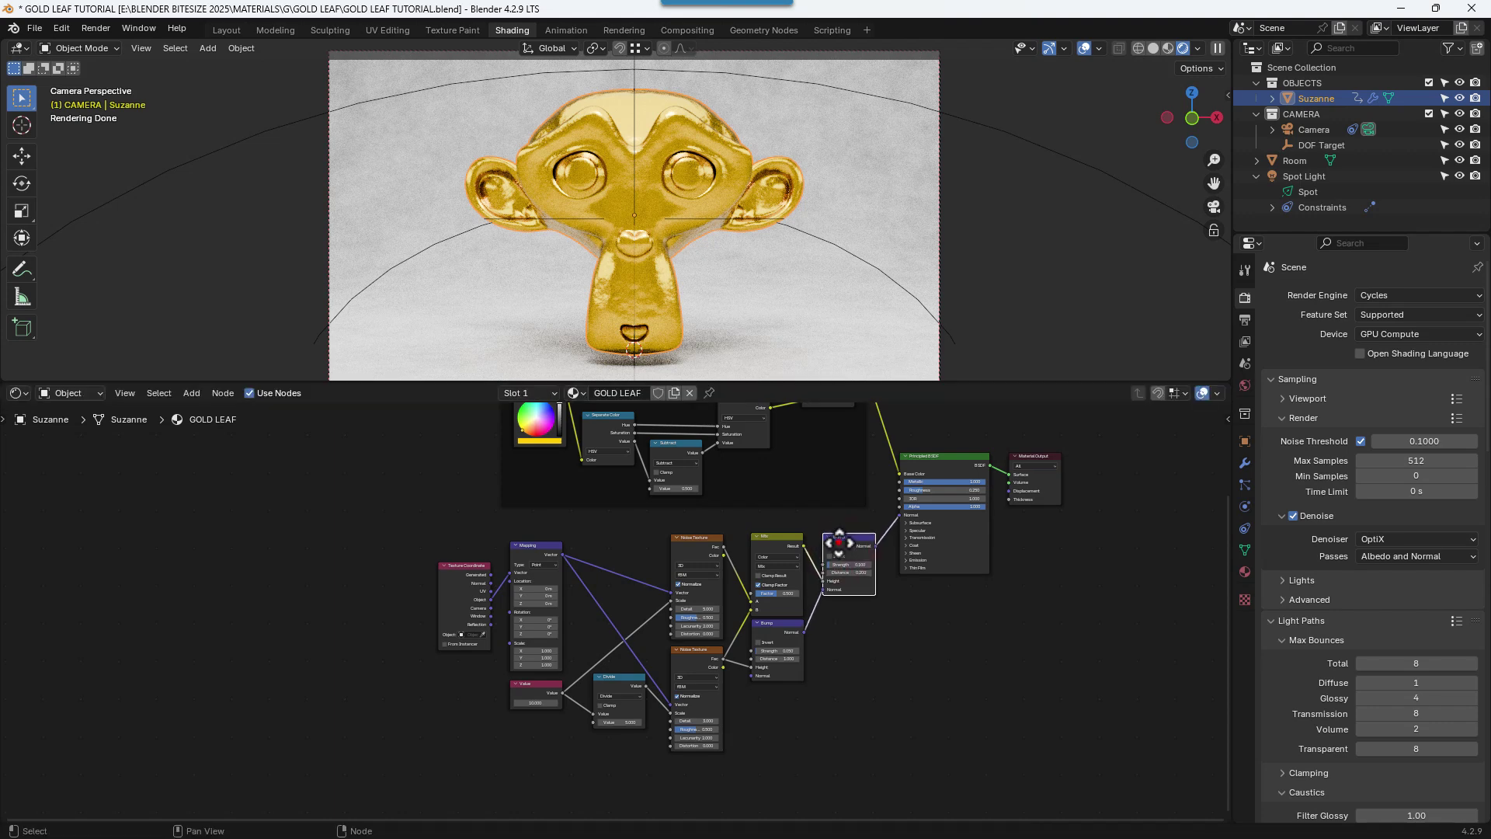
left_click(883, 644)
- Align Texture Coordinate and Mapping to one height, raise them, and save the file
left_click_drag(457, 556, 532, 592)
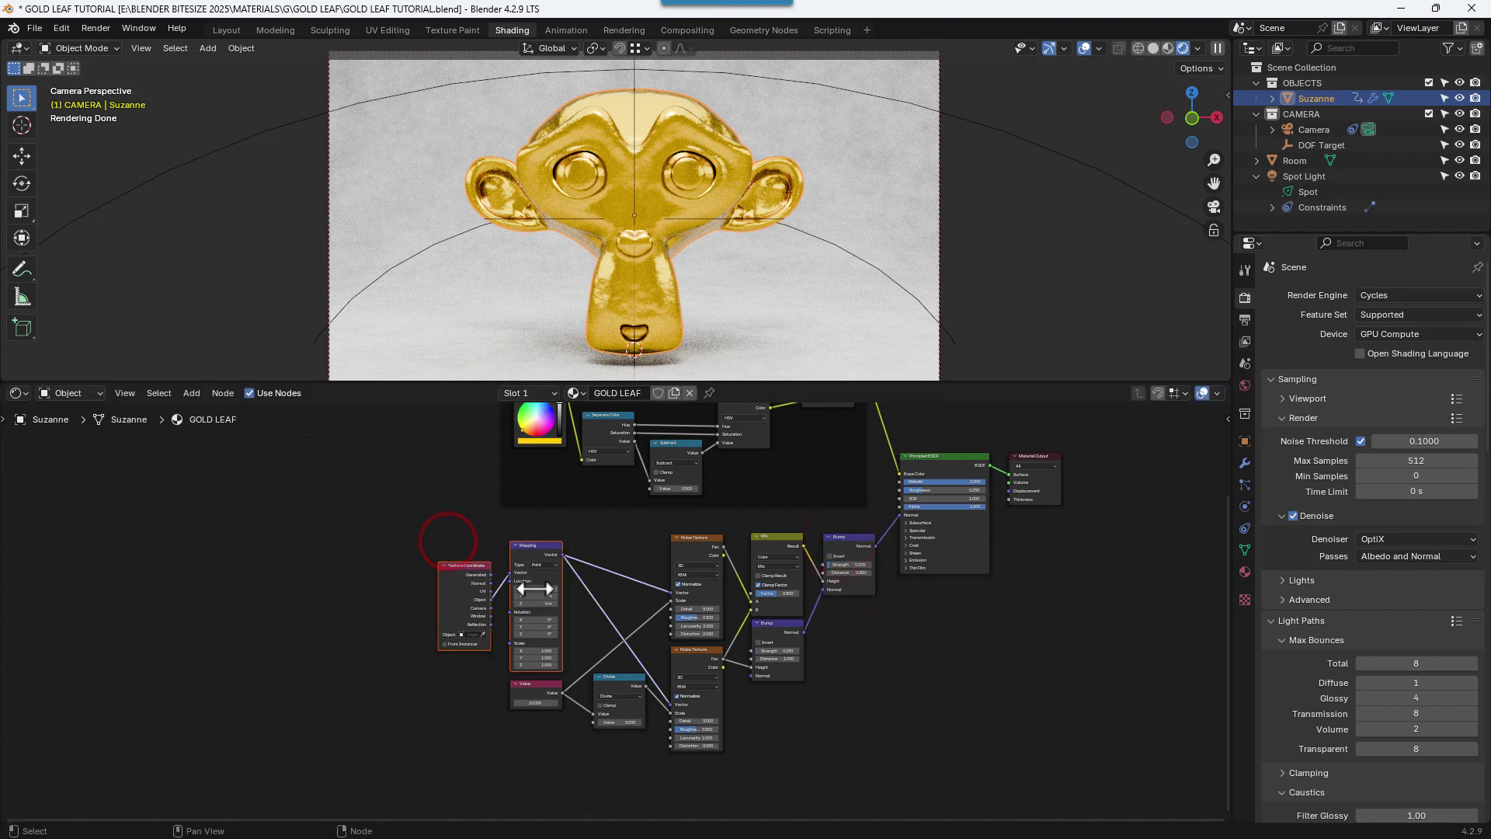
key("s")
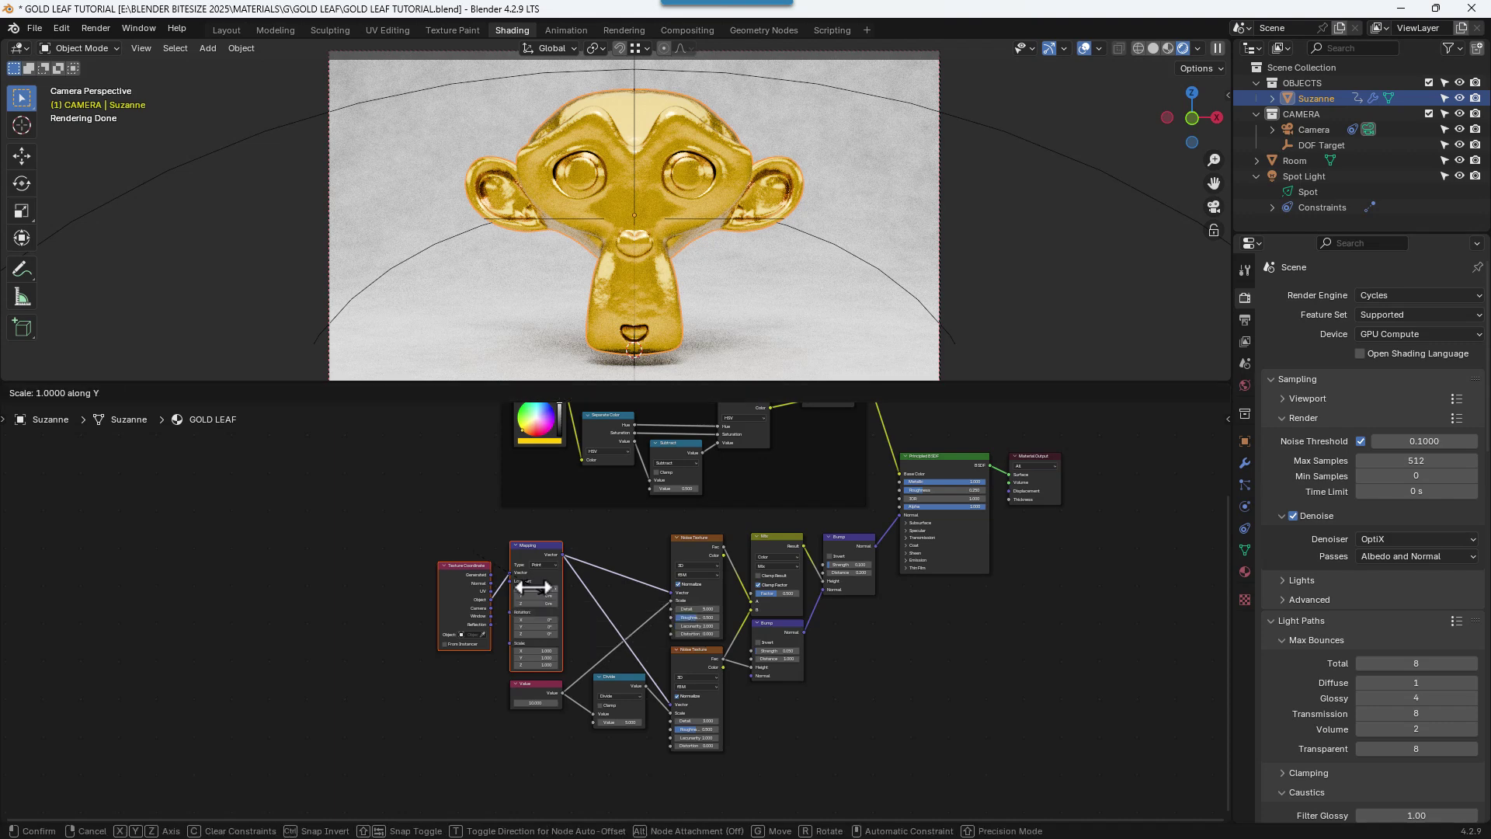
key("y")
key("0")
key("Return")
key("g")
key("y")
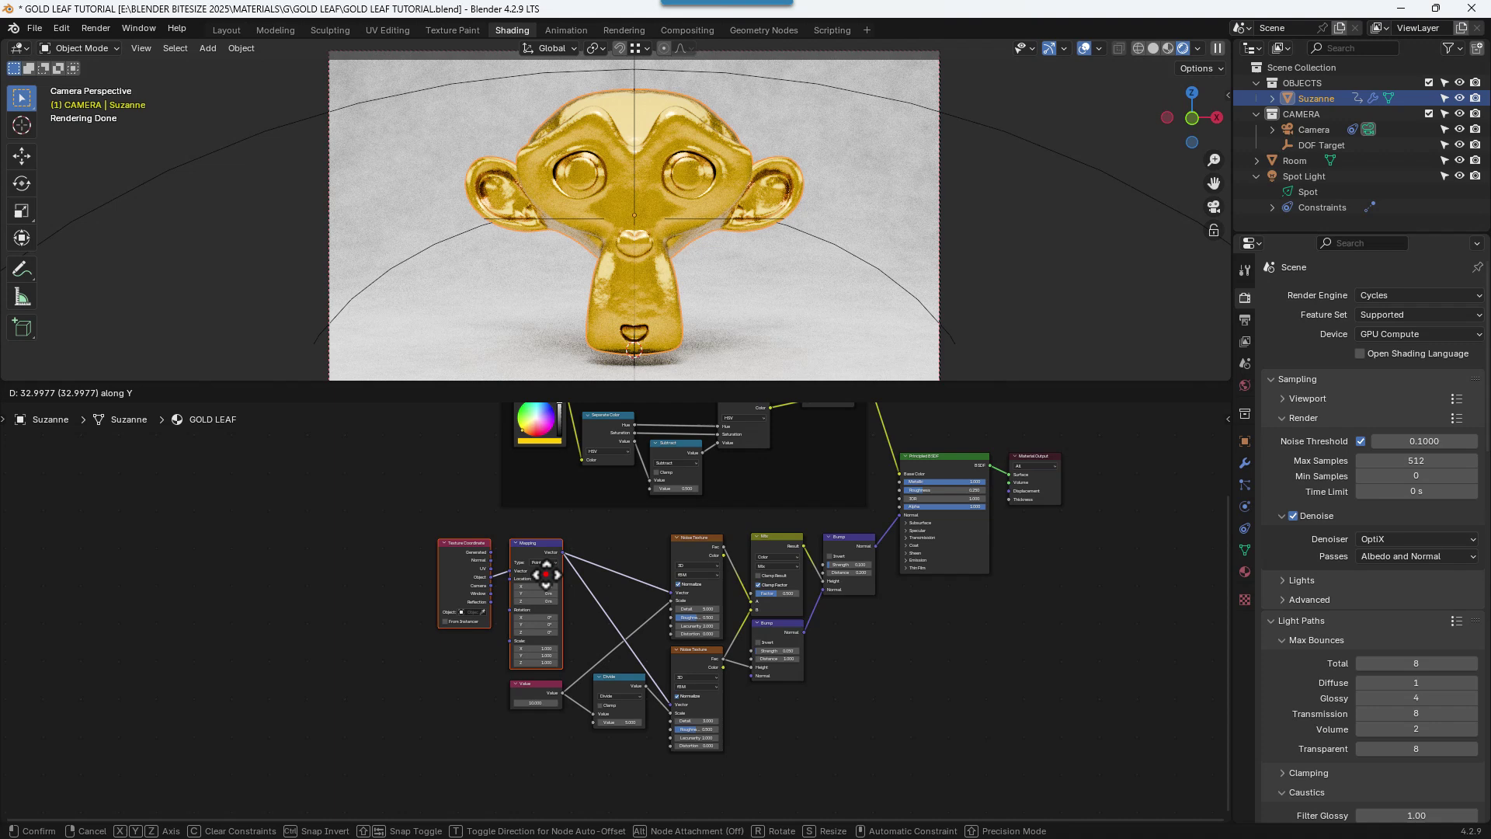
left_click(546, 575)
key("ctrl+s")
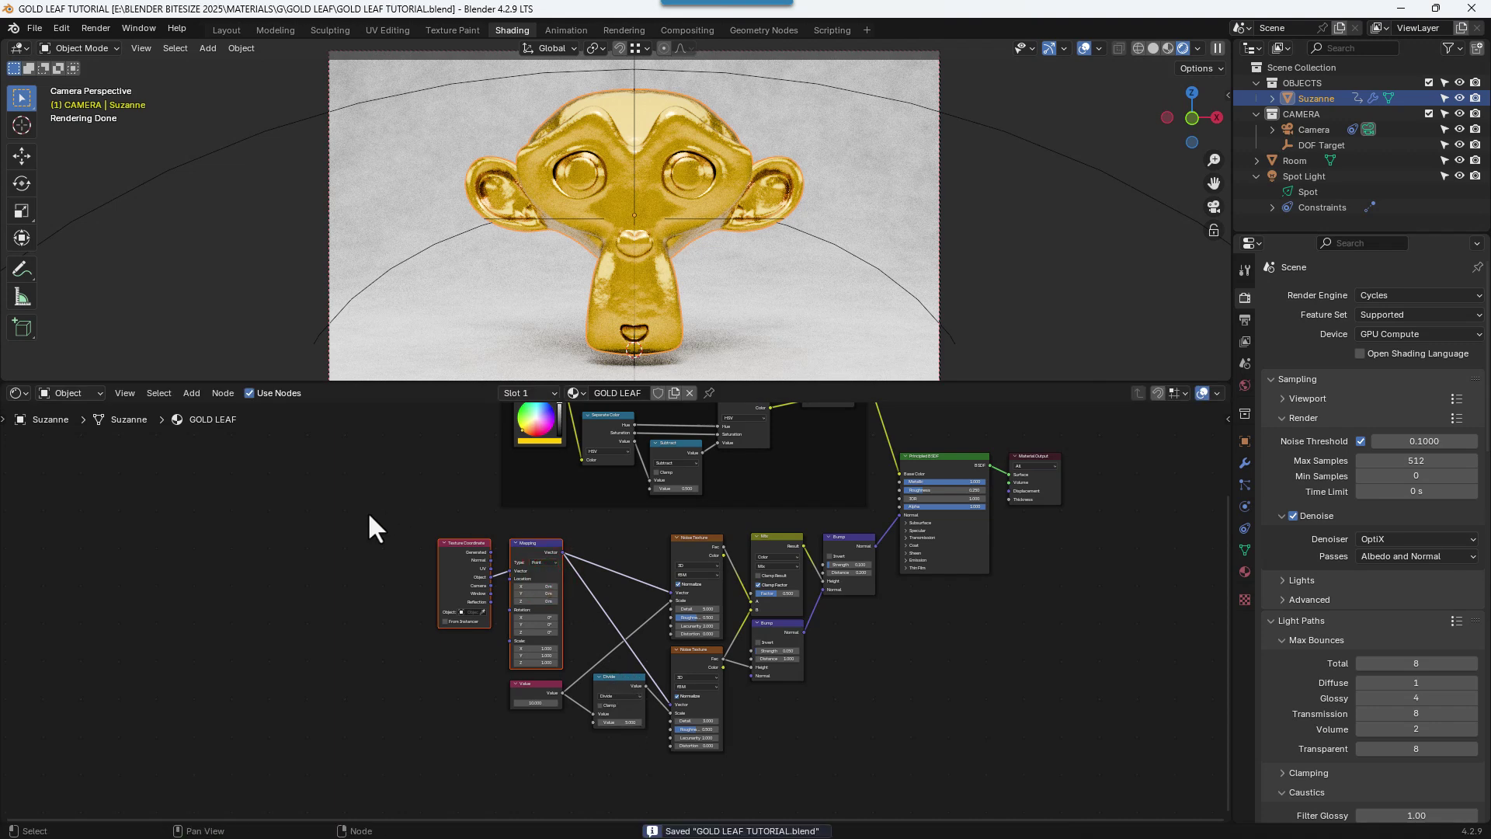
left_click_drag(369, 516, 859, 767)
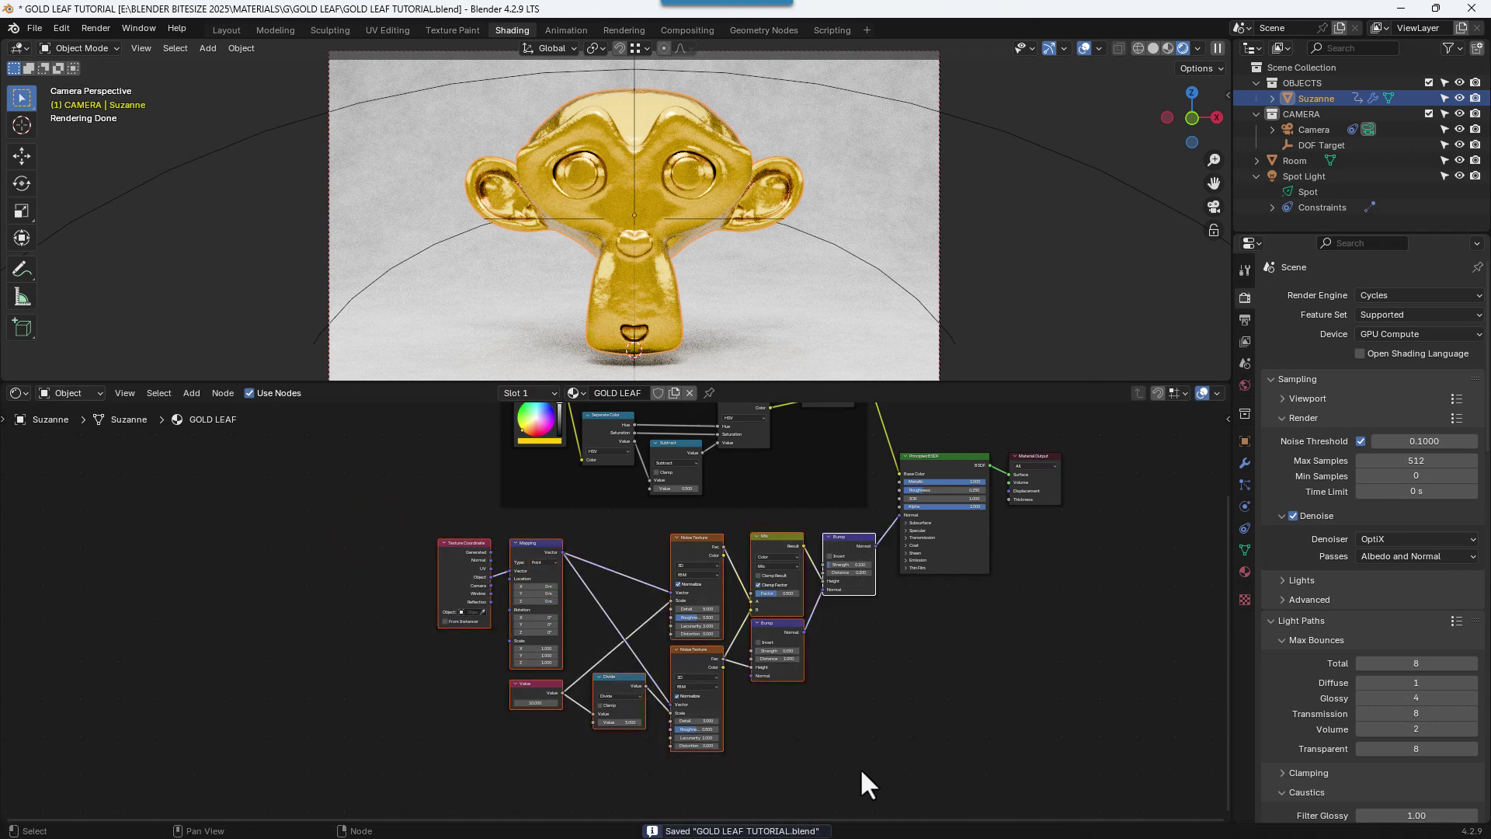
- Frame the selected nodes with Name and Label 'LEAF TEXTURE', then save the file
key("ctrl+j")
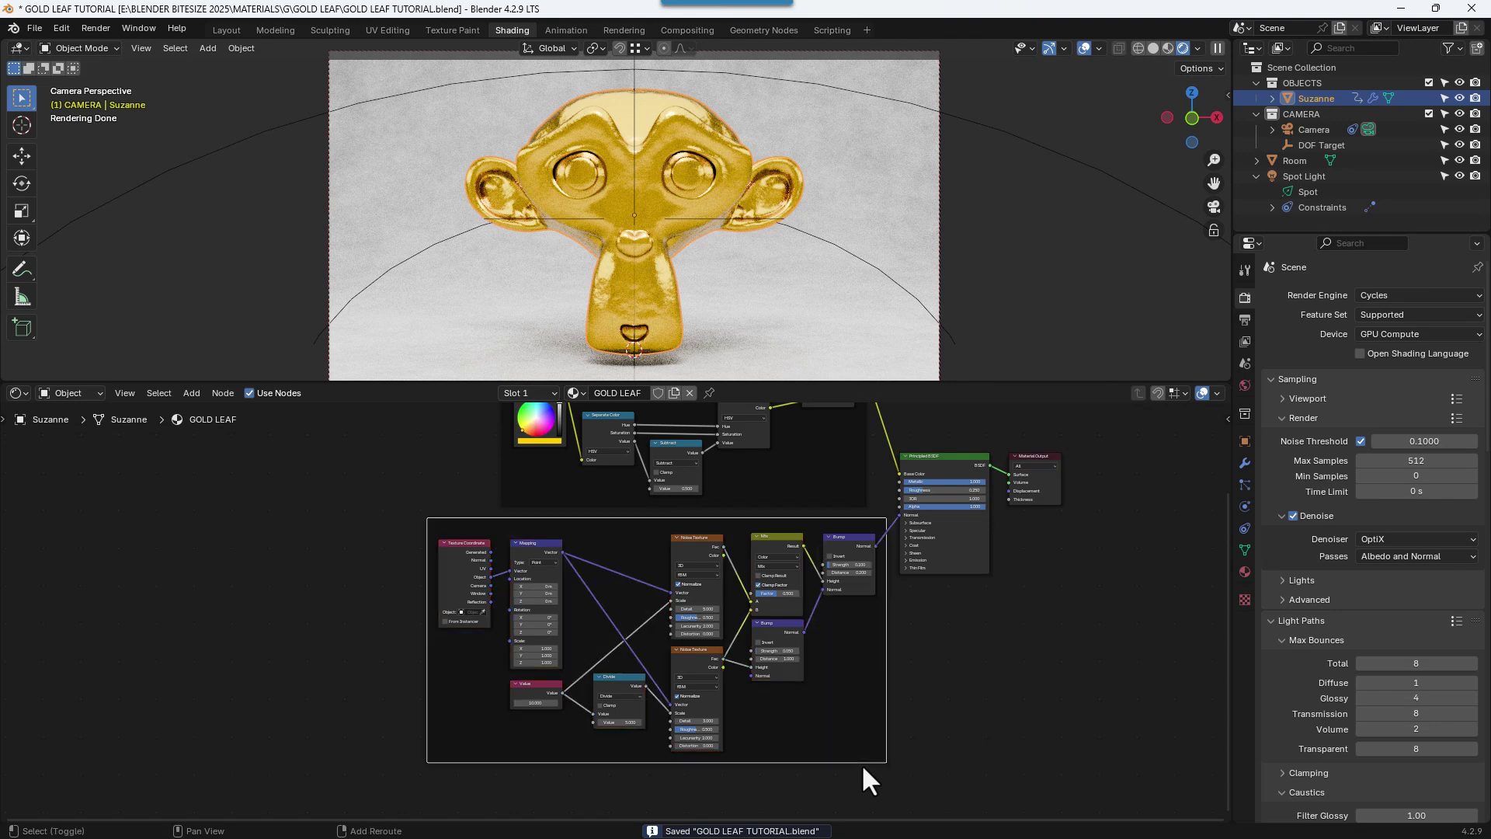
key("n")
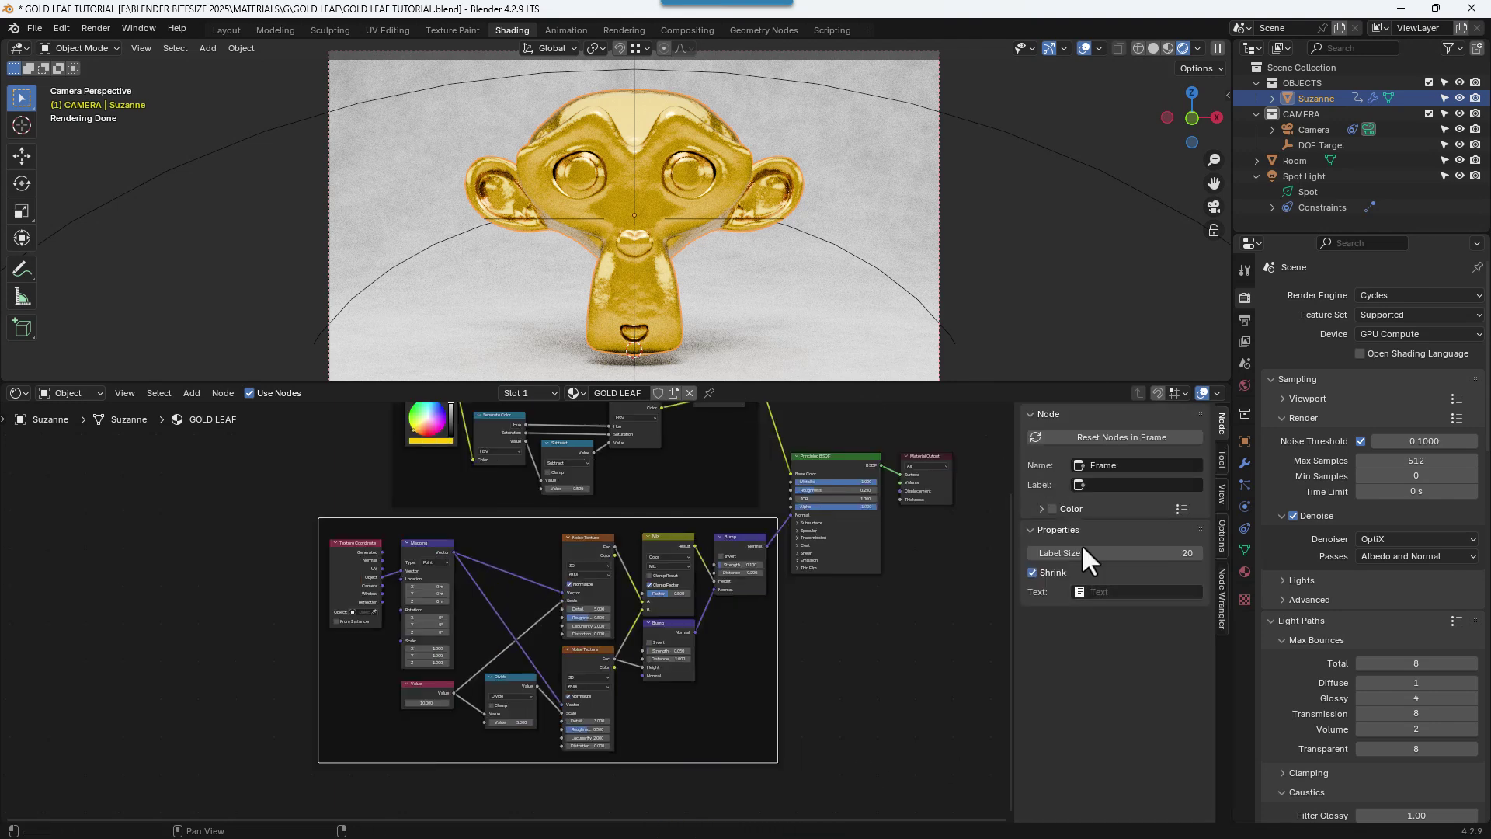
left_click(1101, 464)
type("LEAF TEXTURE")
key("Tab")
type("LEAF TEXTURE")
key("Return")
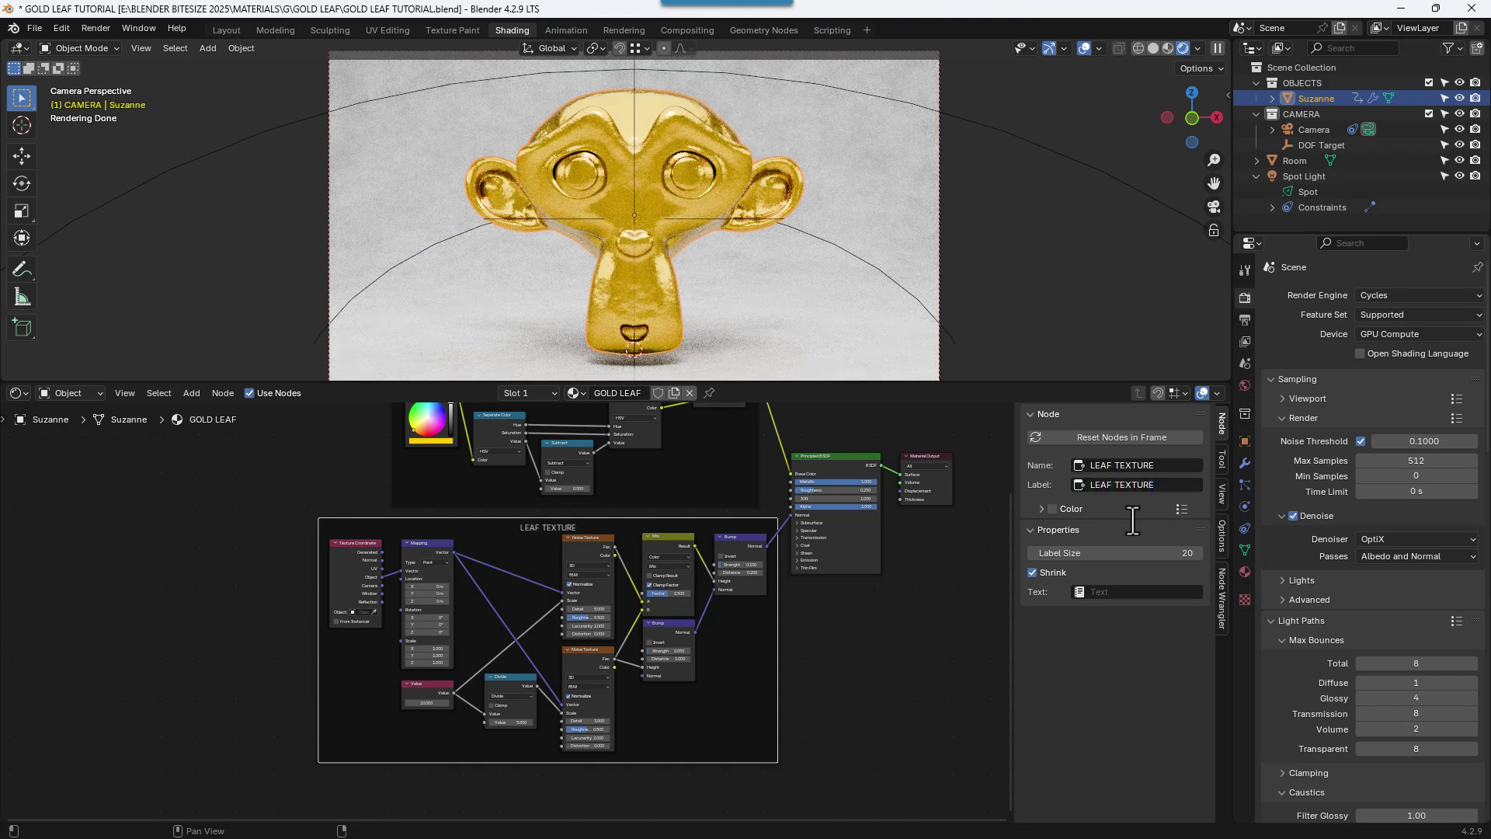
left_click(932, 605)
key("n")
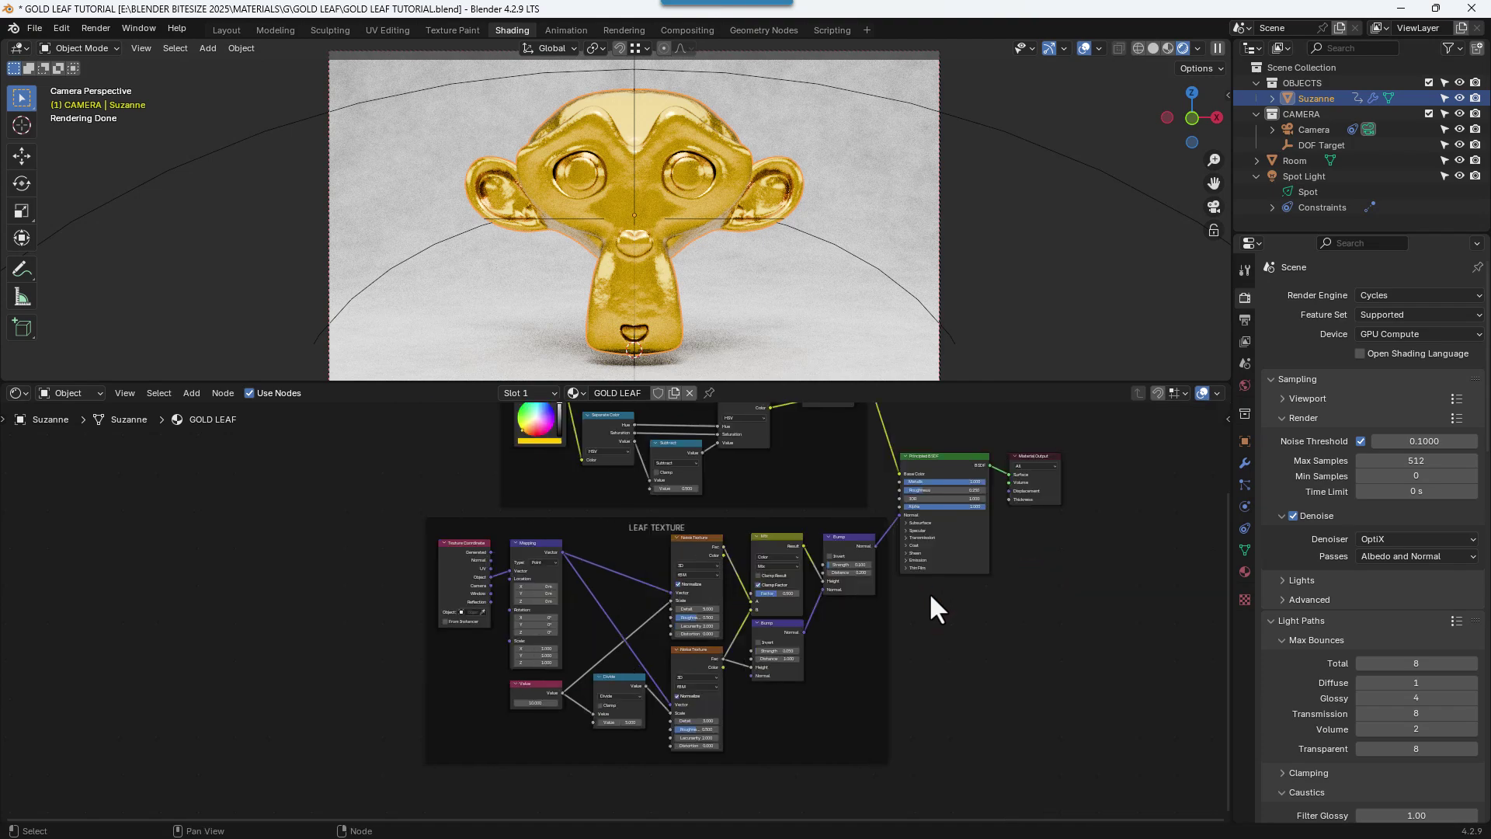
key("ctrl+s")
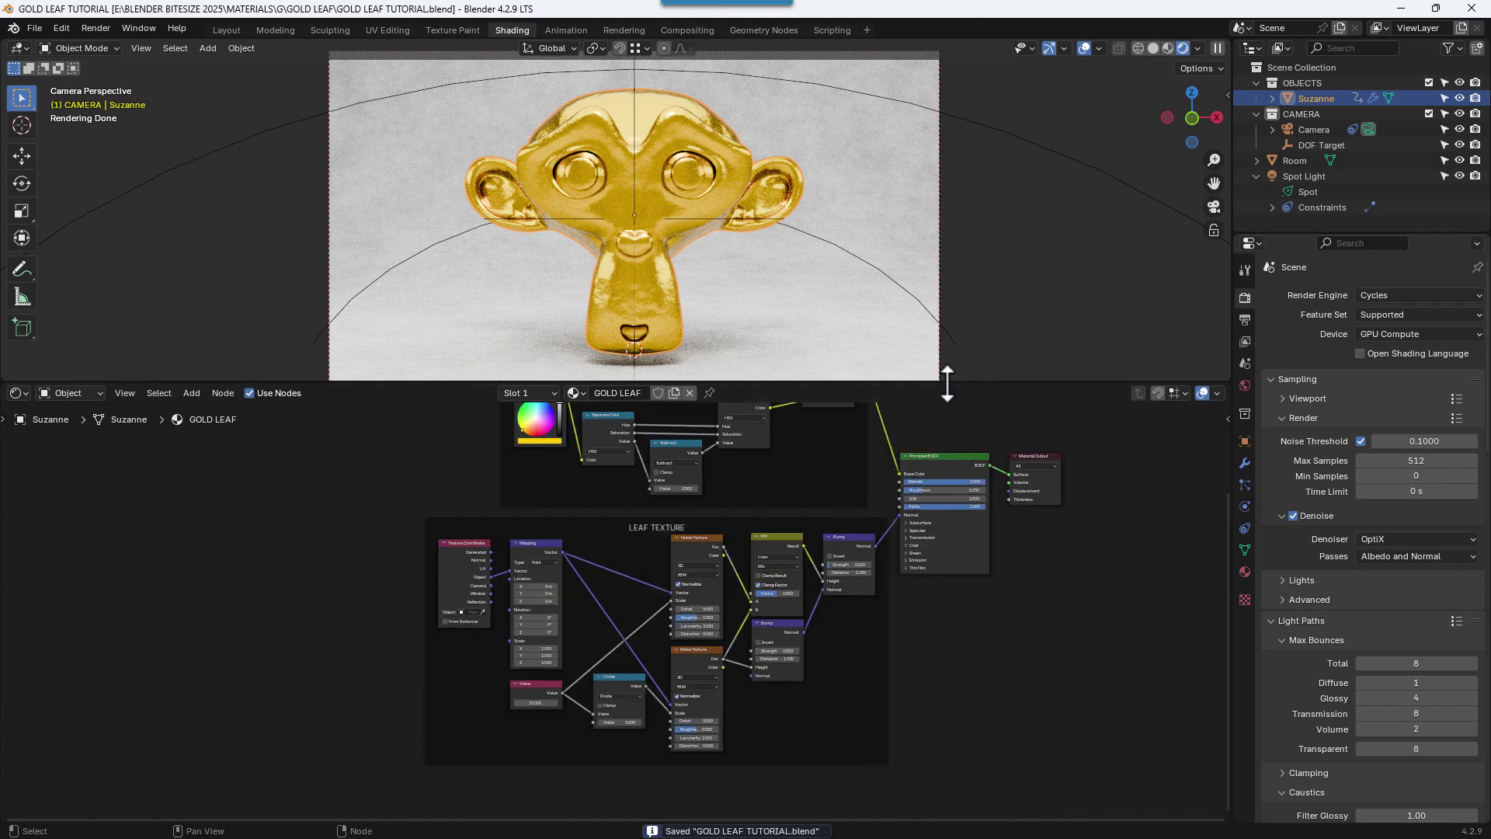
left_click_drag(948, 385, 945, 278)
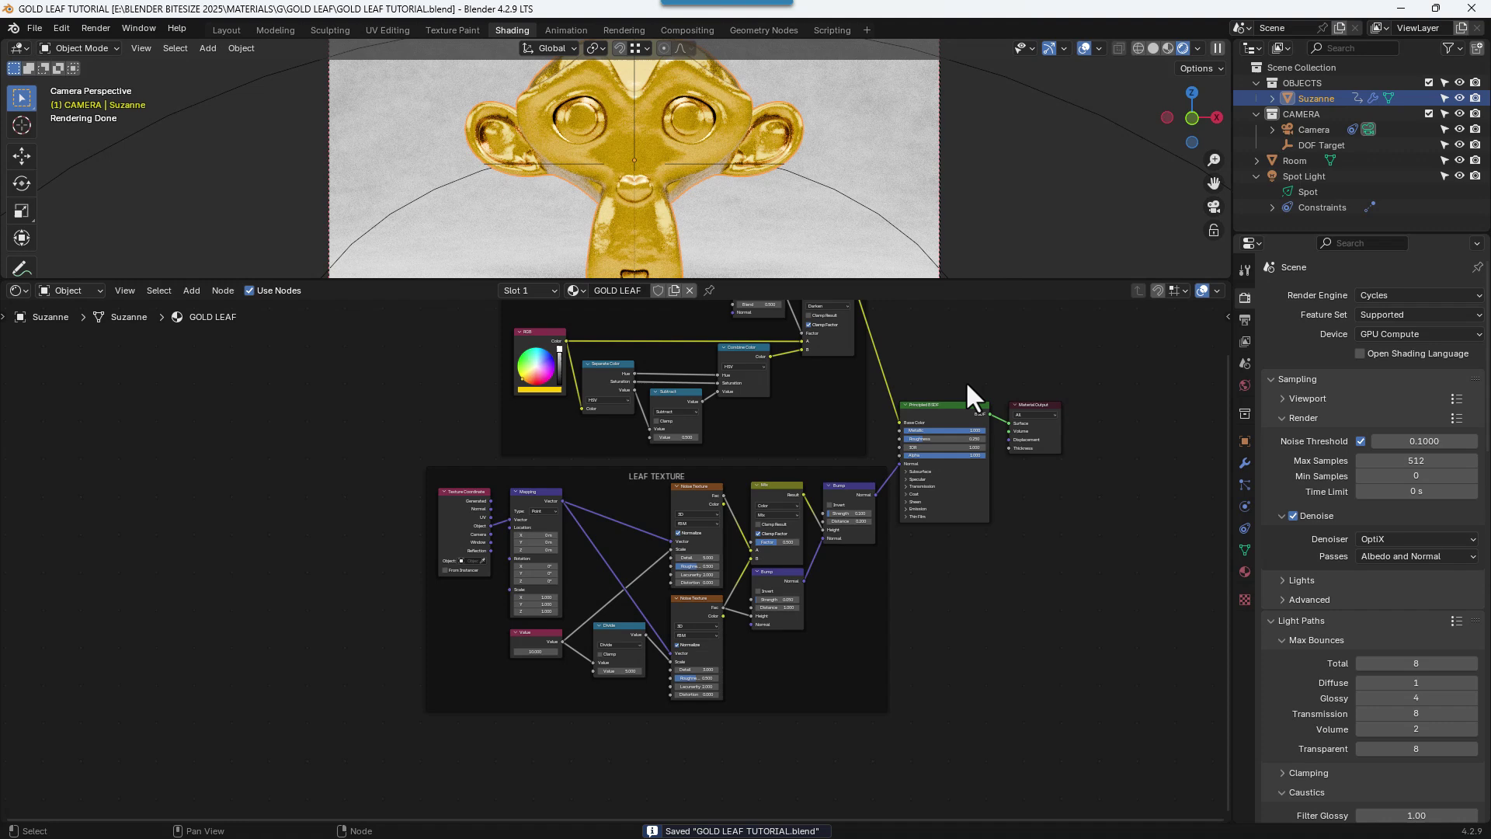
- Enlarge the node editor upward and save the file
middle_click_drag(966, 380, 932, 493)
scroll(932, 501, "up", 1)
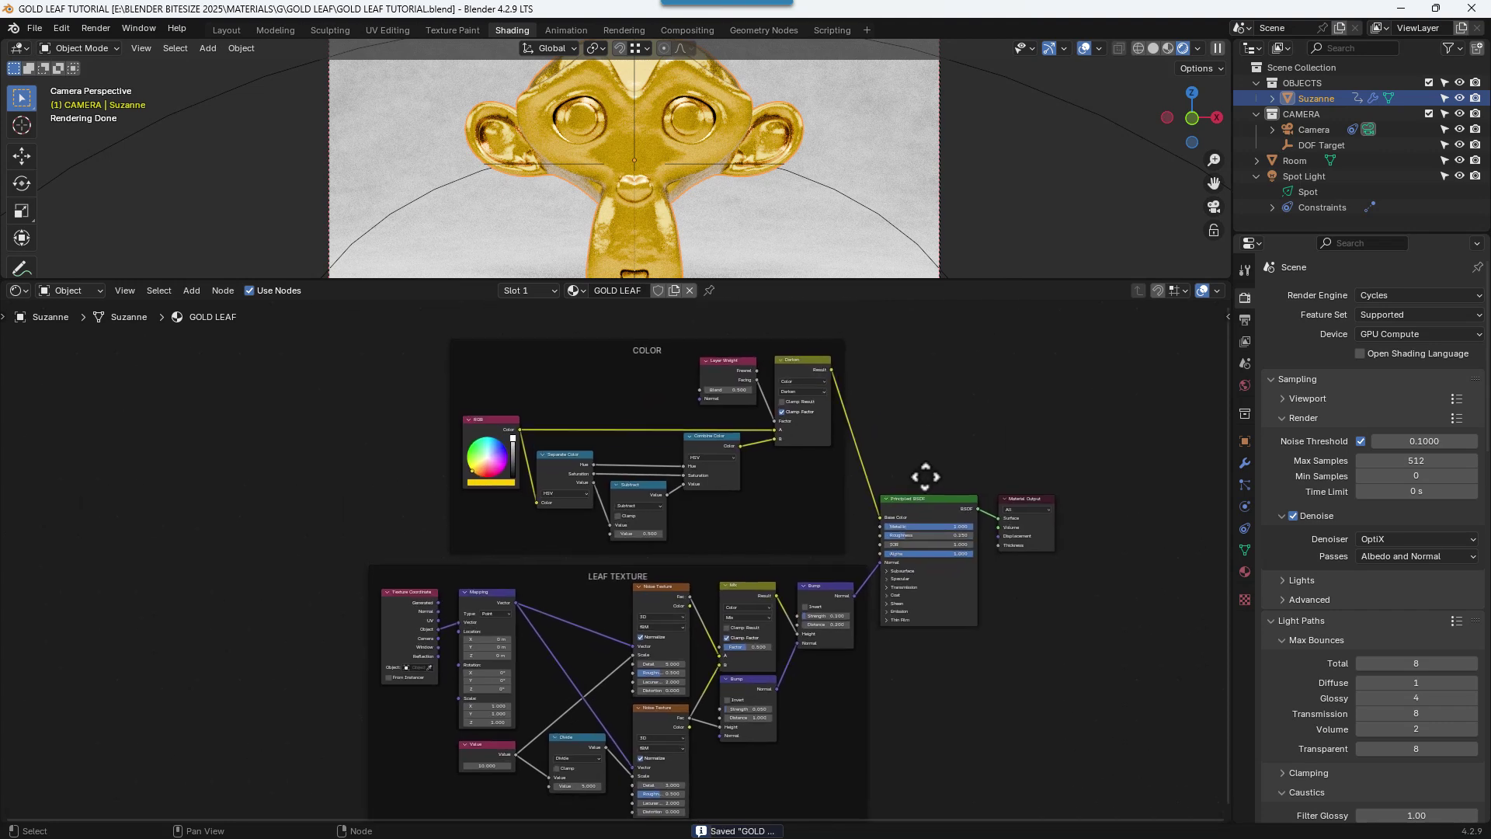
scroll(923, 460, "up", 1)
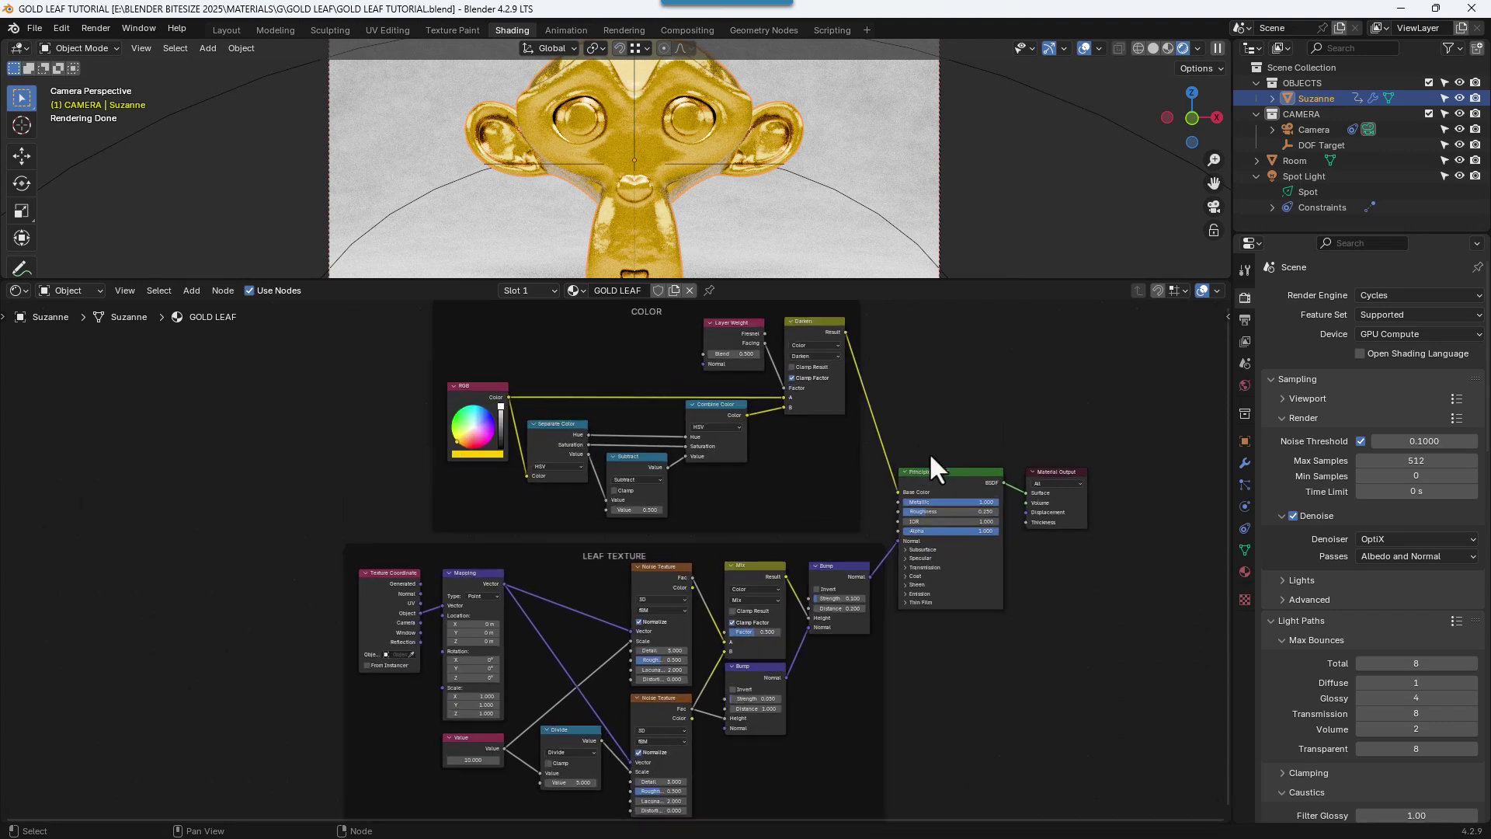
key("ctrl+s")
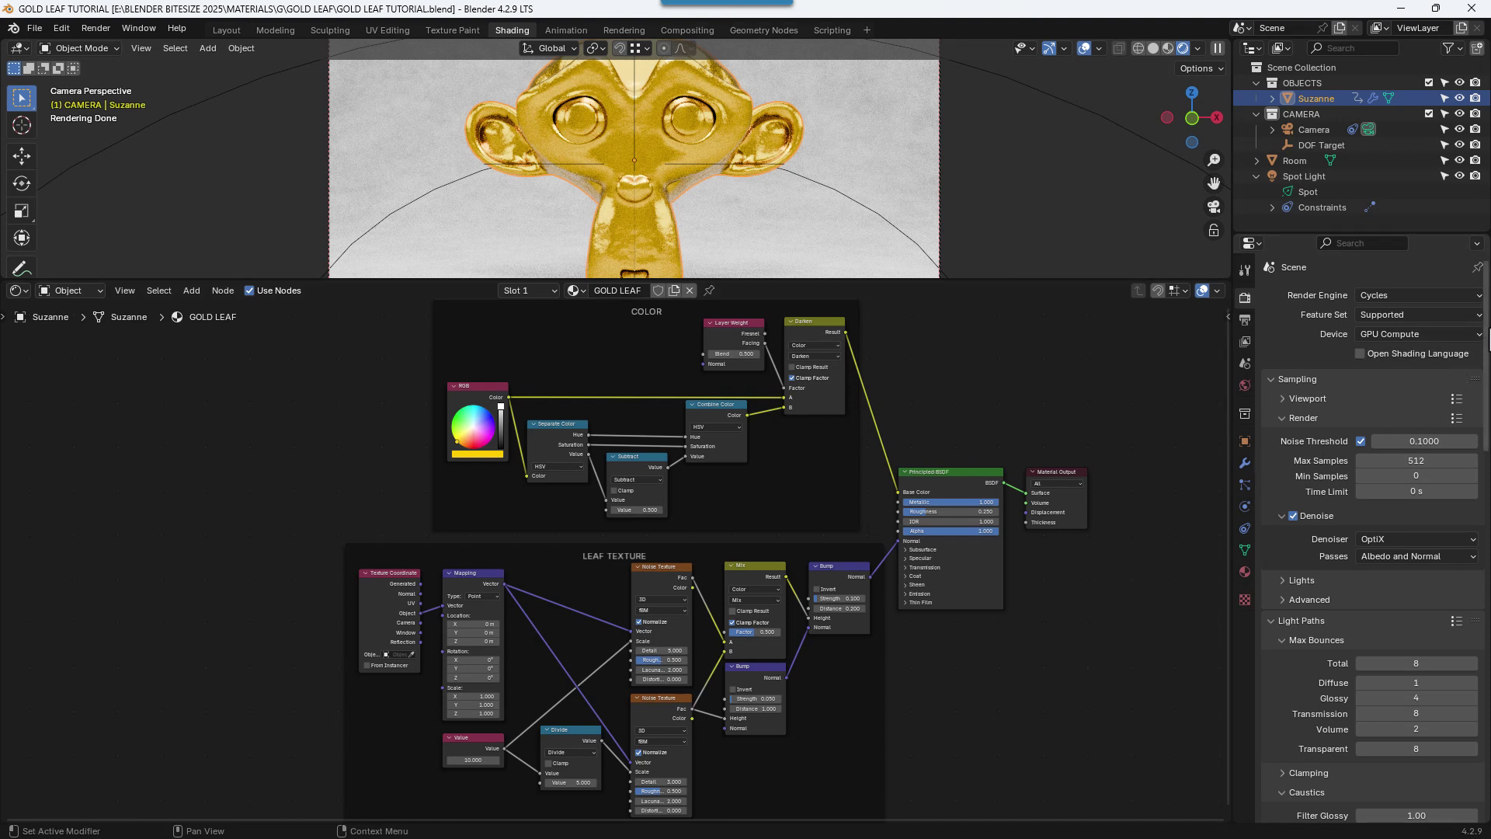
- Review the render settings, then switch to the Compositing workspace with its Denoise setup
scroll(1485, 326, "down", 1)
scroll(1485, 326, "down", 5)
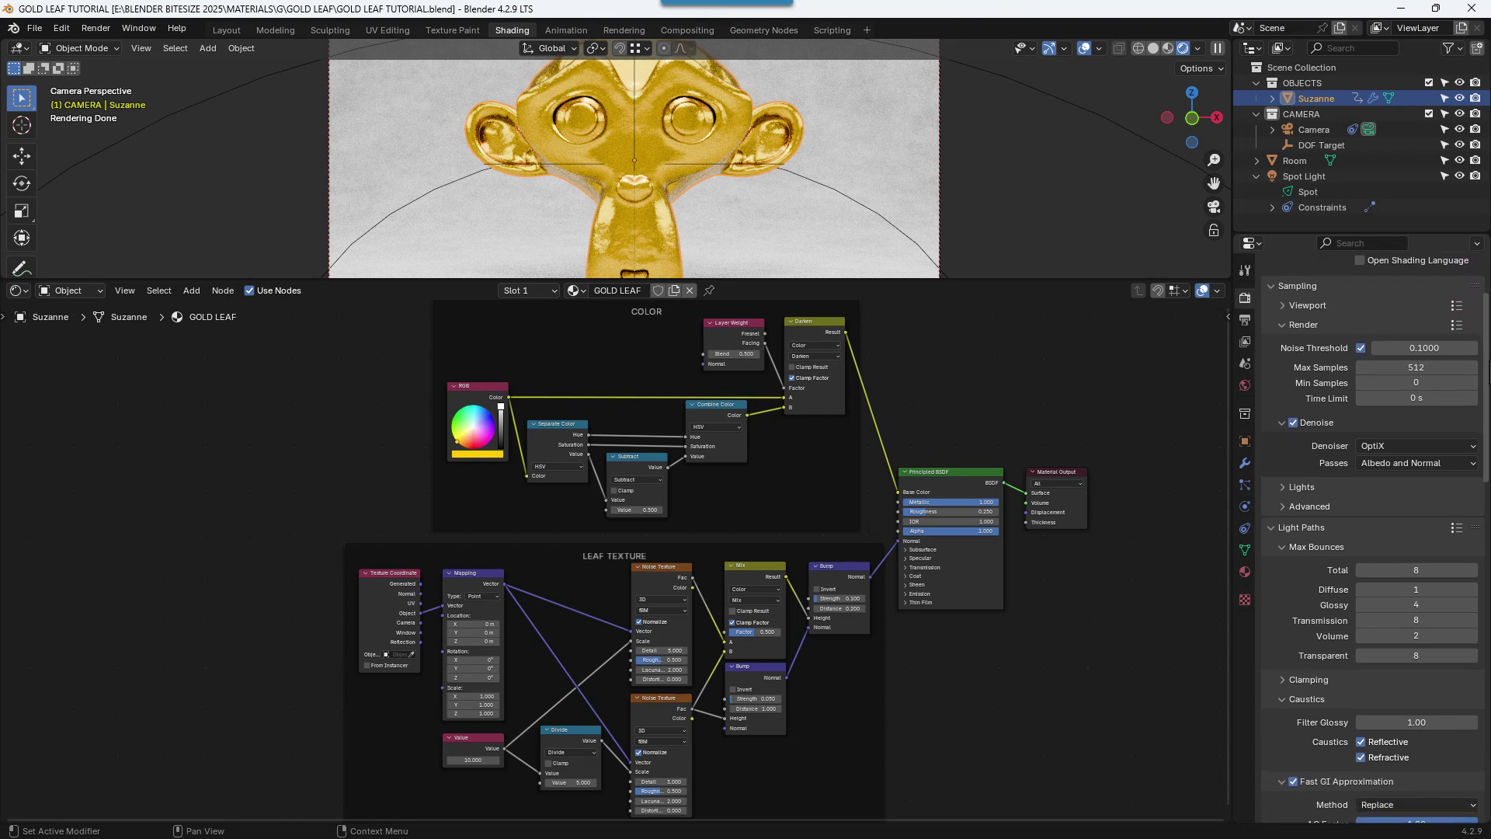
scroll(1486, 326, "down", 5)
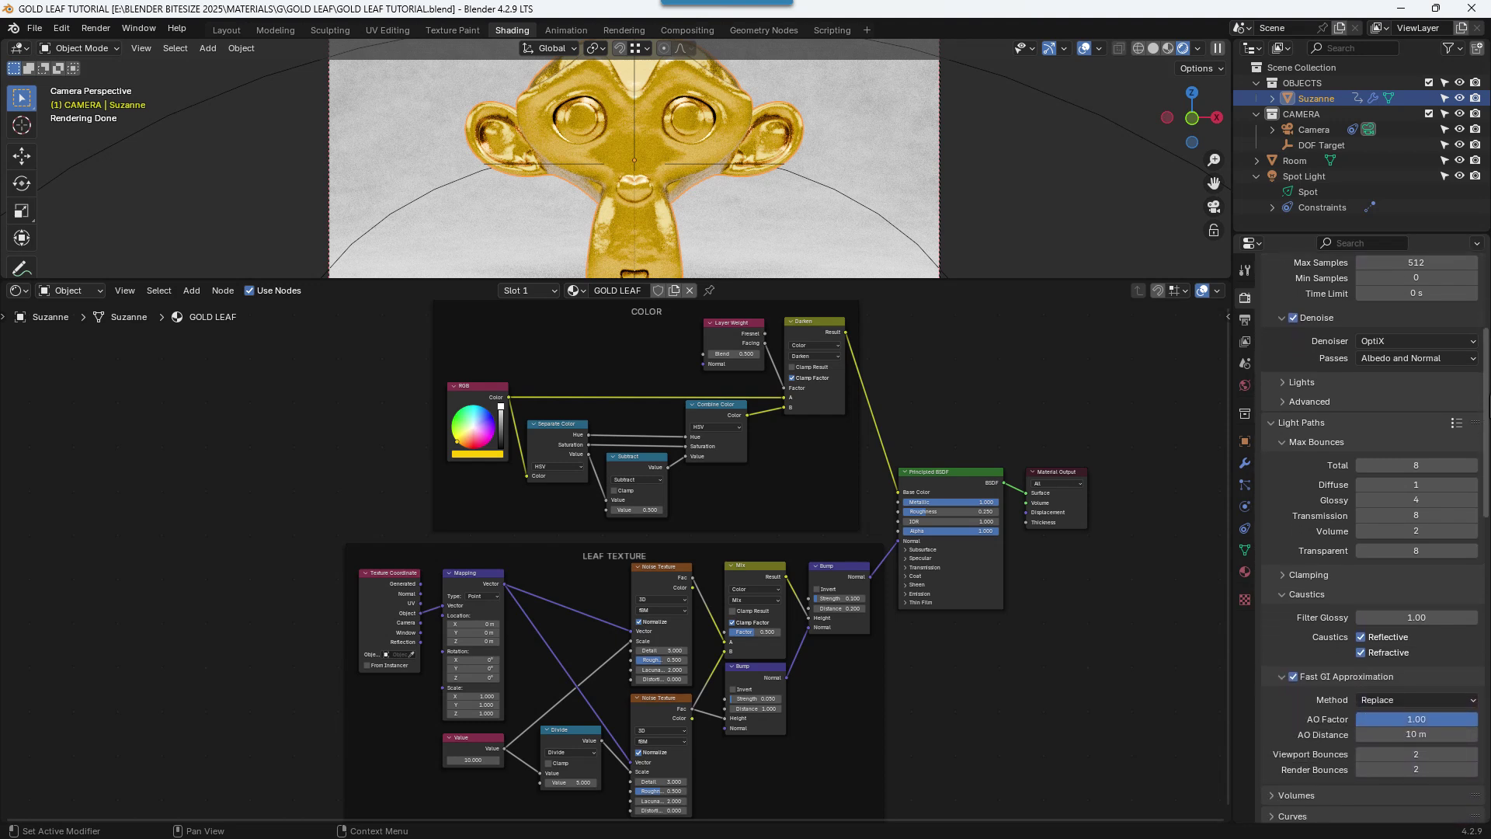
scroll(1486, 326, "down", 7)
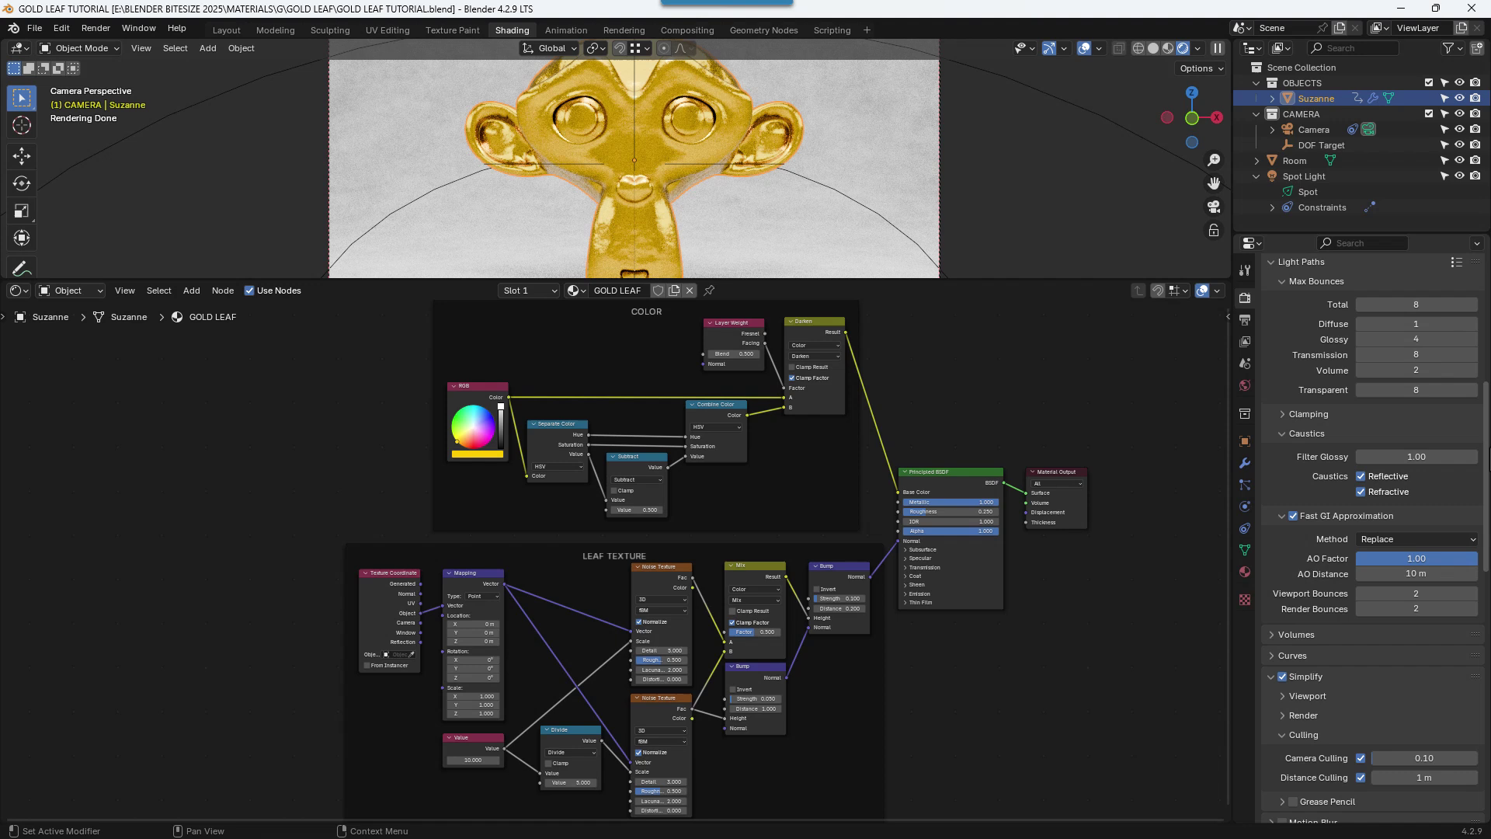
scroll(1485, 326, "down", 10)
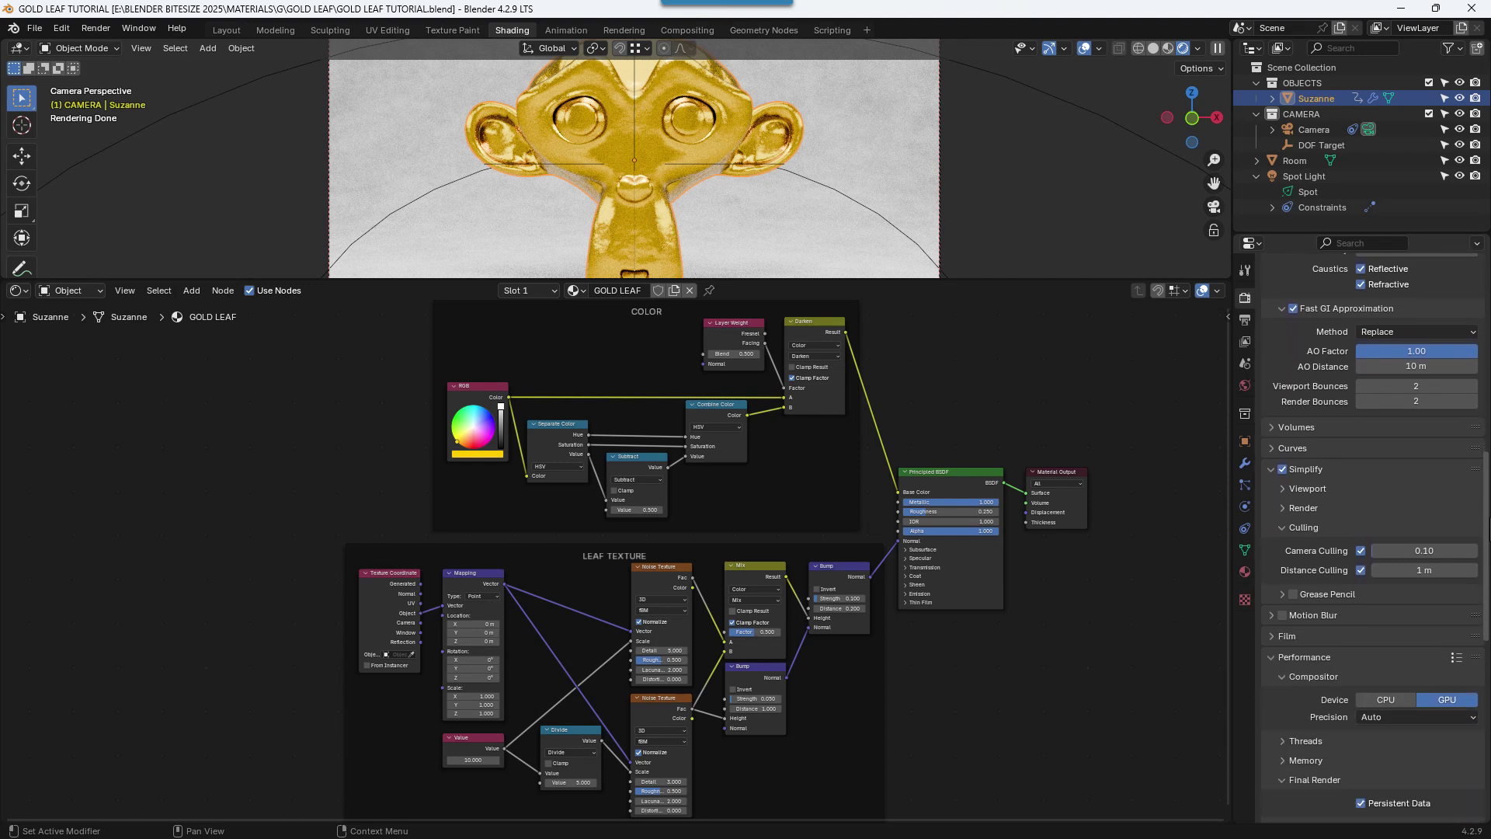
scroll(1374, 536, "down", 10)
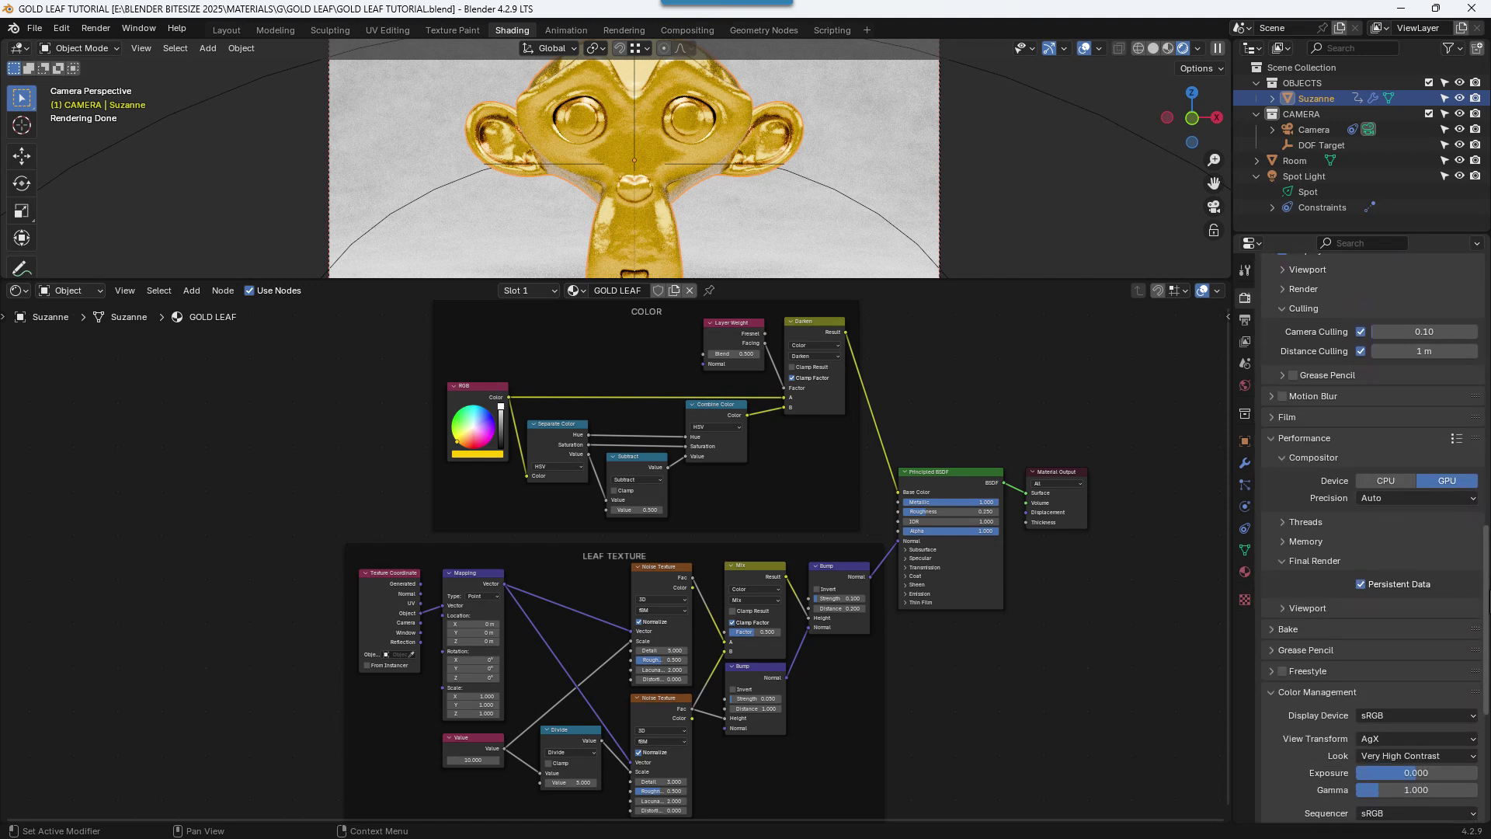
scroll(1487, 703, "down", 10)
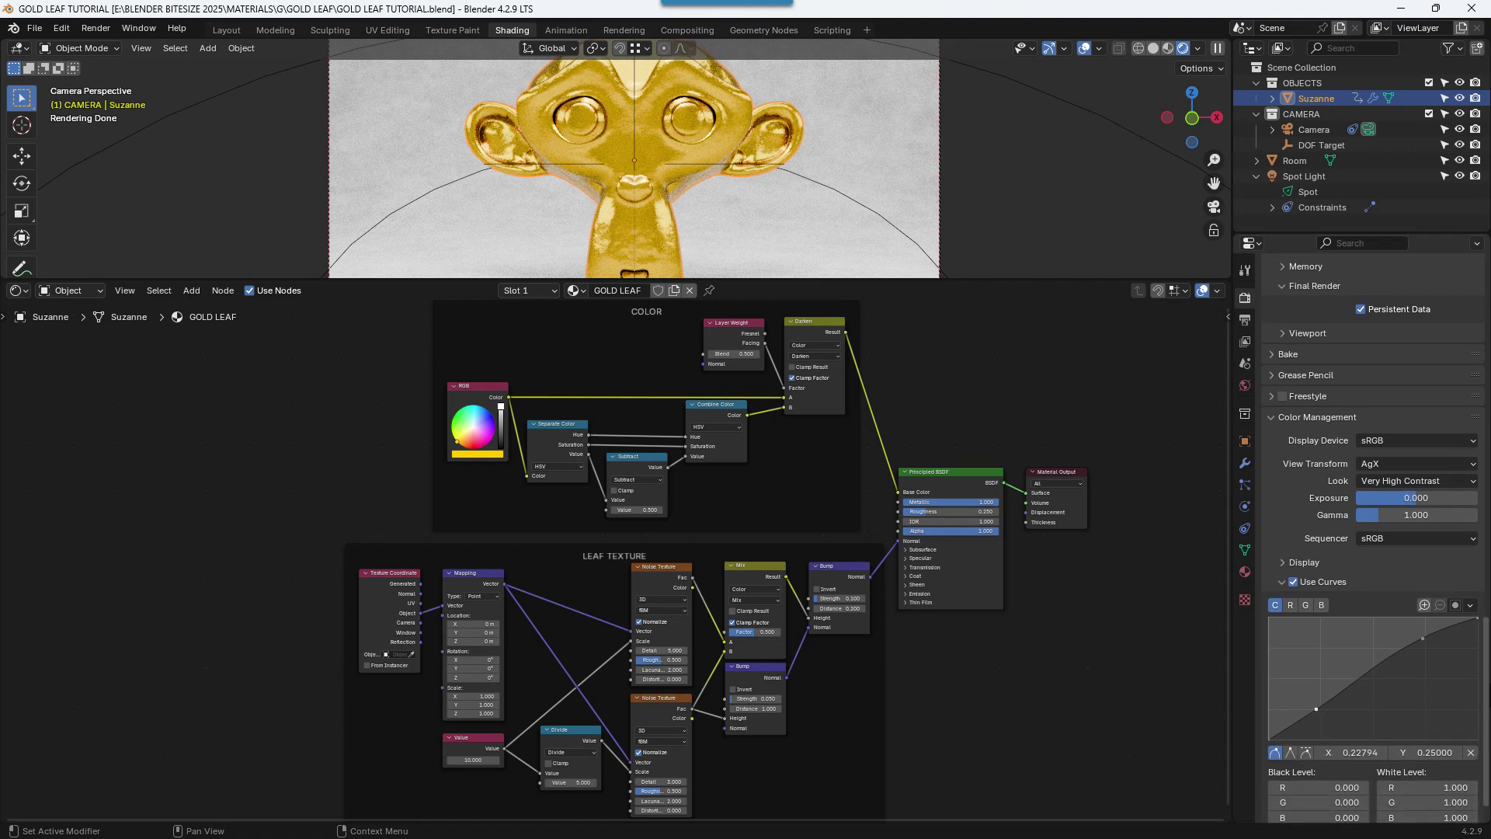
left_click(699, 27)
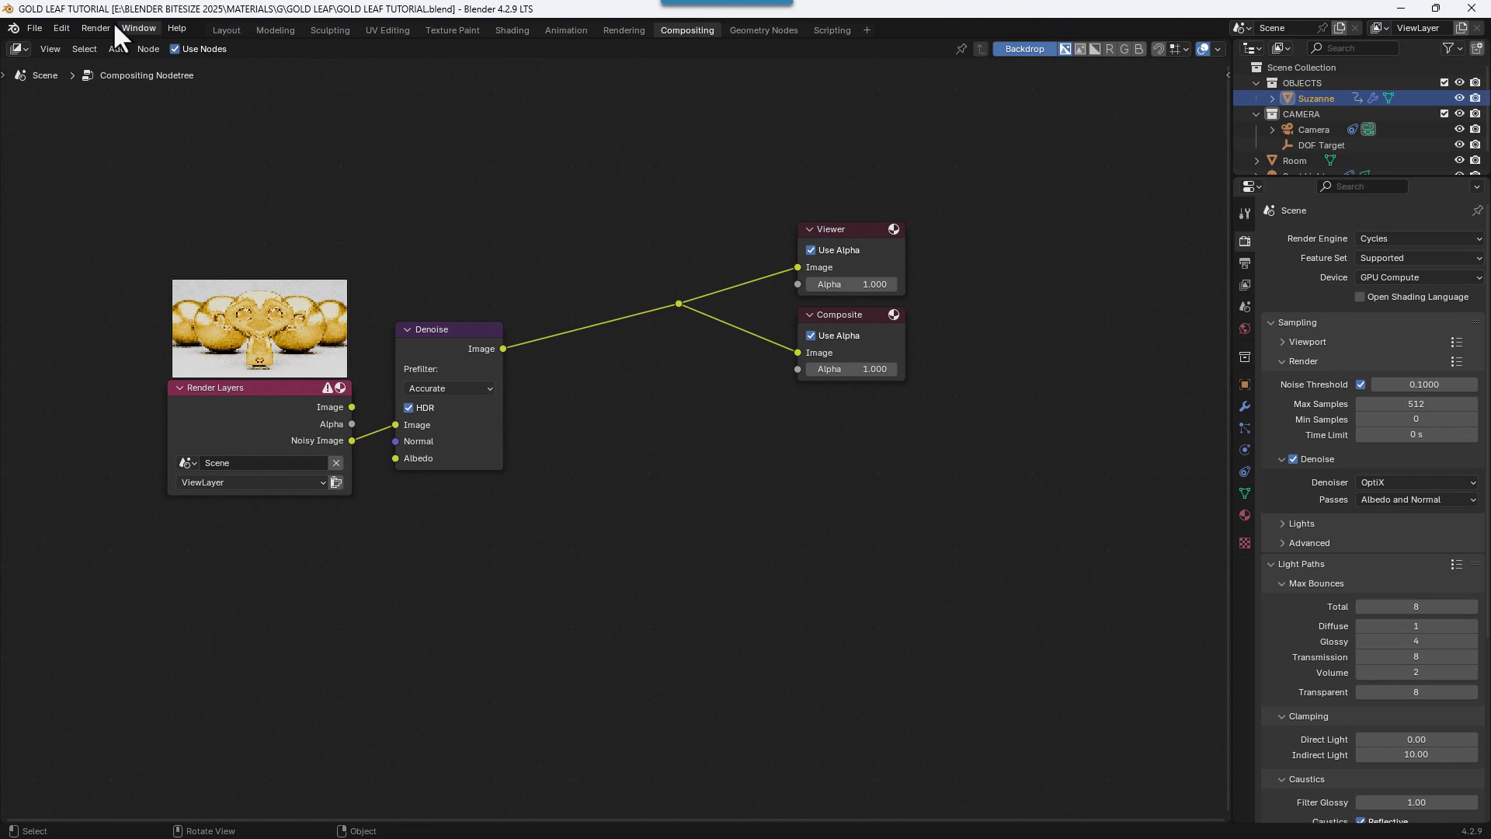
left_click(95, 28)
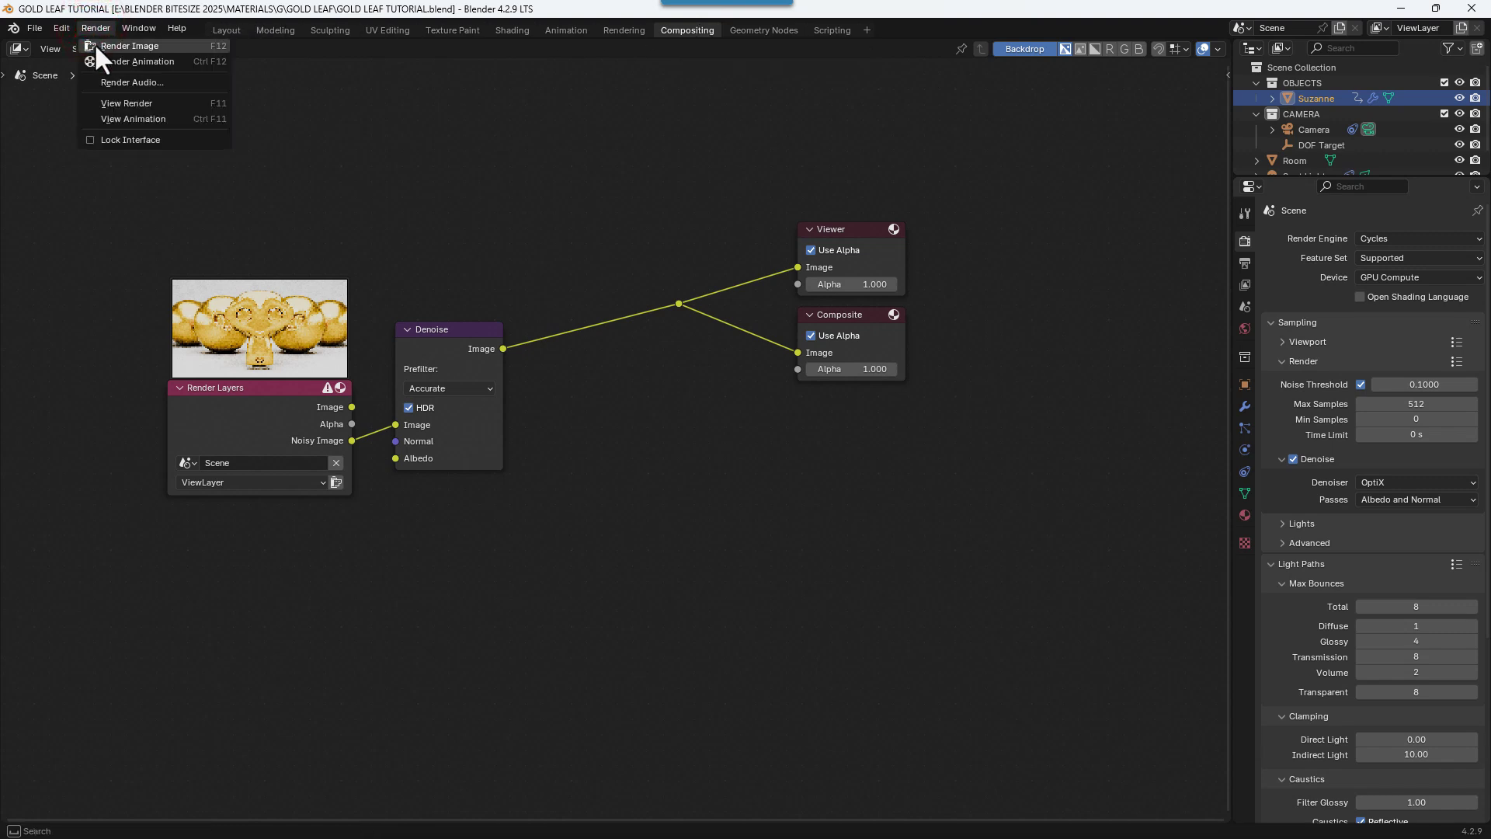
- Render a still image of the gold-leaf Suzanne with Render Image
left_click(95, 45)
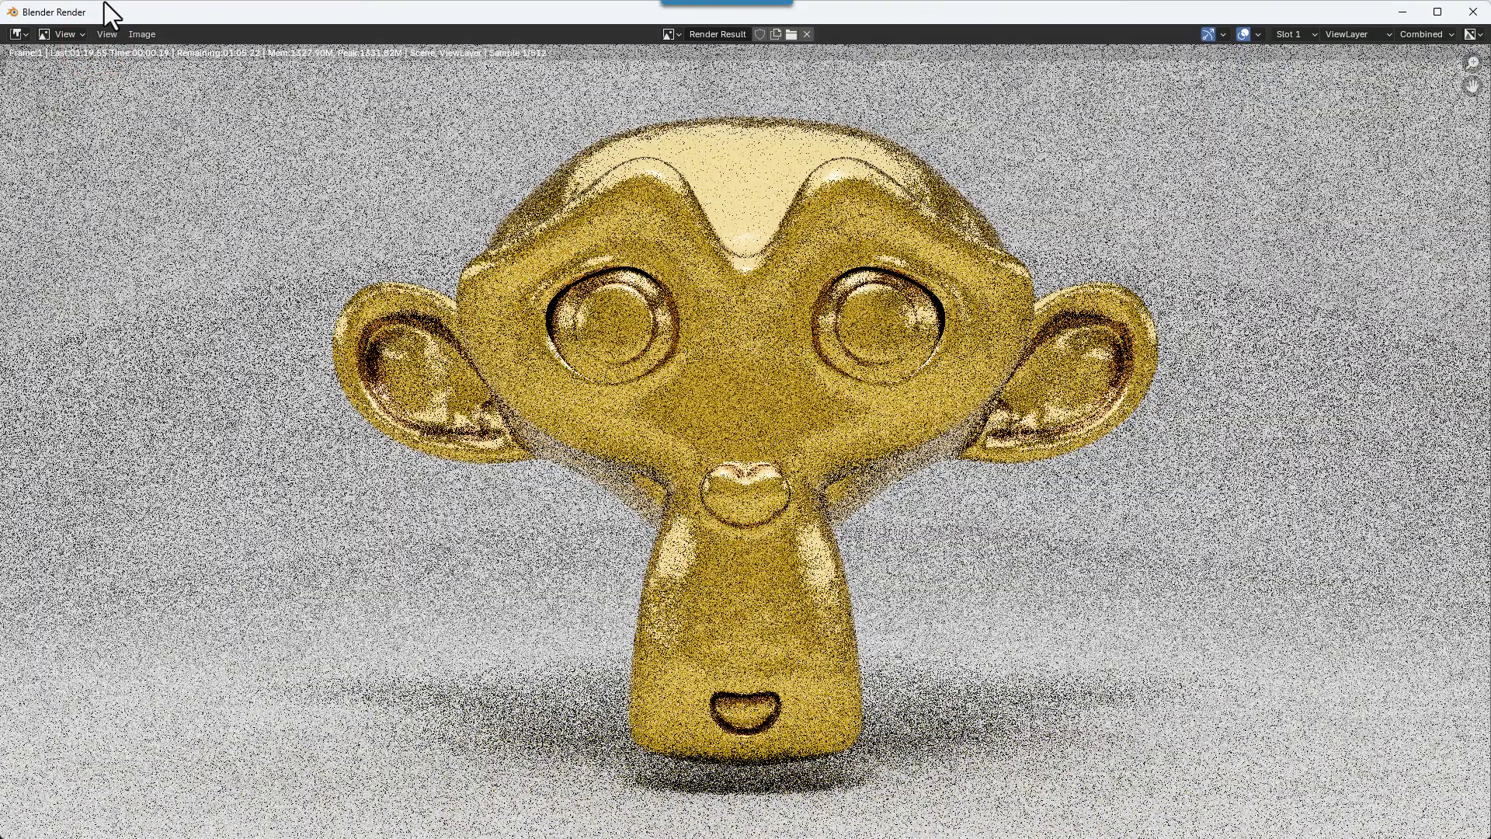